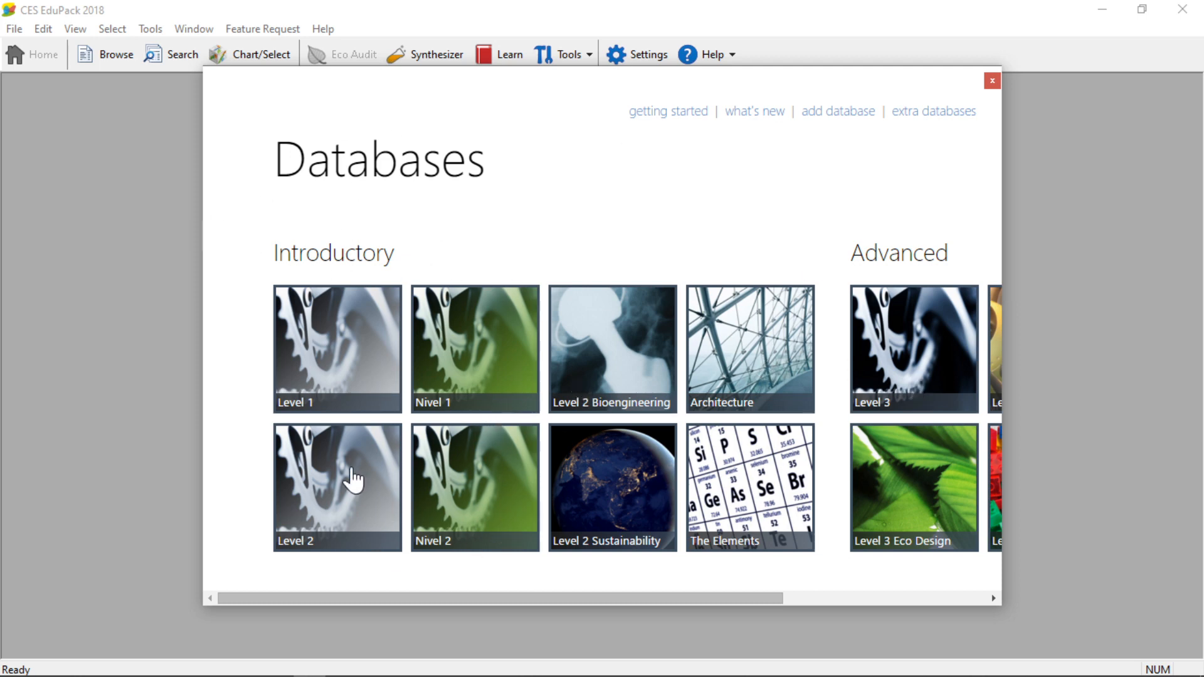
# - Open the introductory Level 1 database
pyautogui.click(349, 355)
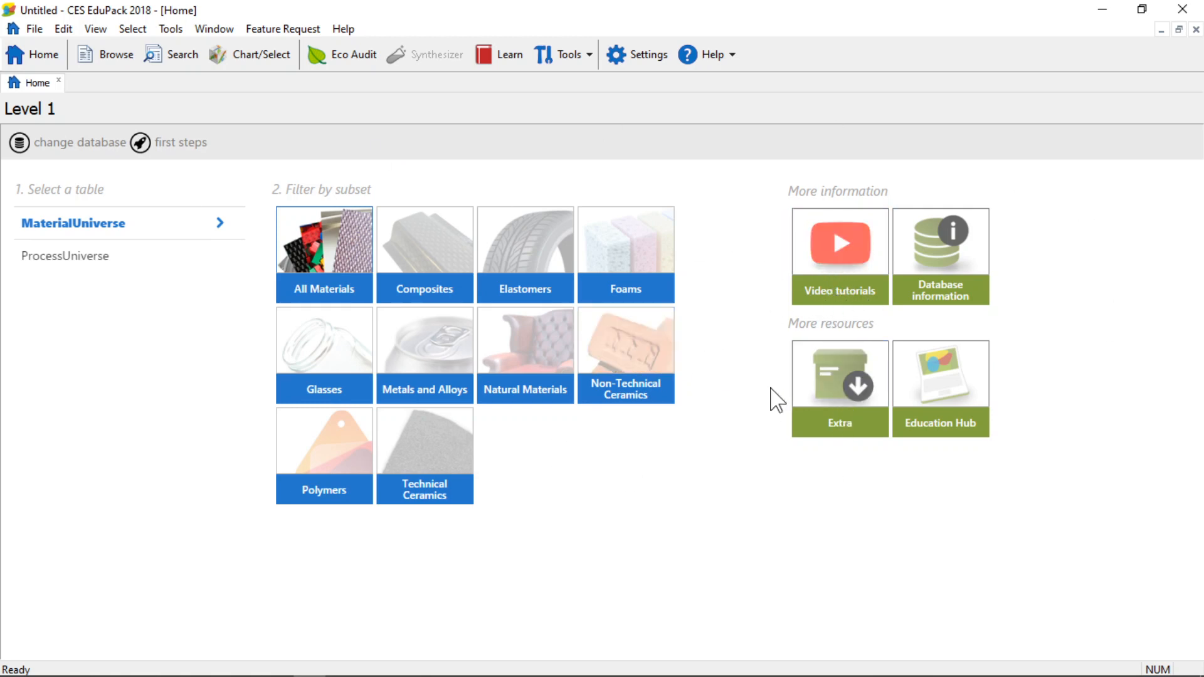
# - Switch to the Word guide, find the section "Explorar (Browse)" and highlight its heading
pyautogui.hotkey('alt', 'Tab')
pyautogui.hotkey('alt', 'Tab')
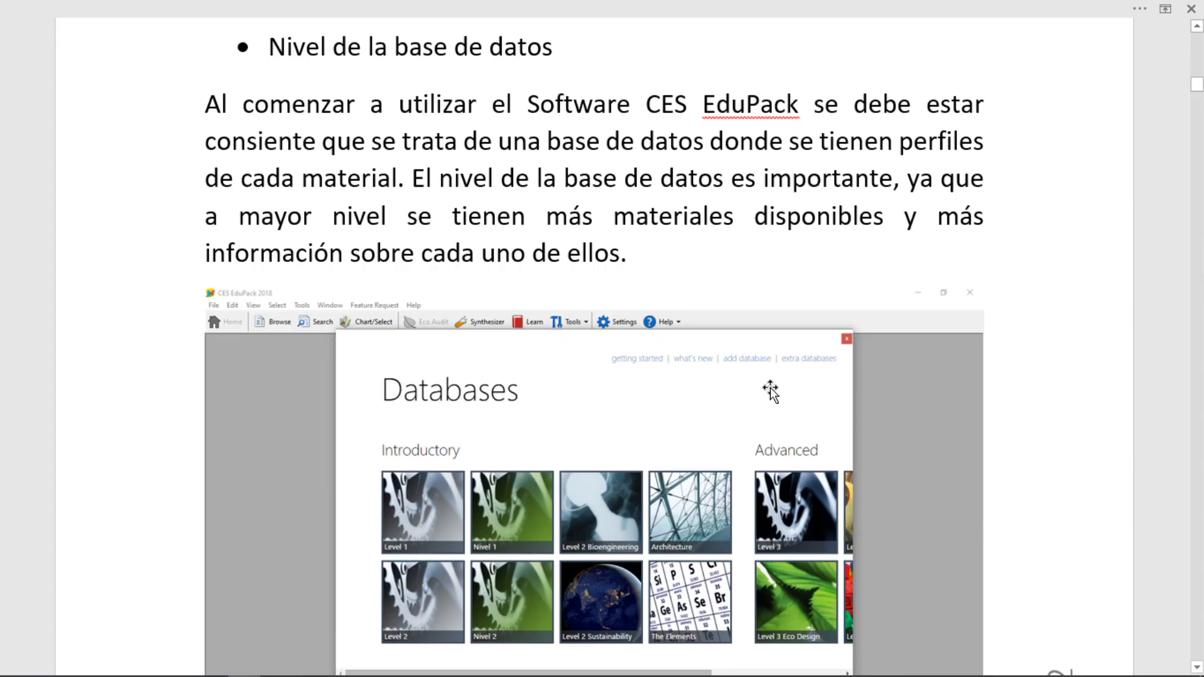
pyautogui.scroll(-10, 764, 393)
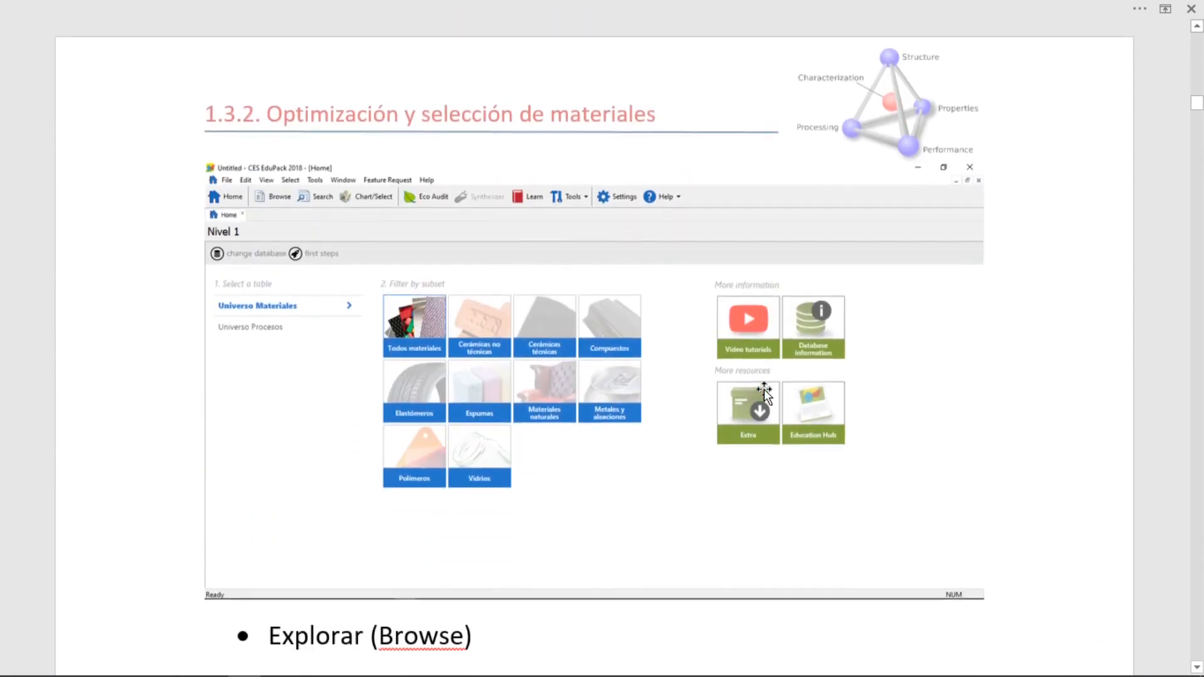
pyautogui.scroll(-8, 510, 375)
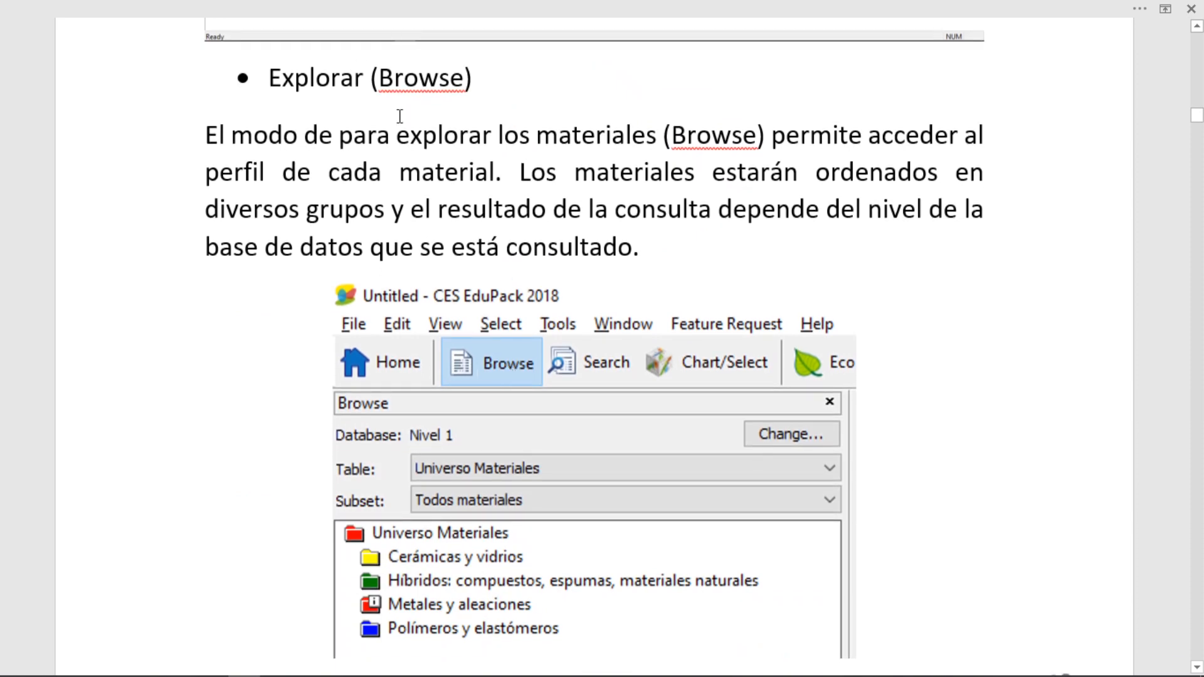
pyautogui.moveTo(271, 79); pyautogui.dragTo(464, 80)
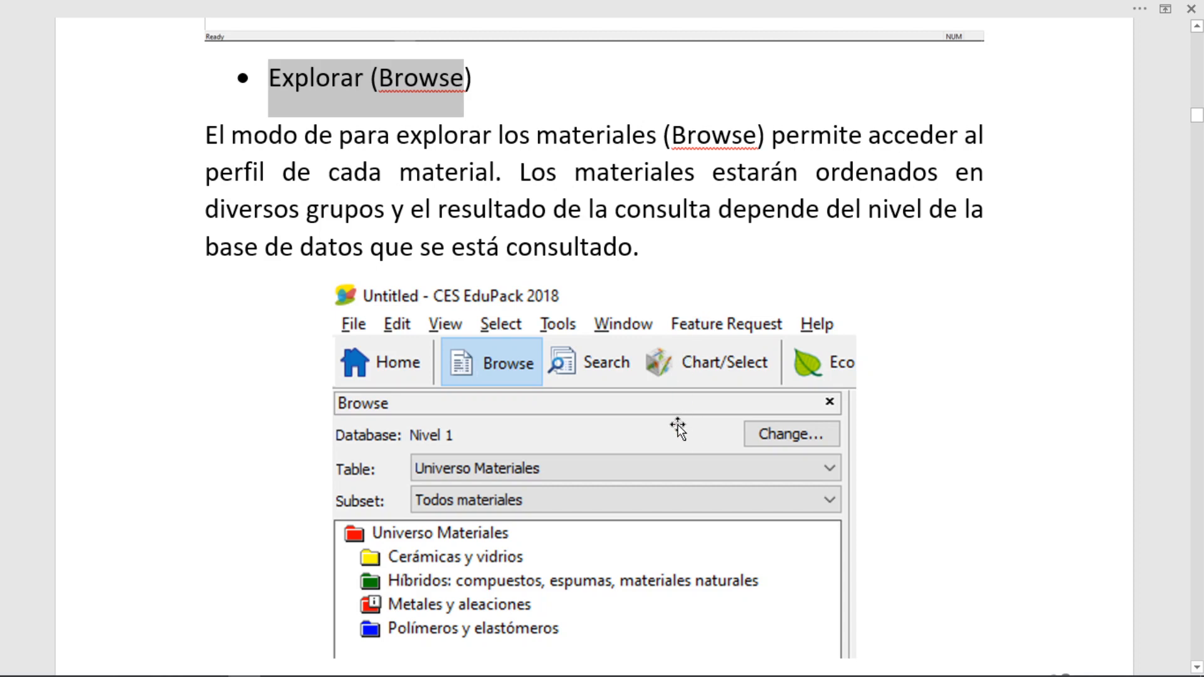
# - Switch back to CES EduPack, show the Browse tree and expand all four material families of MaterialUniverse
pyautogui.hotkey('alt', 'Tab')
pyautogui.click(110, 58)
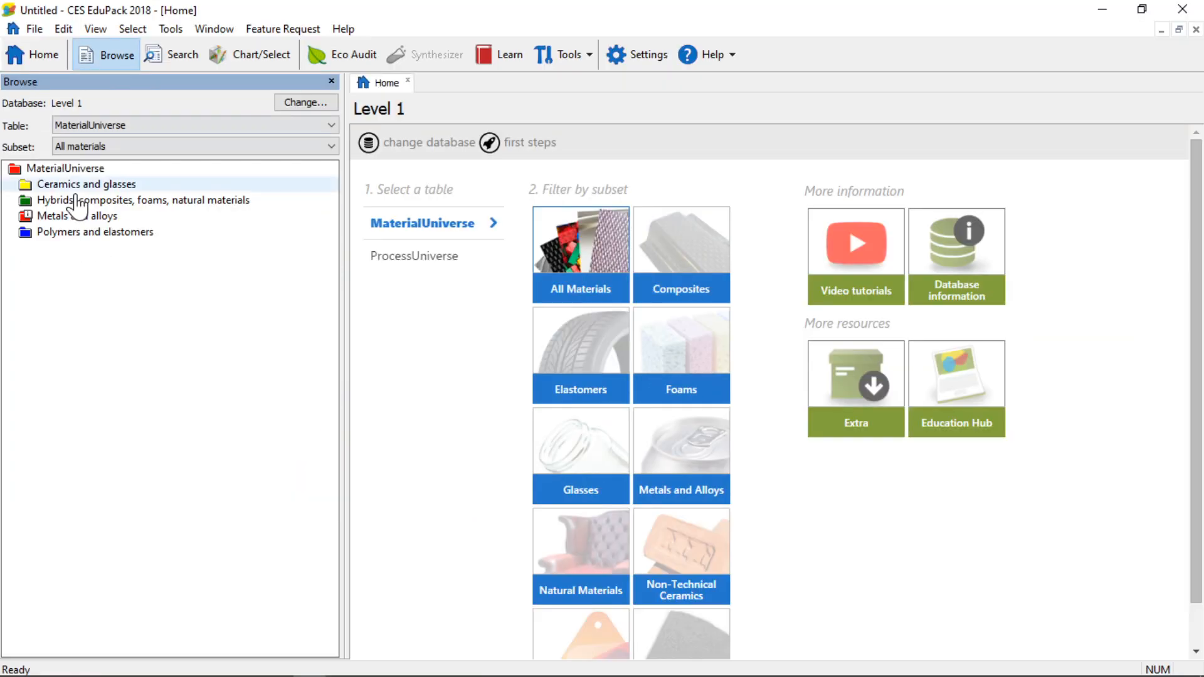
pyautogui.click(10, 185)
pyautogui.click(10, 248)
pyautogui.click(10, 312)
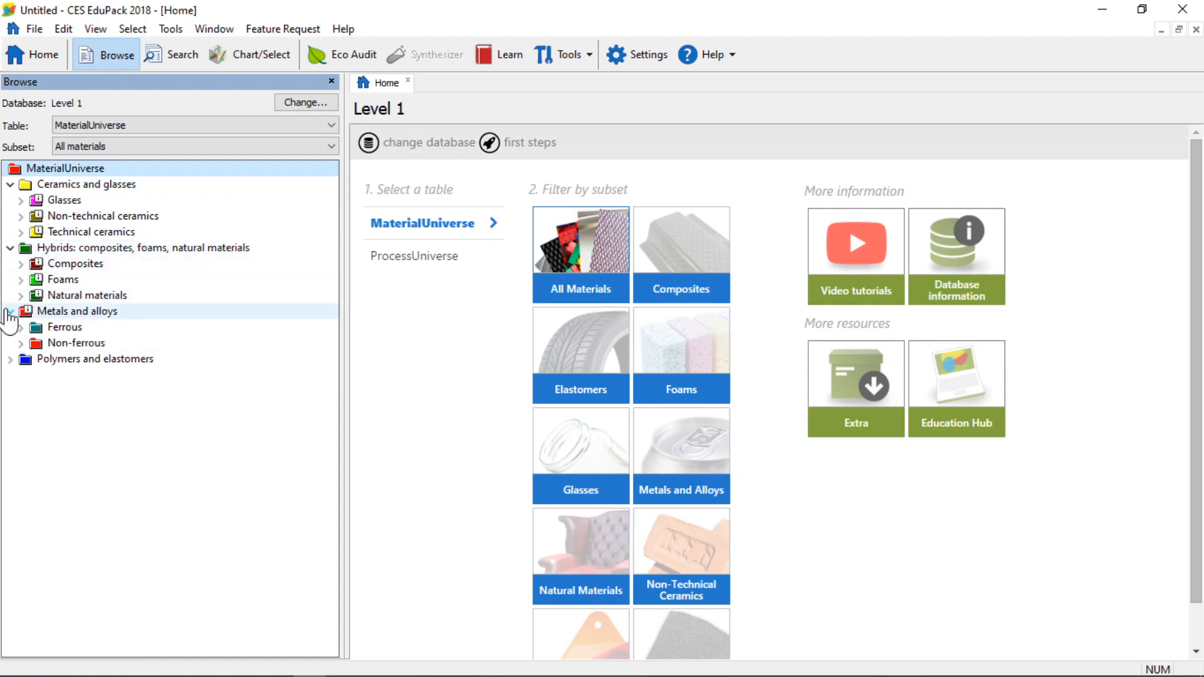
pyautogui.click(10, 359)
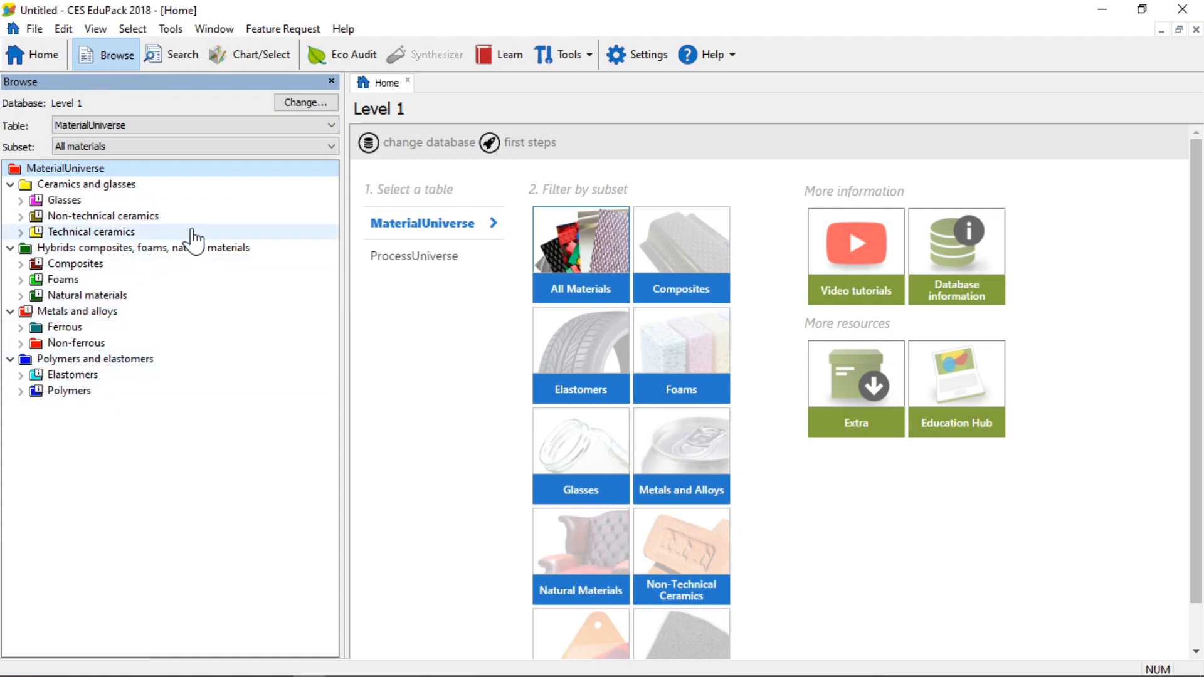
# - Expand the Non-ferrous metals, open the Aluminum alloys datasheet and review its description and properties
pyautogui.click(21, 343)
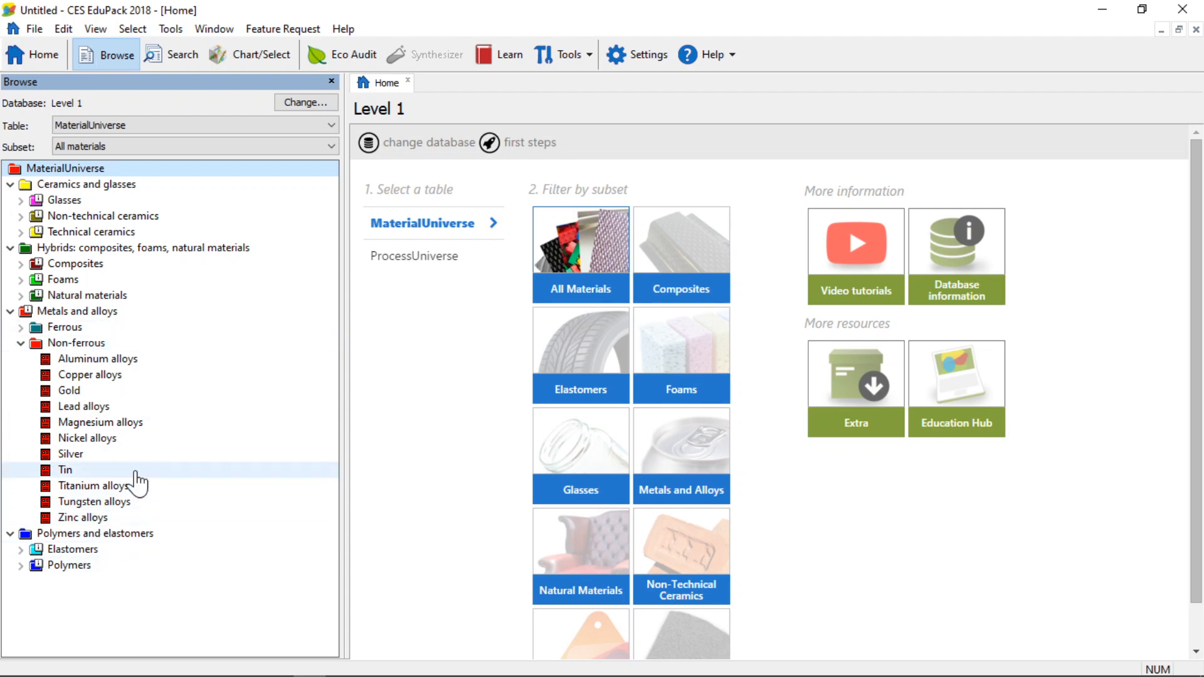
pyautogui.doubleClick(99, 360)
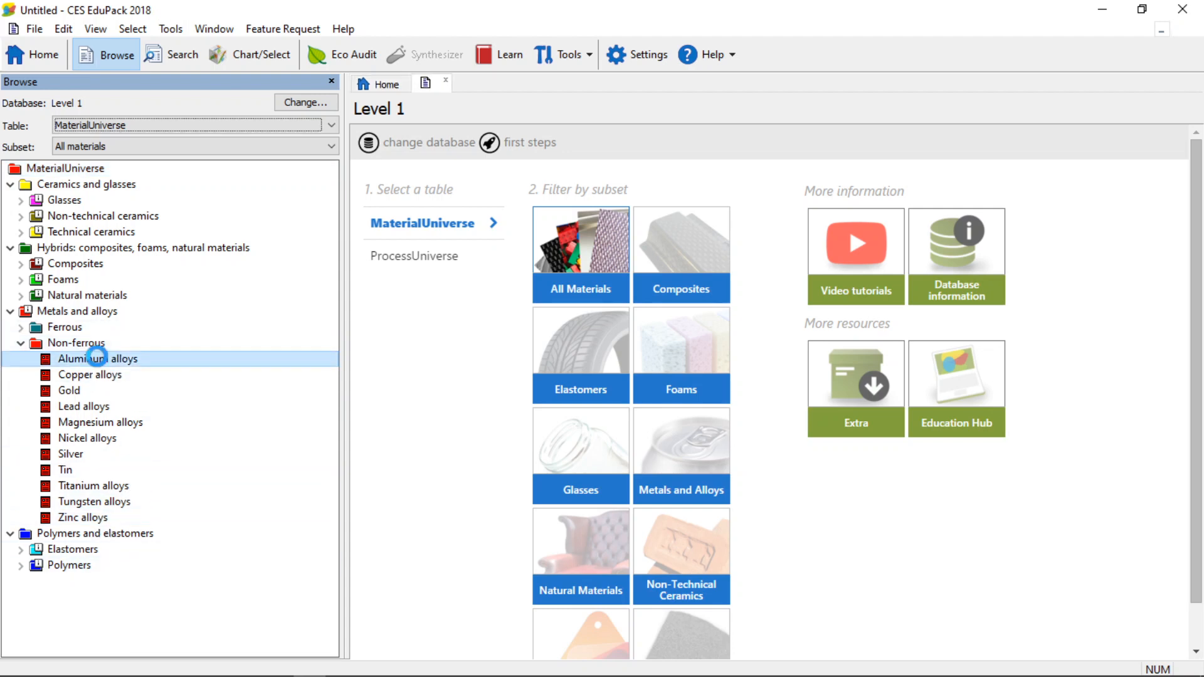
pyautogui.scroll(-8, 623, 530)
pyautogui.scroll(8, 622, 530)
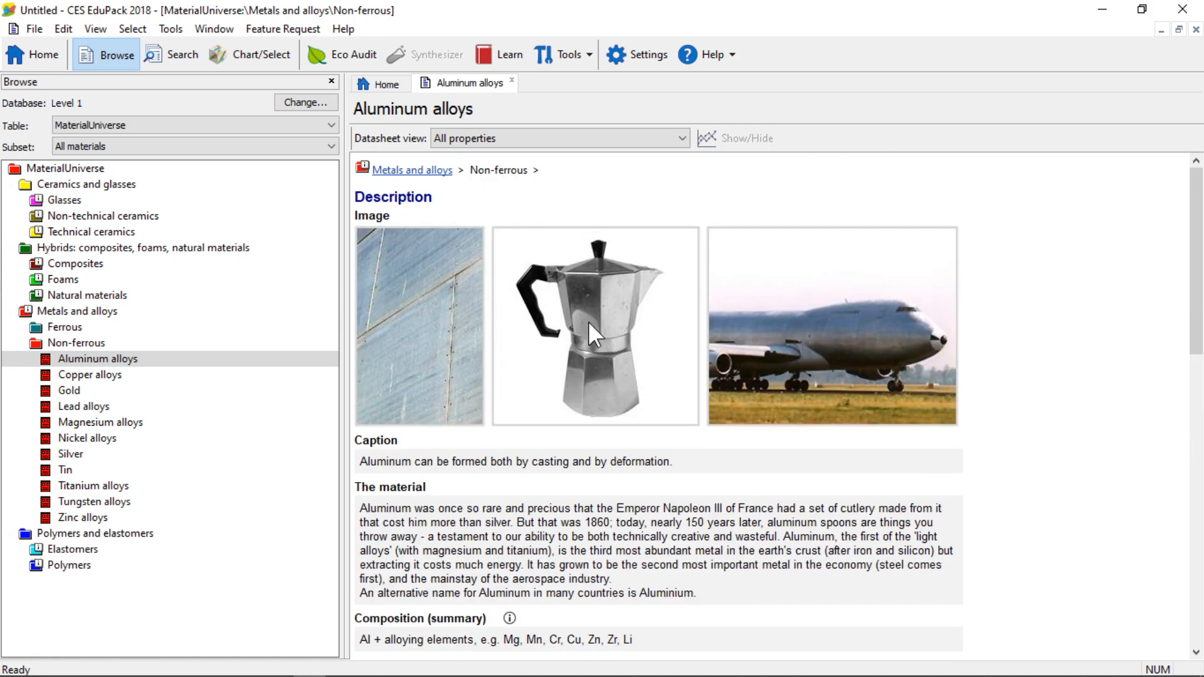
pyautogui.scroll(-10, 671, 463)
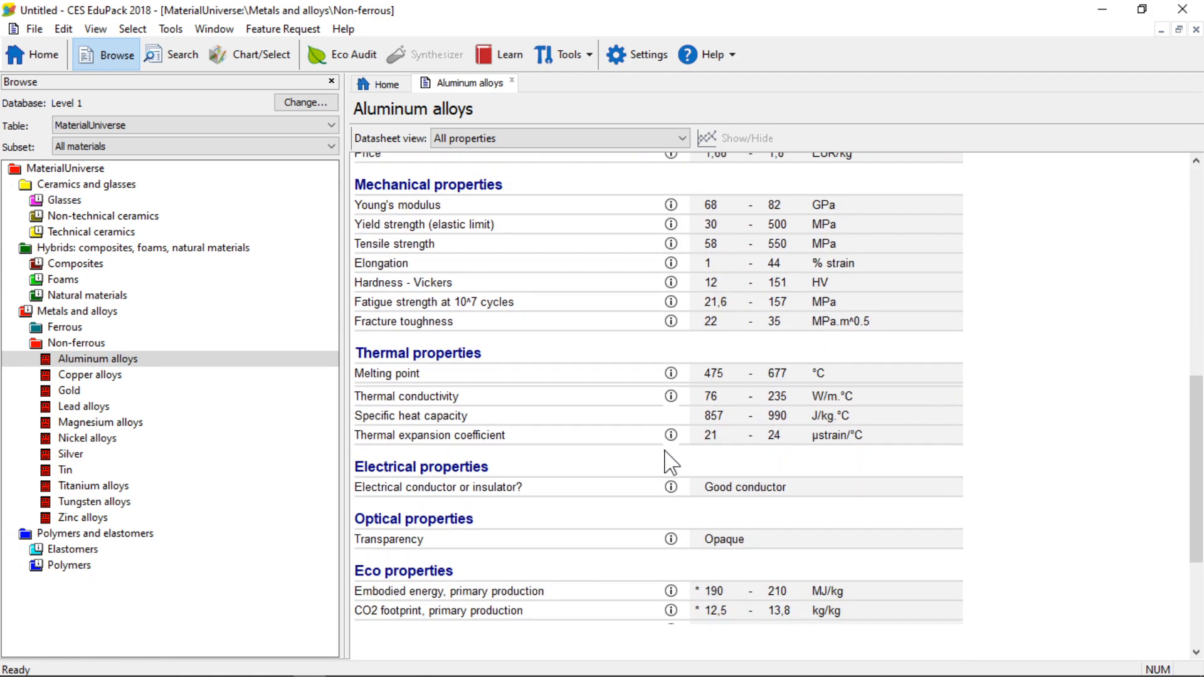
pyautogui.scroll(-4, 671, 463)
pyautogui.scroll(15, 671, 463)
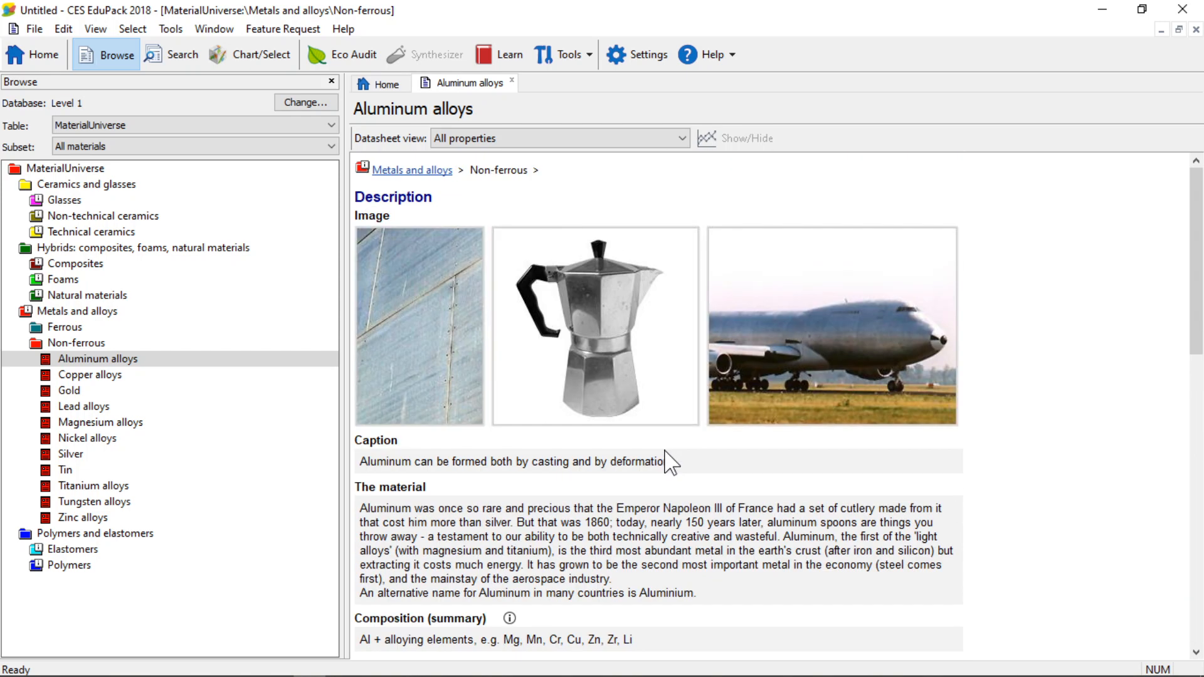
pyautogui.scroll(-10, 671, 463)
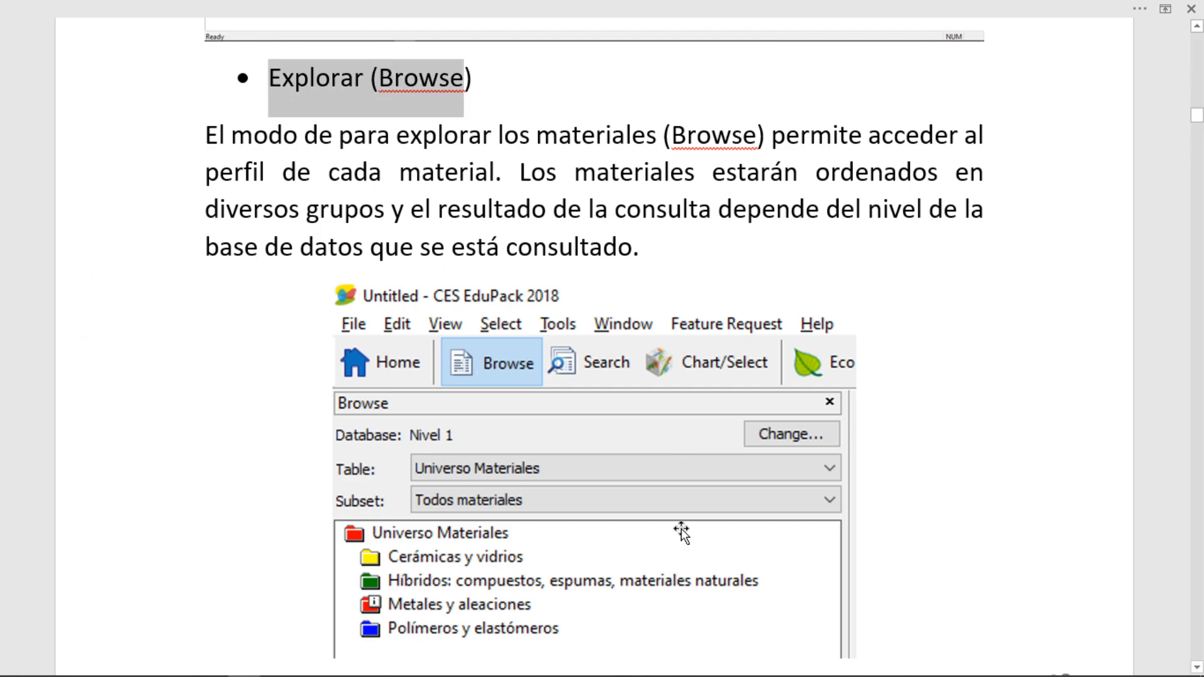
# - Switch to the Word guide and read the sections "Hoja de propiedades" and "Notas de ciencia"
pyautogui.scroll(-15, 681, 528)
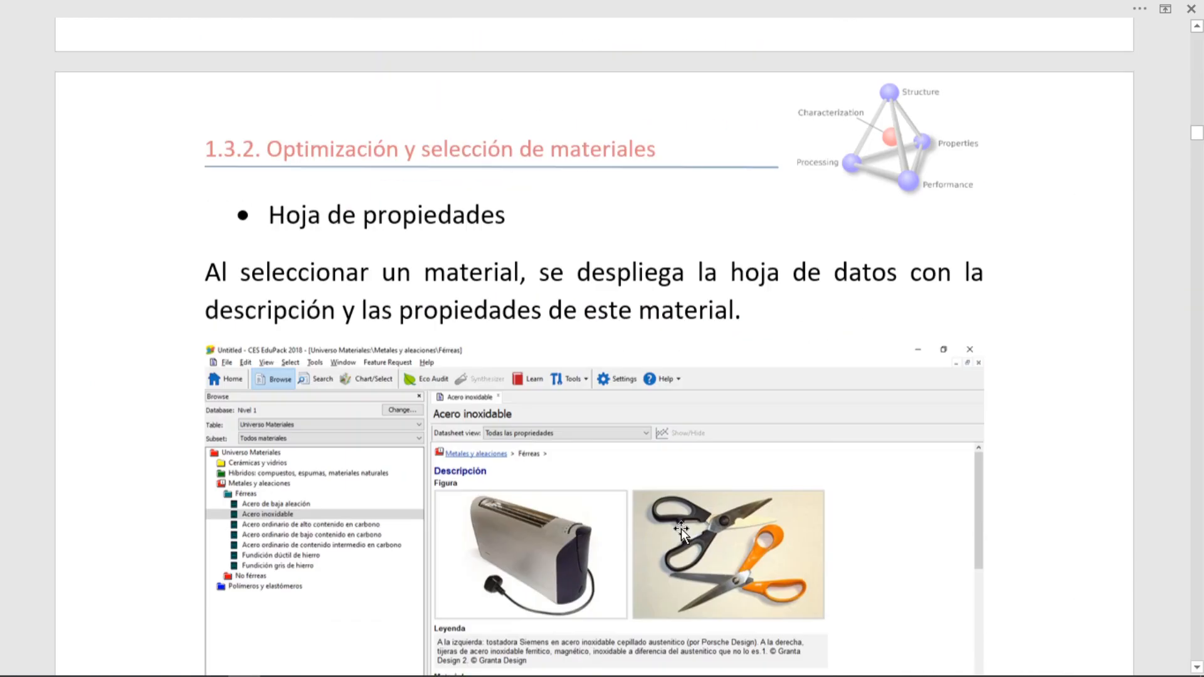
pyautogui.scroll(-4, 689, 384)
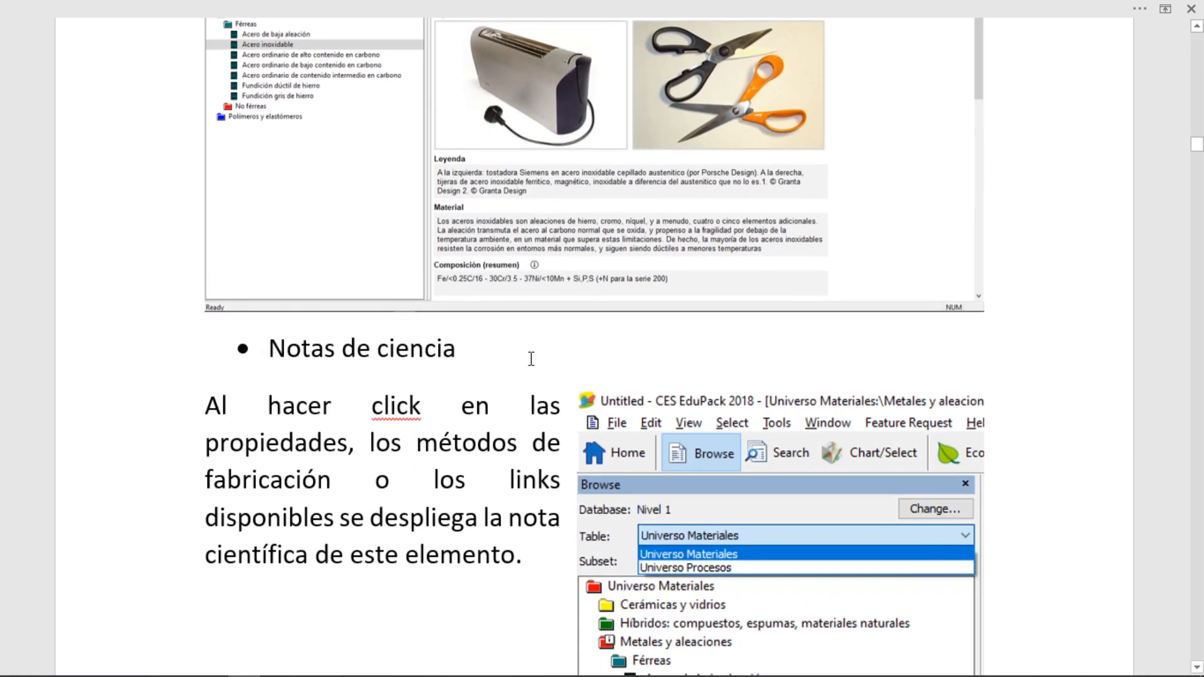
pyautogui.scroll(-6, 751, 321)
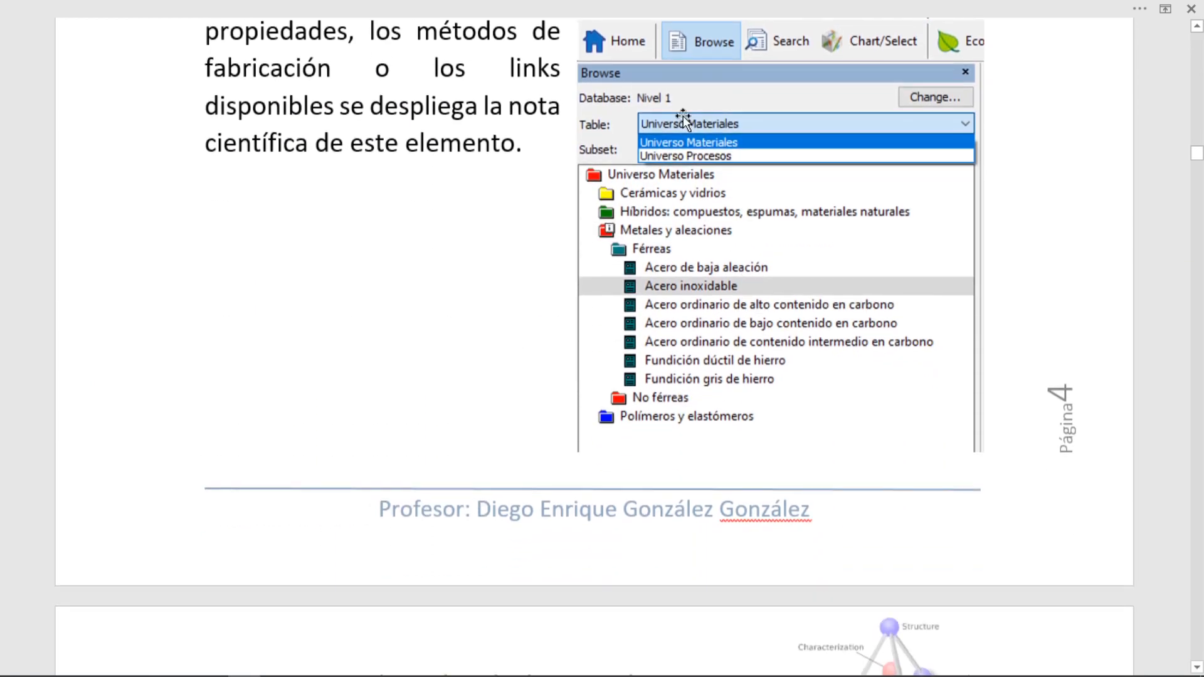
pyautogui.scroll(4, 618, 309)
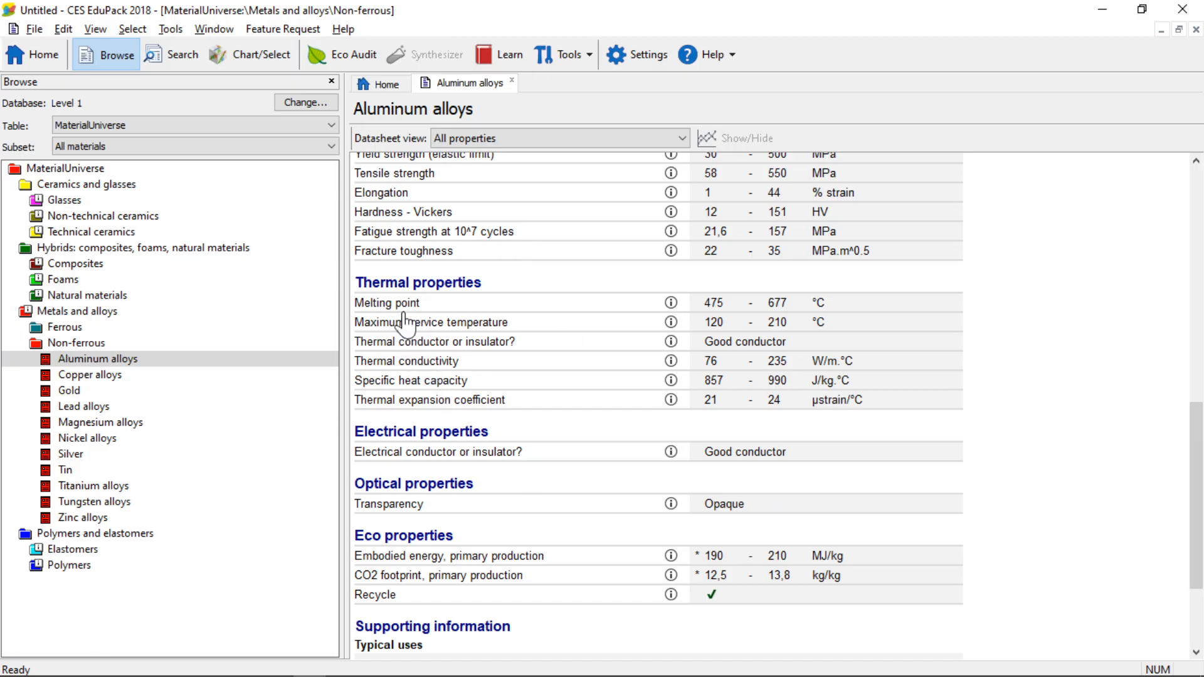
# - Return to the Aluminum alloys datasheet in CES EduPack and open the science note for Hardness - Vickers
pyautogui.scroll(10, 403, 226)
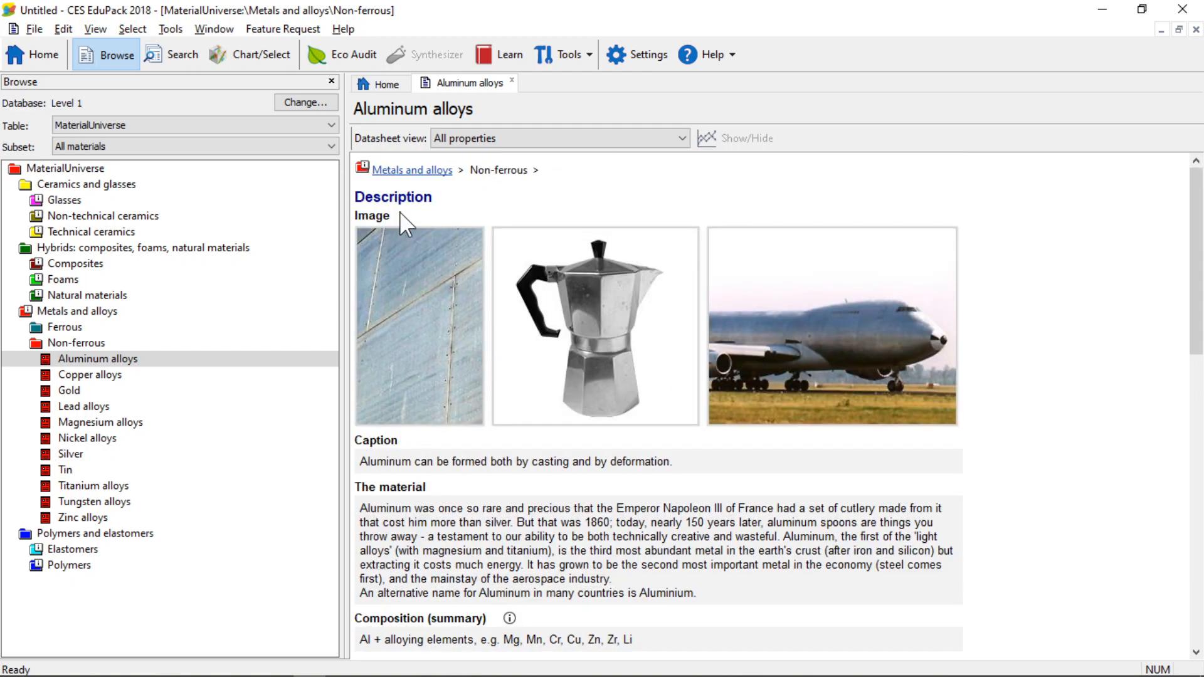
pyautogui.scroll(-6, 518, 535)
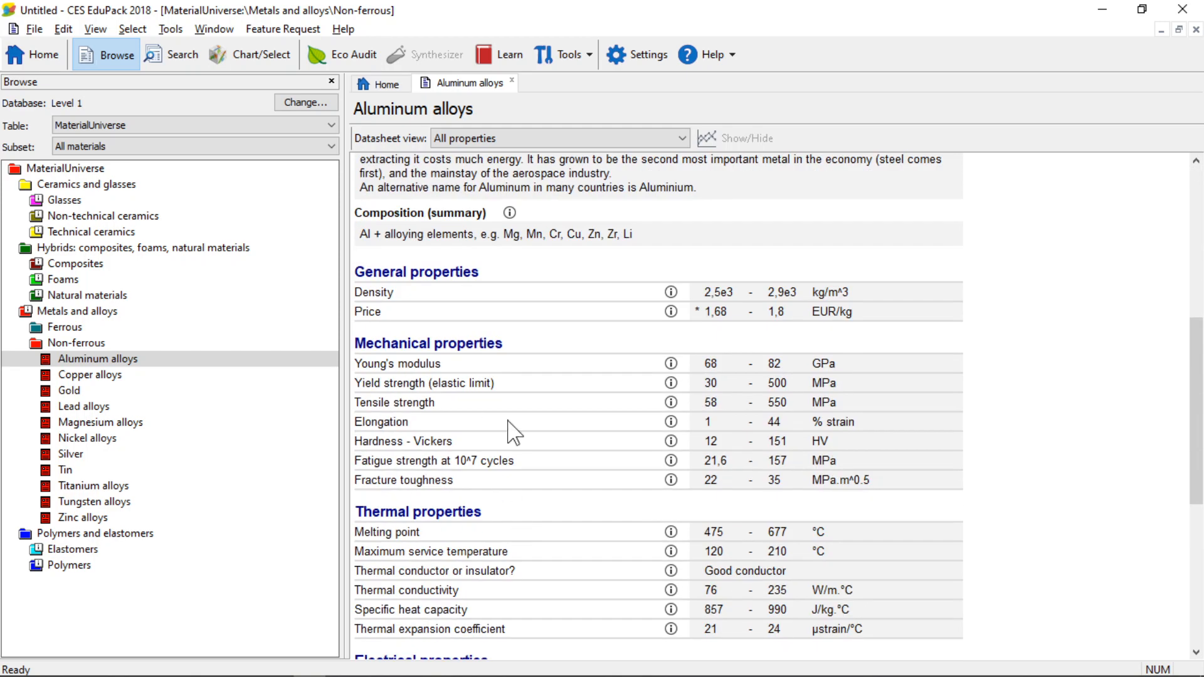
pyautogui.click(432, 443)
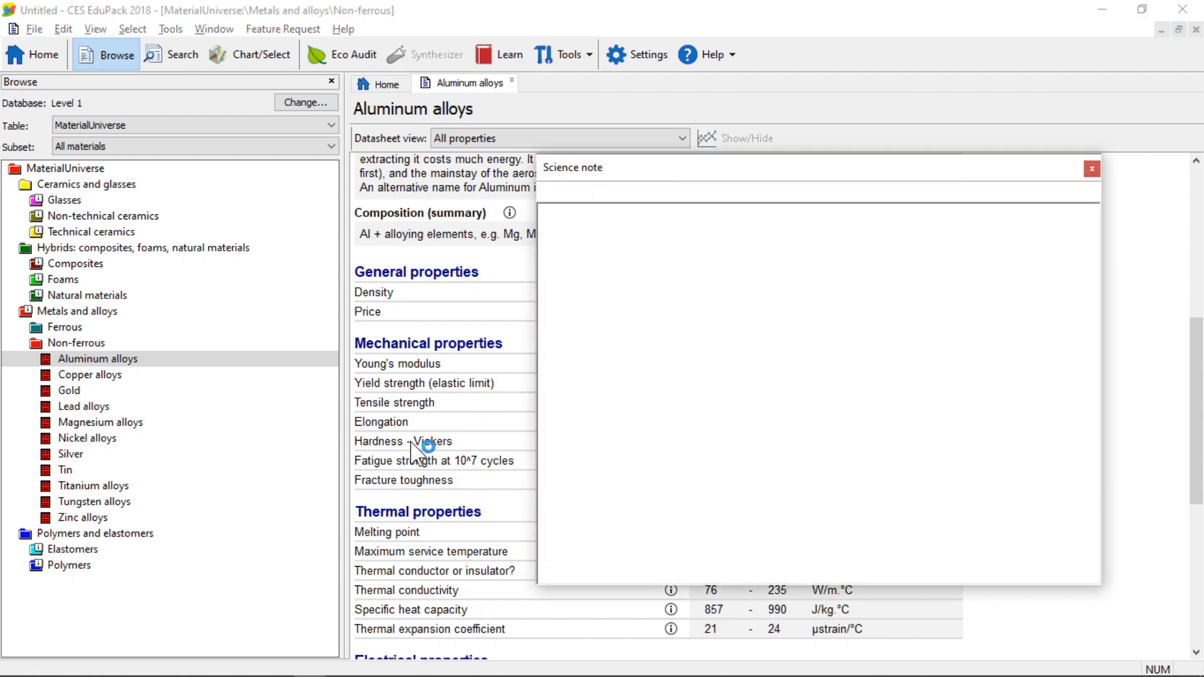
# - Read the Vickers hardness science note through to its reference list and close it
pyautogui.scroll(-12, 857, 378)
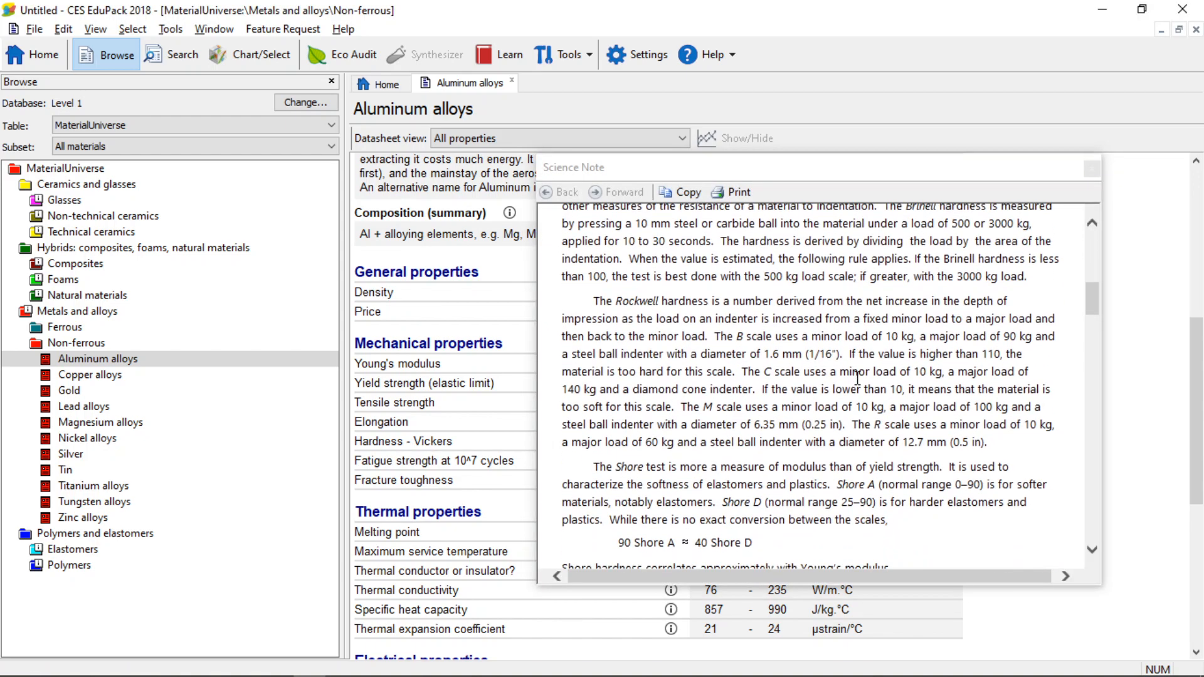
pyautogui.scroll(3, 857, 378)
pyautogui.scroll(9, 858, 379)
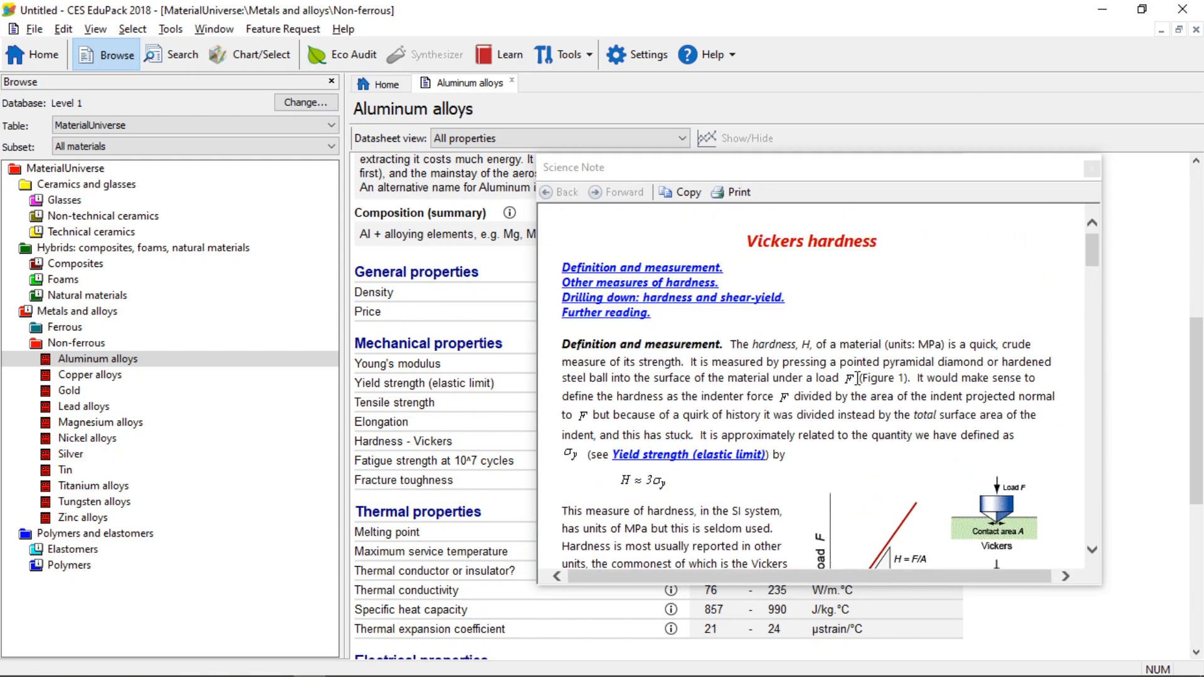
pyautogui.scroll(-6, 857, 378)
pyautogui.scroll(-3, 845, 390)
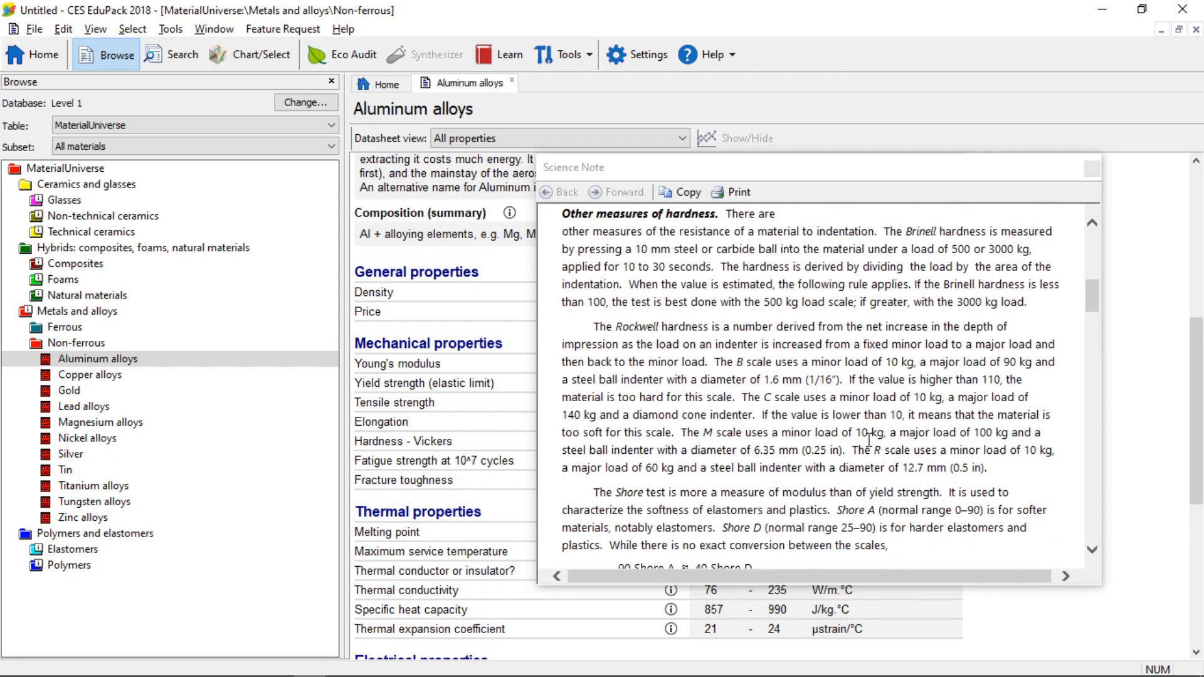
pyautogui.scroll(-10, 869, 438)
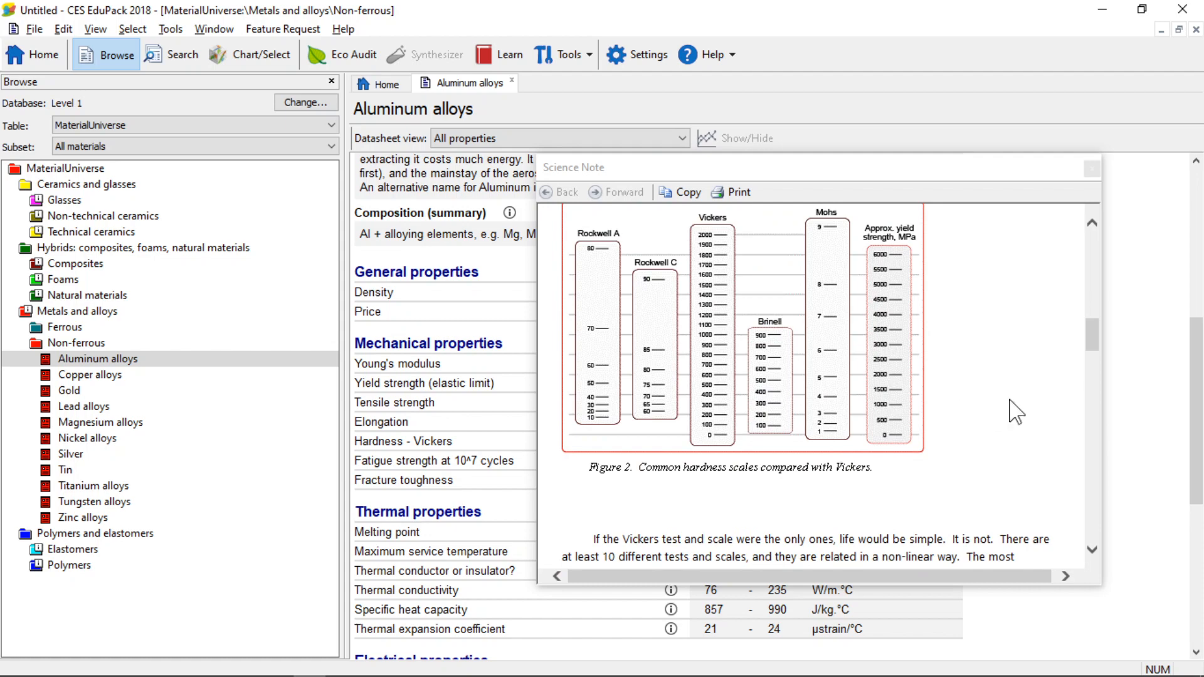
pyautogui.scroll(-18, 1000, 411)
pyautogui.scroll(-15, 1013, 409)
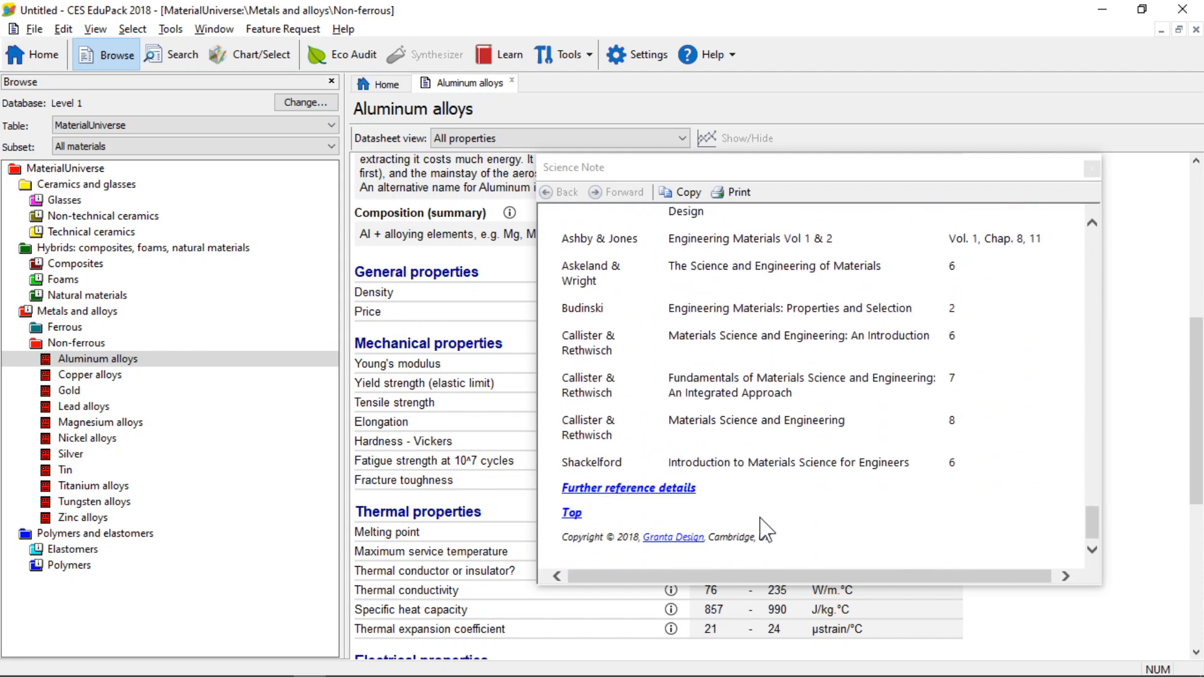
pyautogui.click(975, 408)
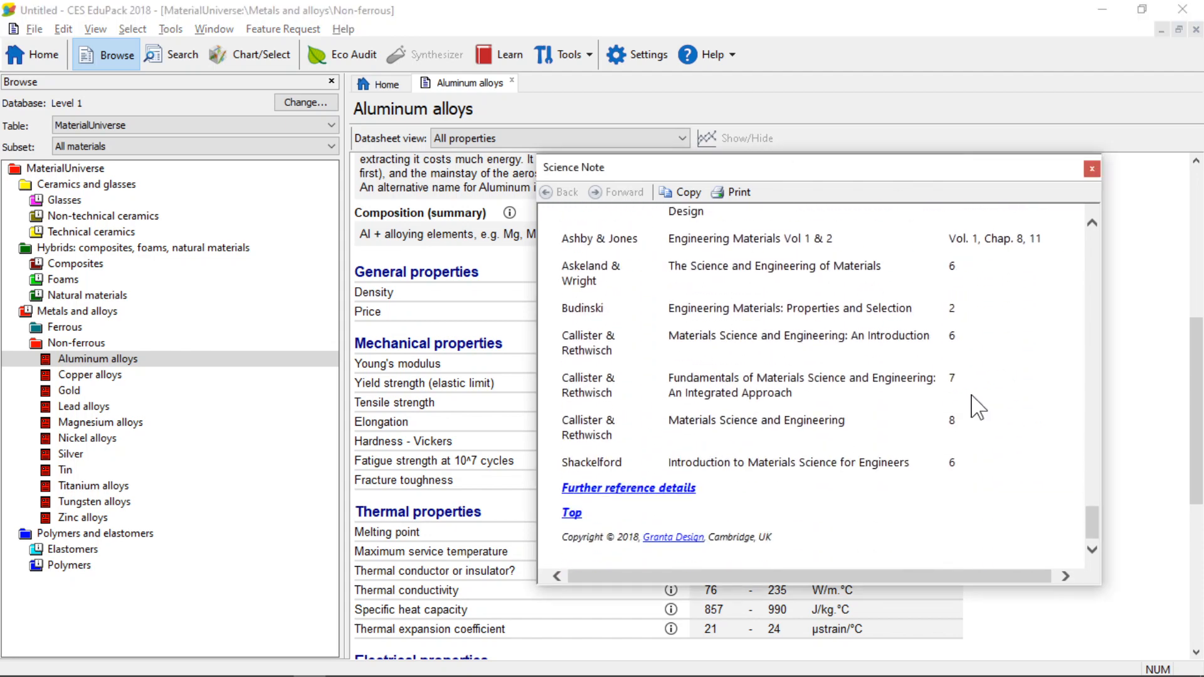
pyautogui.click(1093, 170)
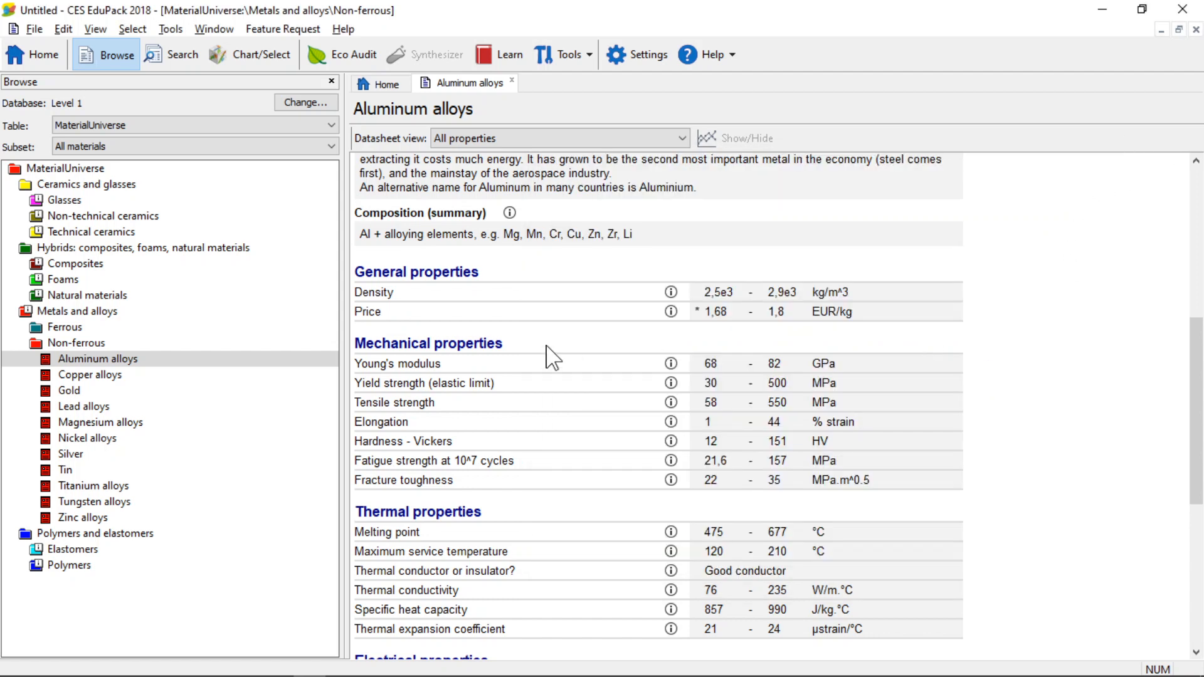
# - Review the Aluminum alloys datasheet from its description down to the ProcessUniverse link
pyautogui.scroll(5, 632, 268)
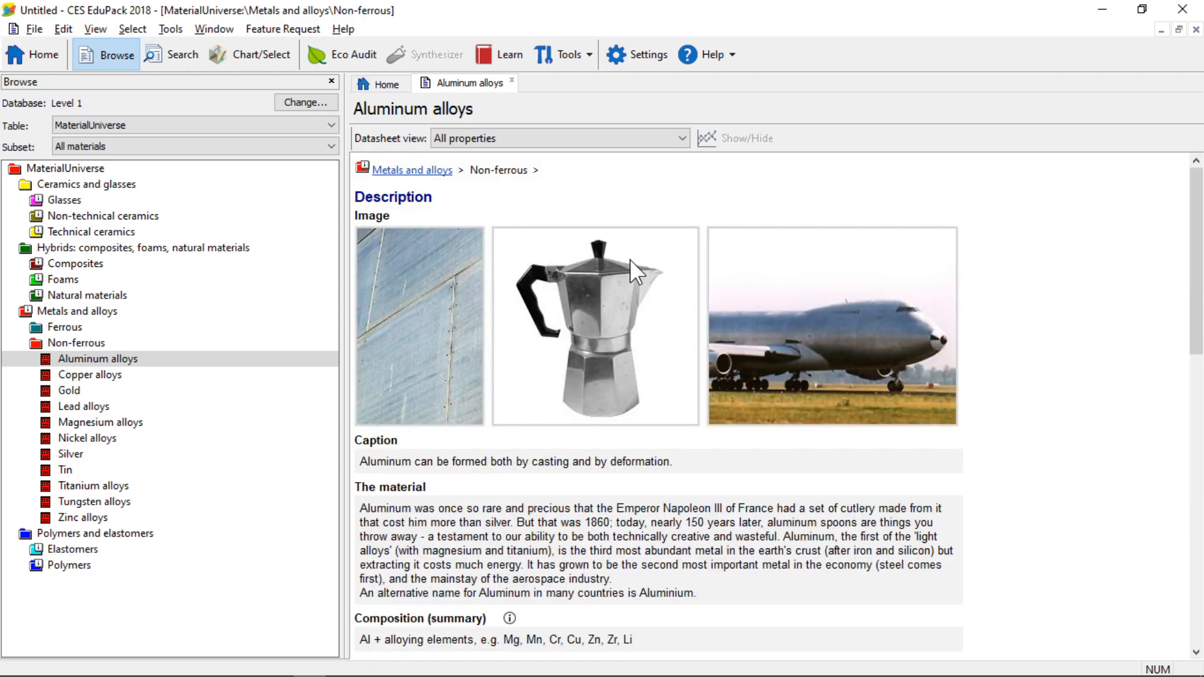
pyautogui.scroll(-7, 548, 450)
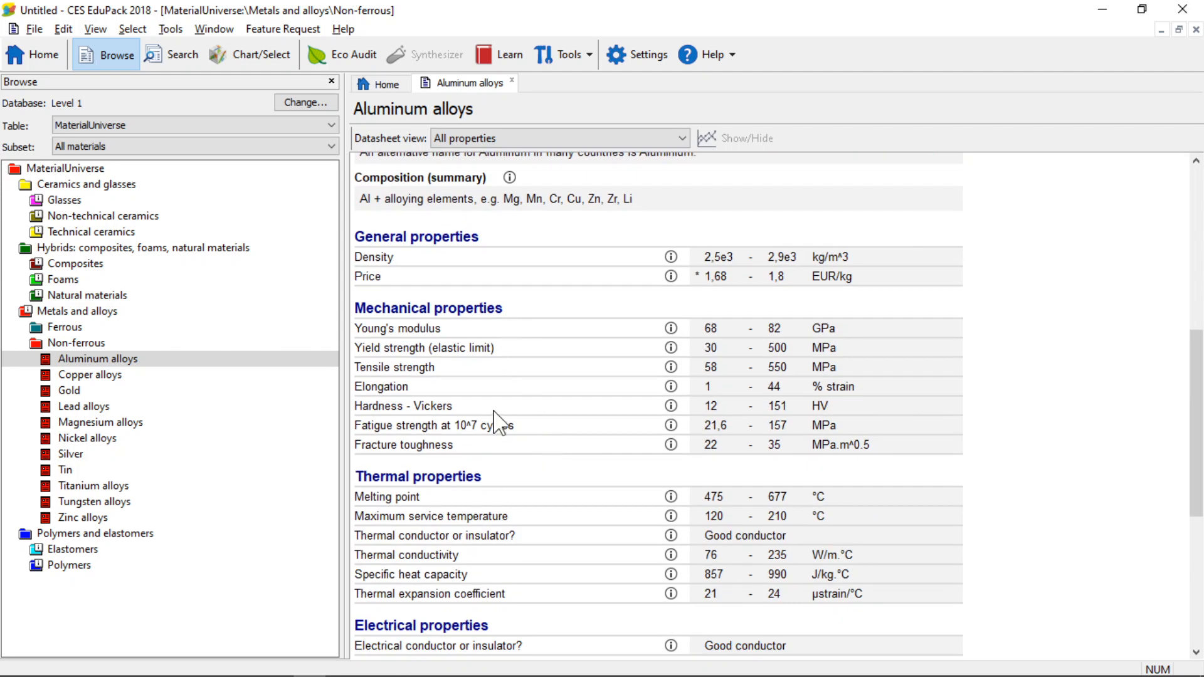
pyautogui.scroll(-5, 1014, 371)
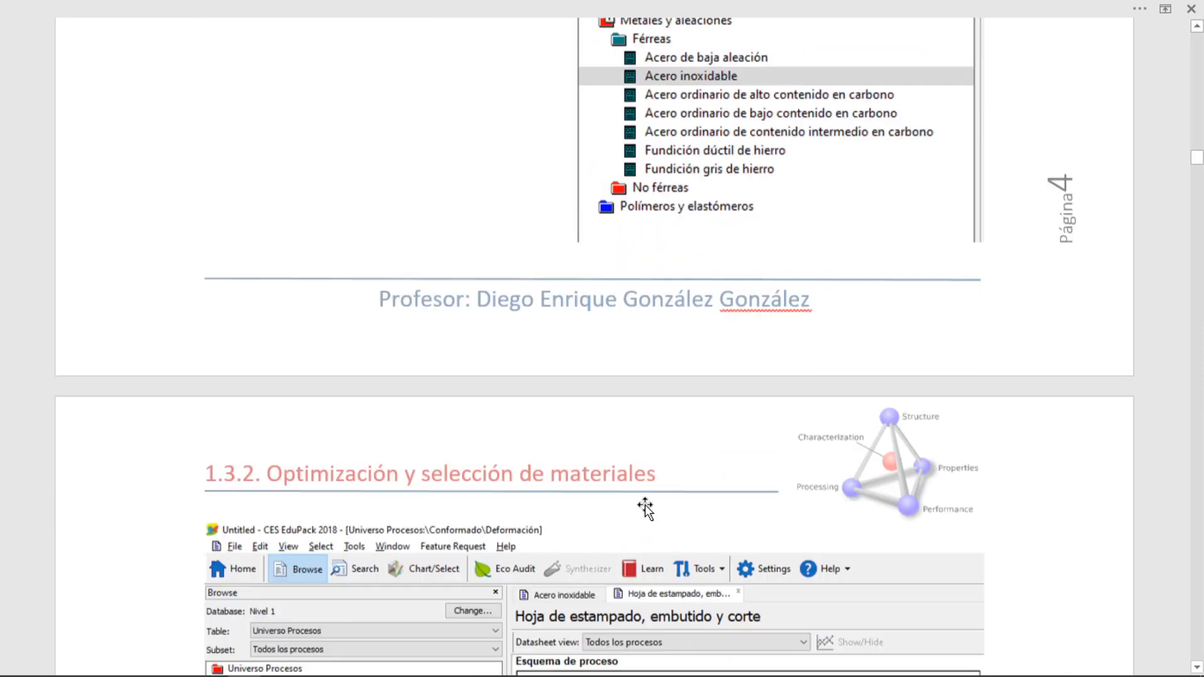
# - Consult the process example in the Word guide, return to CES EduPack and set the Browse table to ProcessUniverse
pyautogui.scroll(-10, 644, 504)
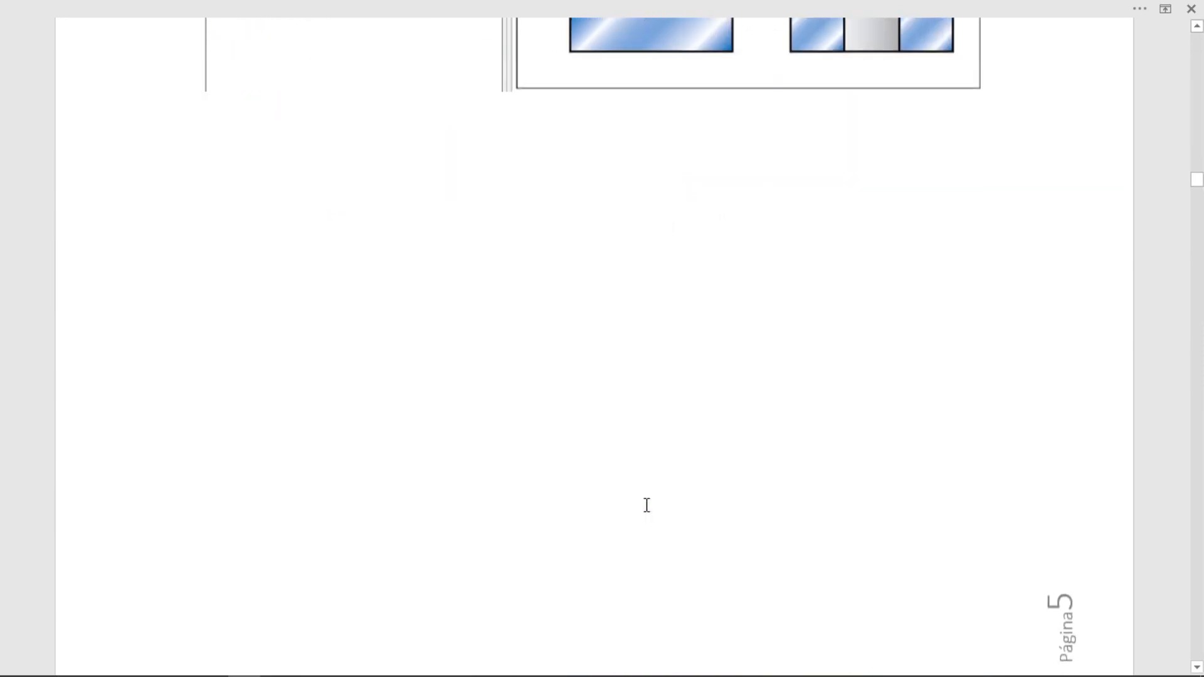
pyautogui.scroll(4, 645, 504)
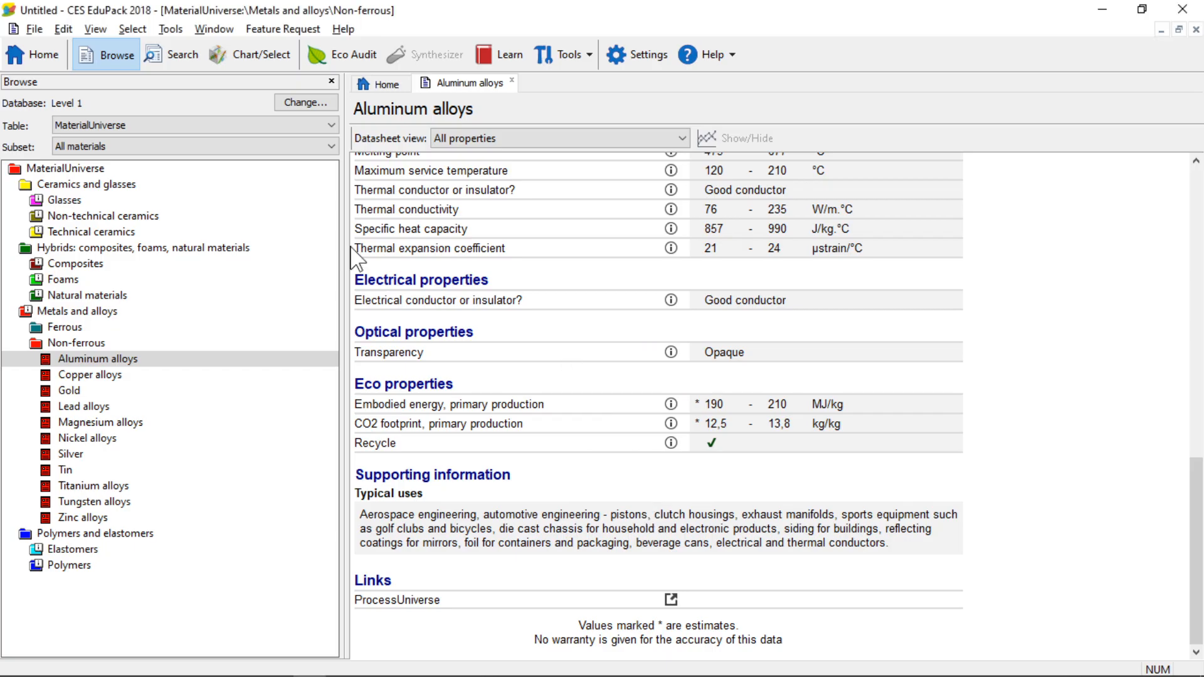
pyautogui.click(57, 125)
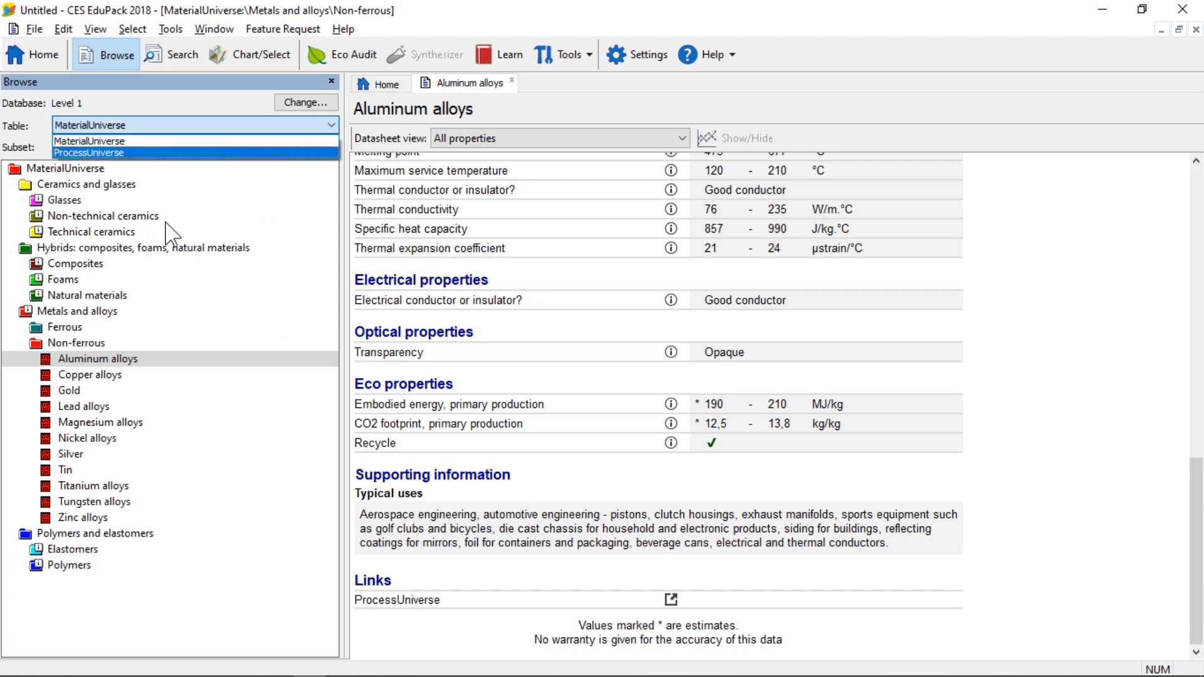
pyautogui.click(94, 153)
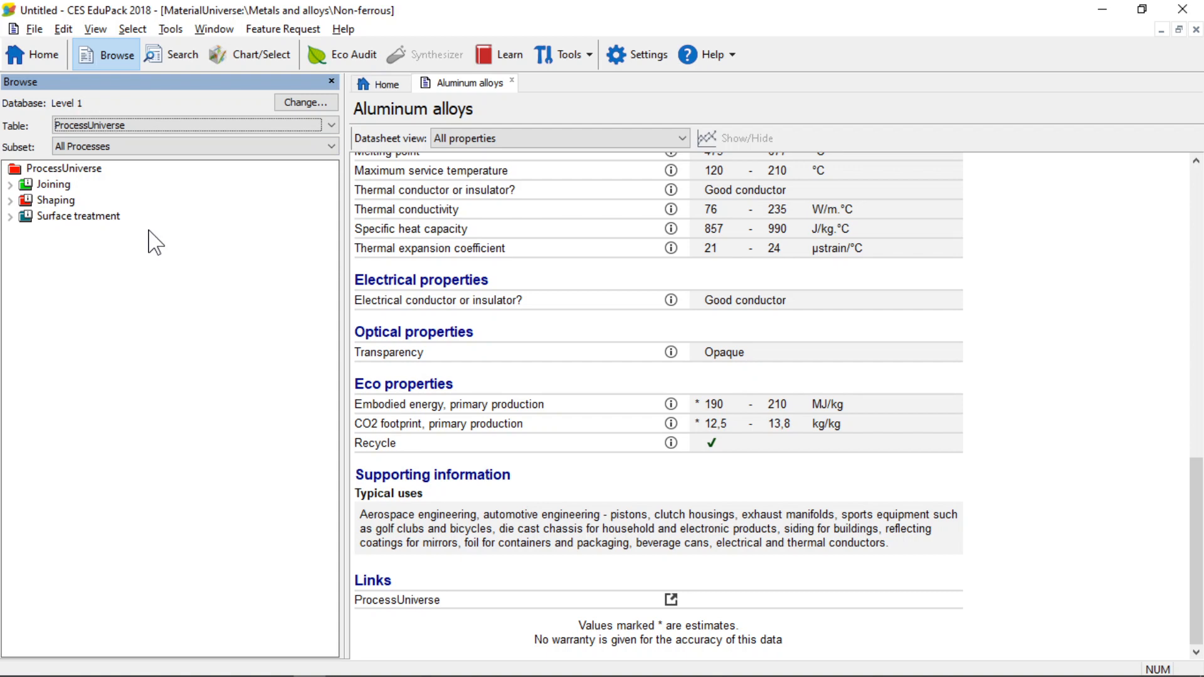
# - Open the Sand casting datasheet under Shaping > Casting and review it down to its physical and quality attributes
pyautogui.doubleClick(245, 204)
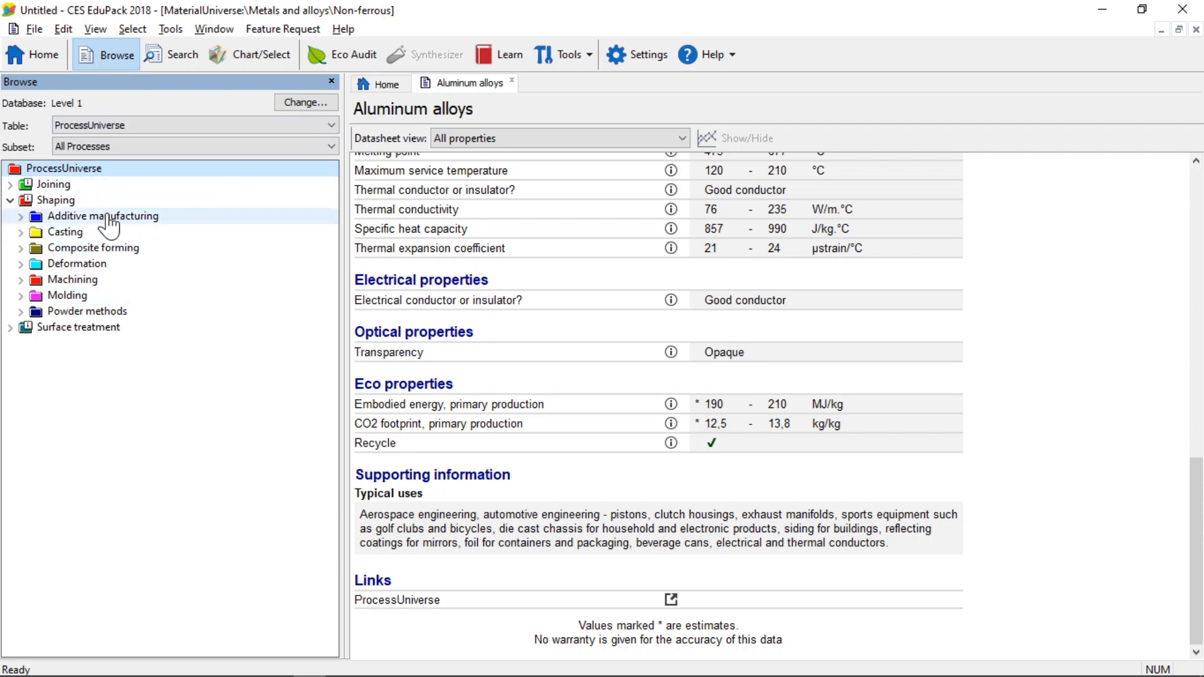
pyautogui.click(22, 233)
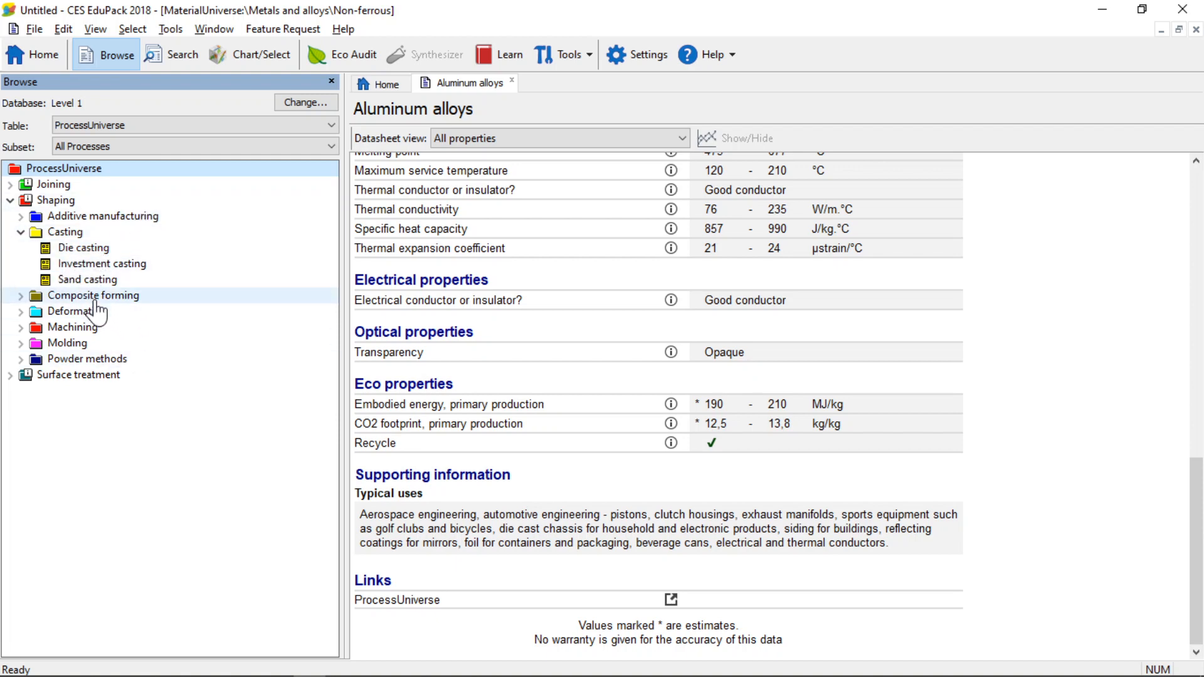
pyautogui.doubleClick(89, 281)
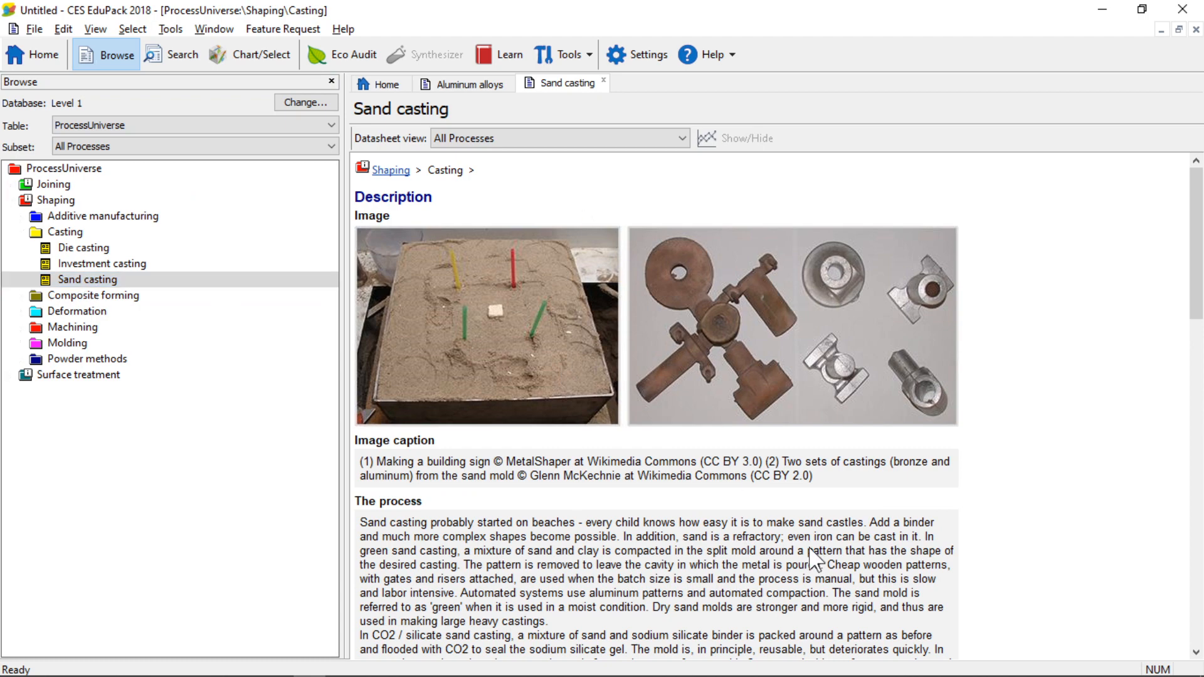
pyautogui.scroll(-10, 849, 425)
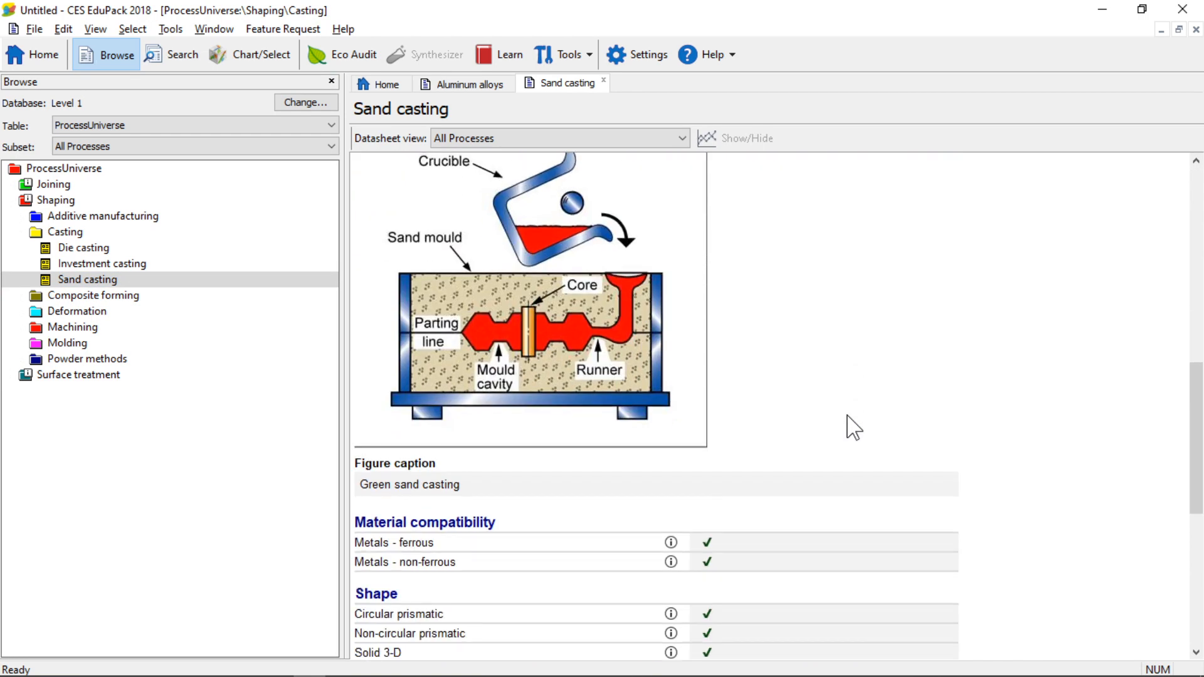
pyautogui.scroll(-5, 849, 425)
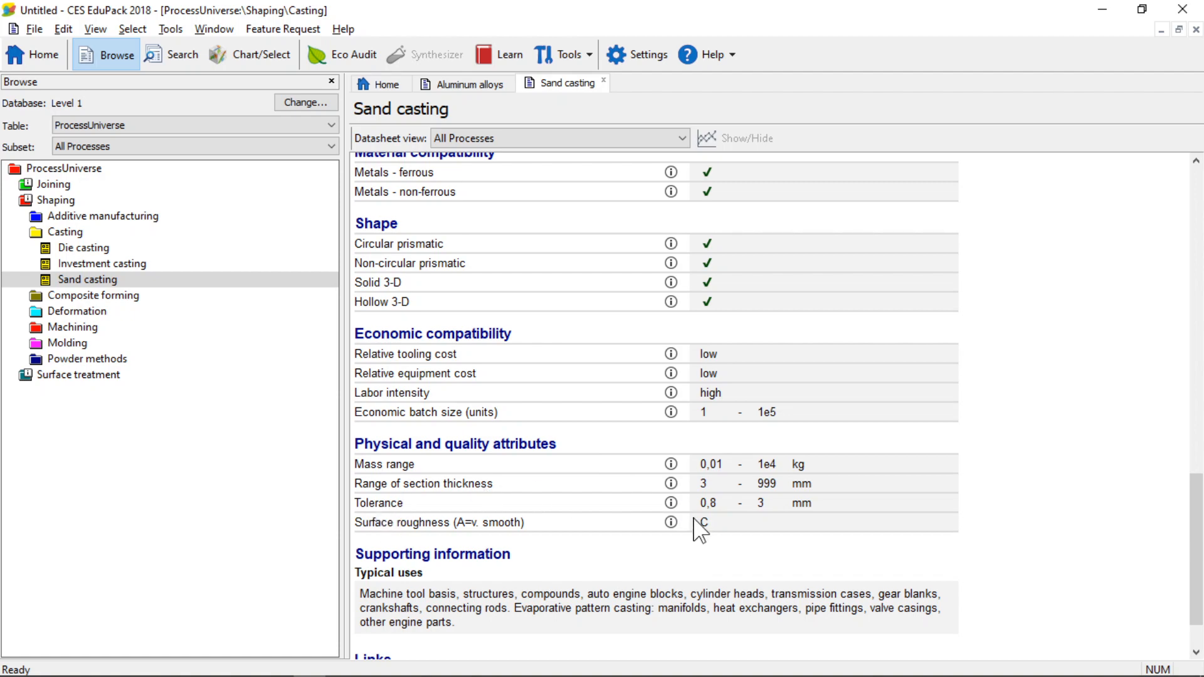
# - Switch to the Word guide and read the Links section after the fracture toughness science note example
pyautogui.hotkey('alt', 'Tab')
pyautogui.scroll(-2, 612, 354)
pyautogui.scroll(7, 613, 355)
pyautogui.scroll(-2, 618, 370)
pyautogui.scroll(-10, 612, 358)
pyautogui.scroll(8, 564, 389)
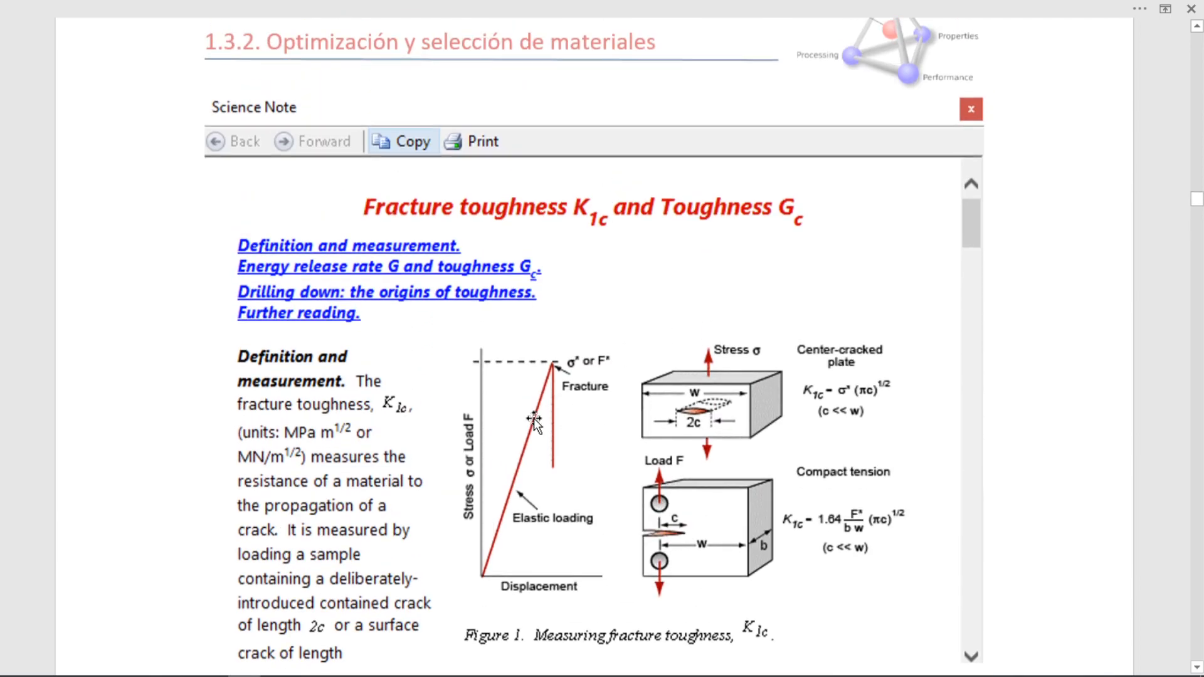
pyautogui.scroll(-13, 533, 419)
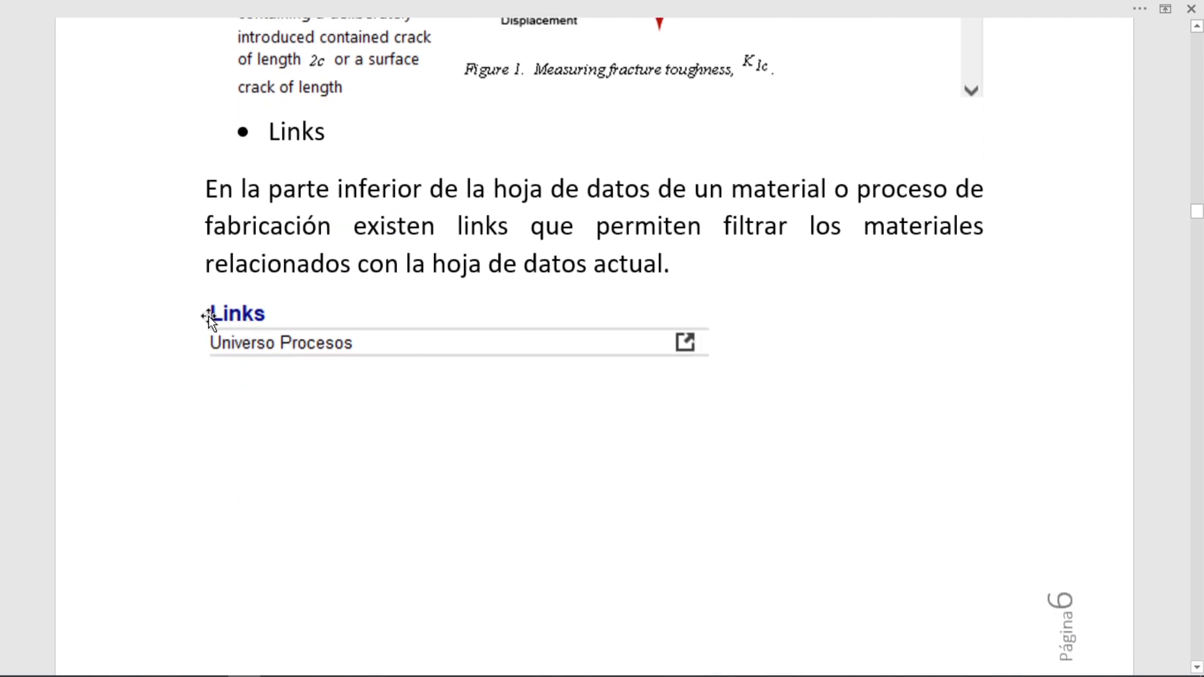
# - Return to CES EduPack and open the MaterialUniverse links of the Sand casting datasheet
pyautogui.hotkey('alt', 'Tab')
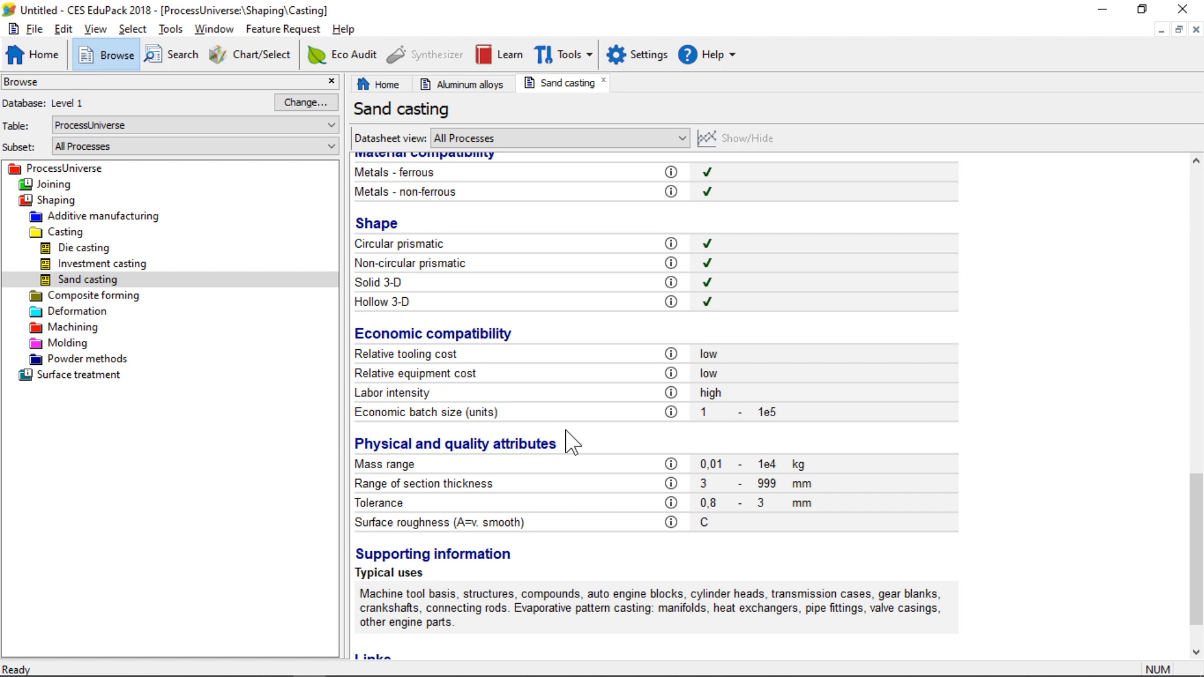
pyautogui.scroll(-2, 567, 441)
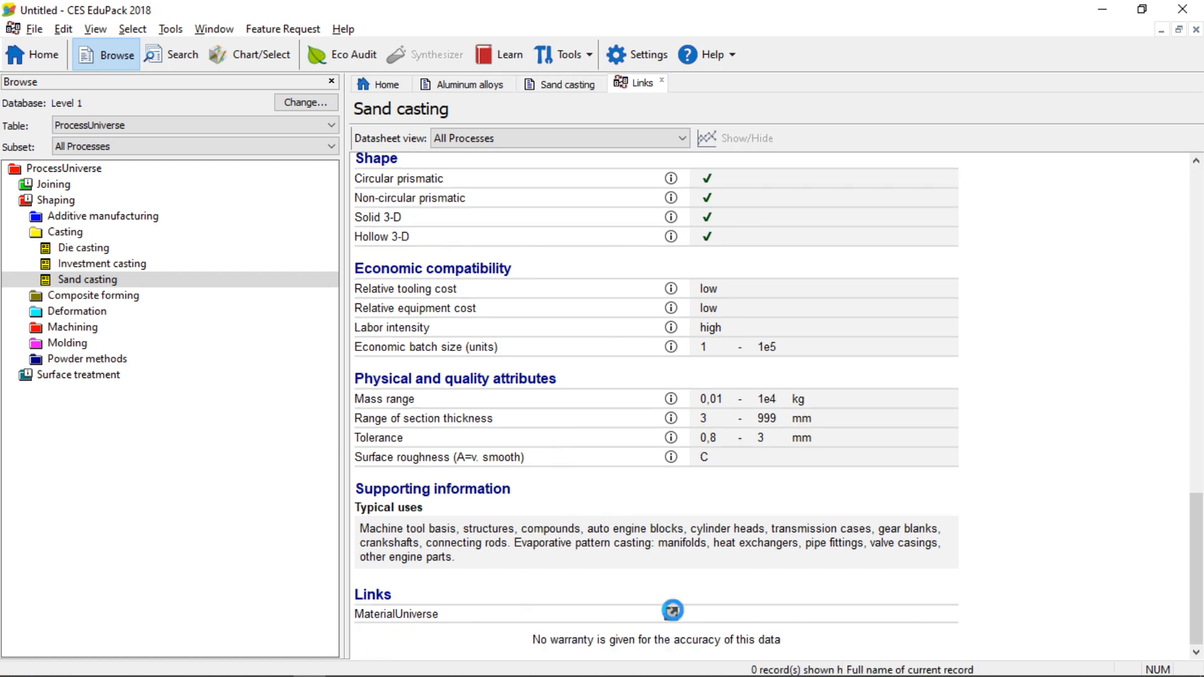
pyautogui.click(671, 613)
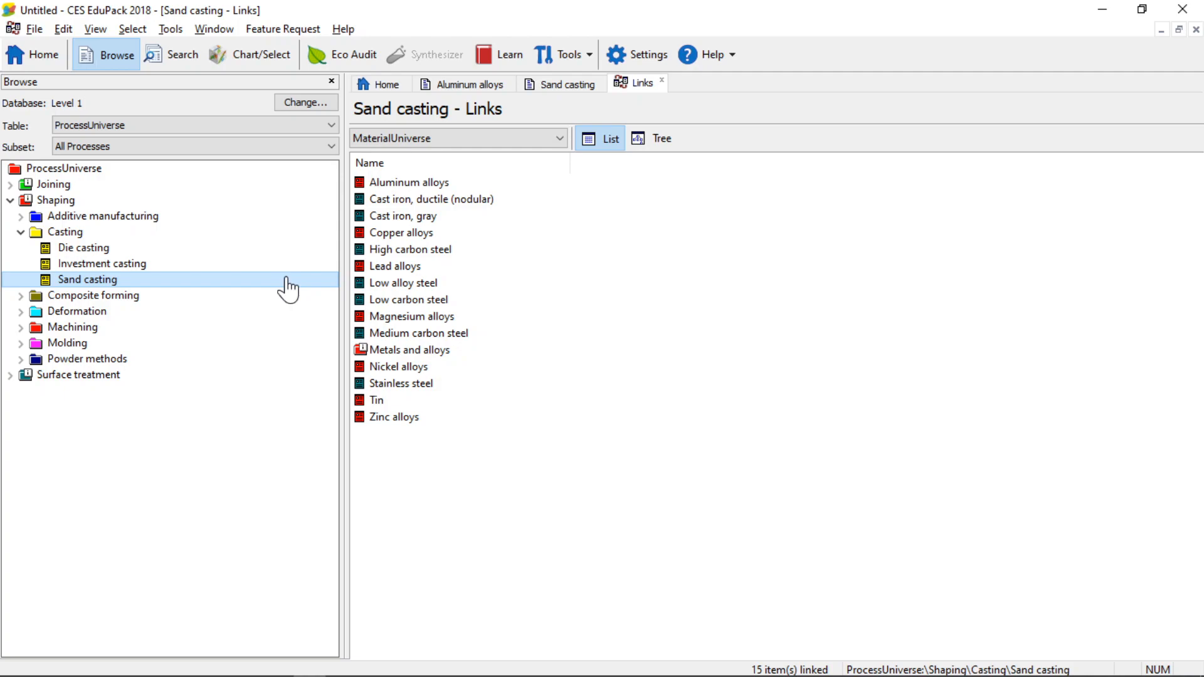
# - Consult the Búsqueda (Search) section of the Word guide and return to CES EduPack
pyautogui.hotkey('alt', 'Tab')
pyautogui.scroll(-10, 570, 409)
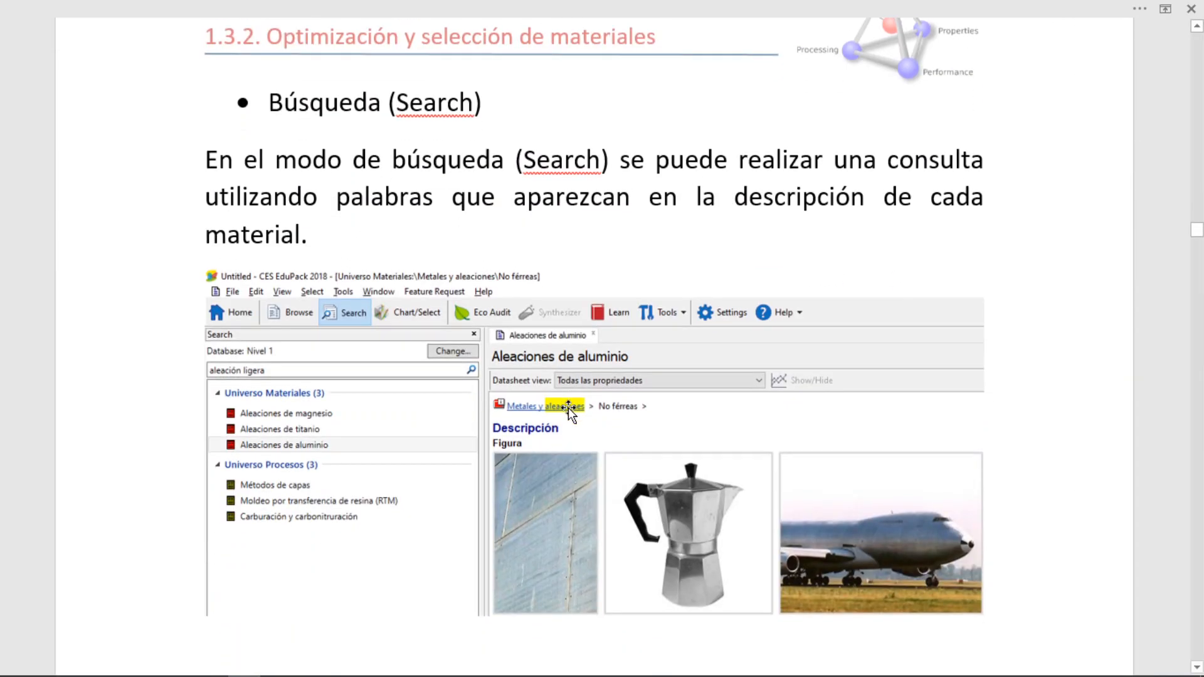
pyautogui.hotkey('alt', 'Tab')
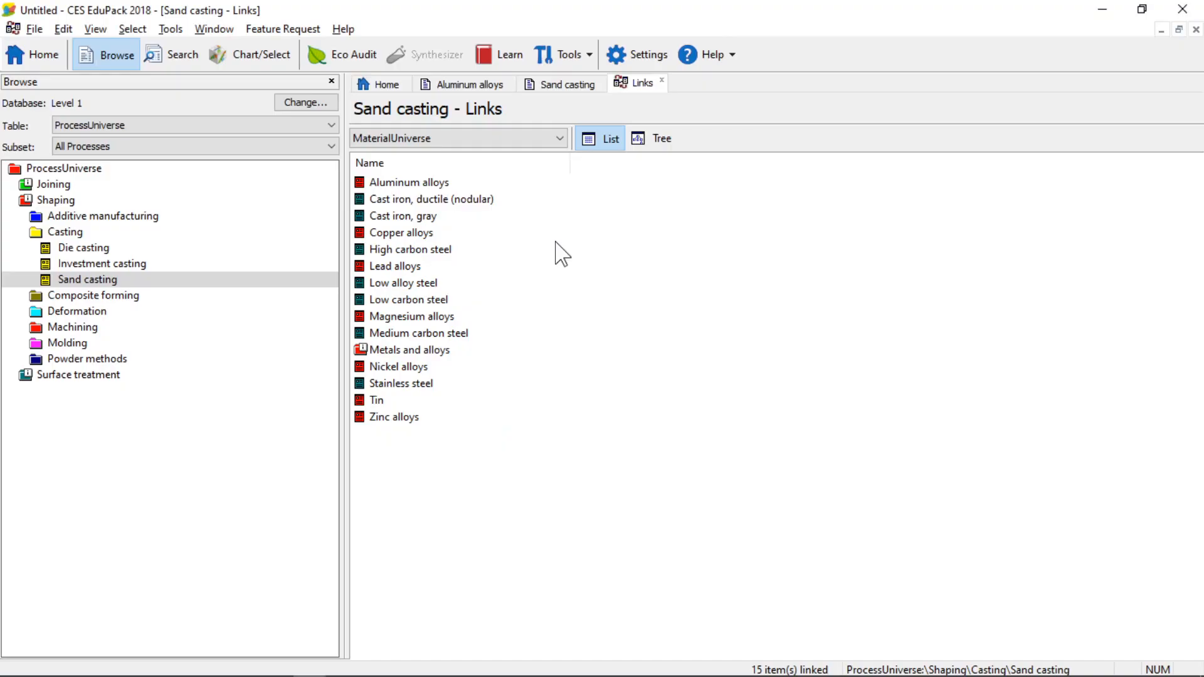
# - Search the Level 1 database for "motor" and expand the ProcessUniverse results
pyautogui.click(171, 56)
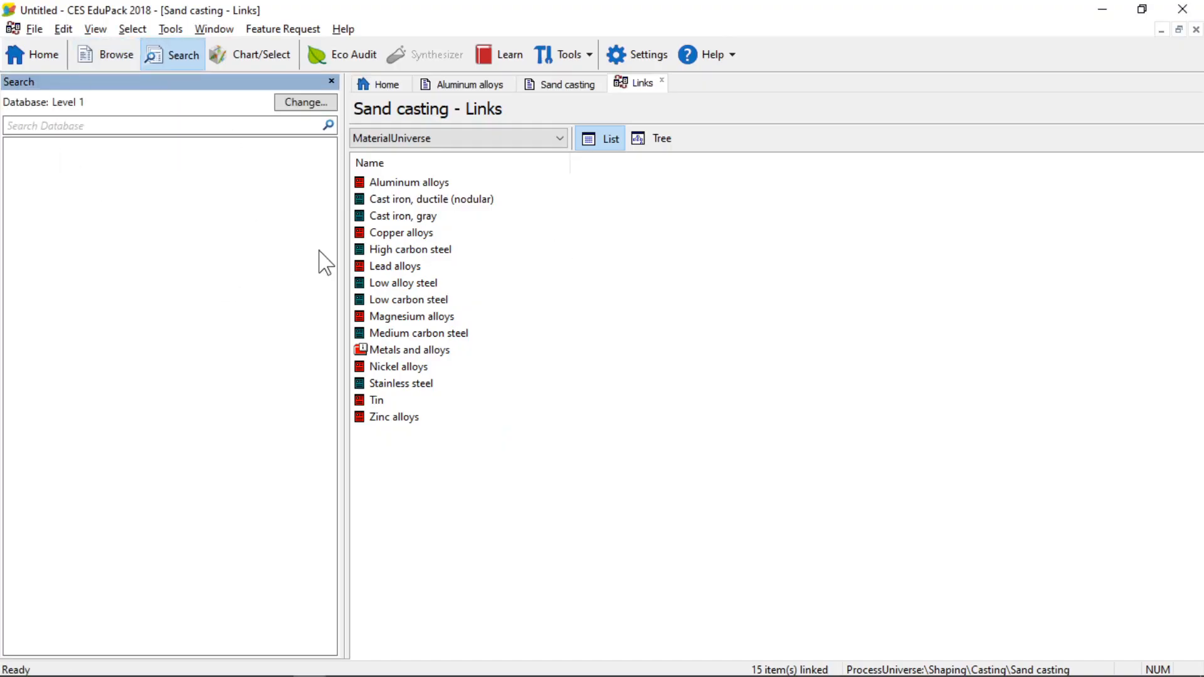
pyautogui.click(143, 126)
pyautogui.press('Return')
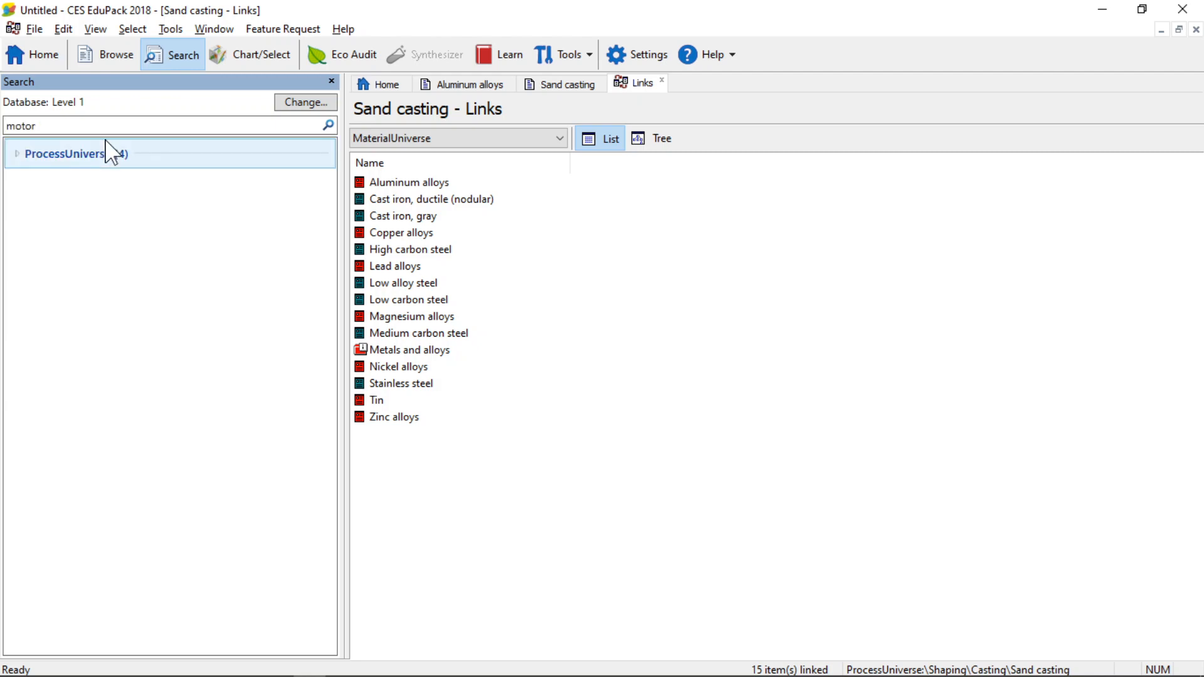
pyautogui.click(23, 158)
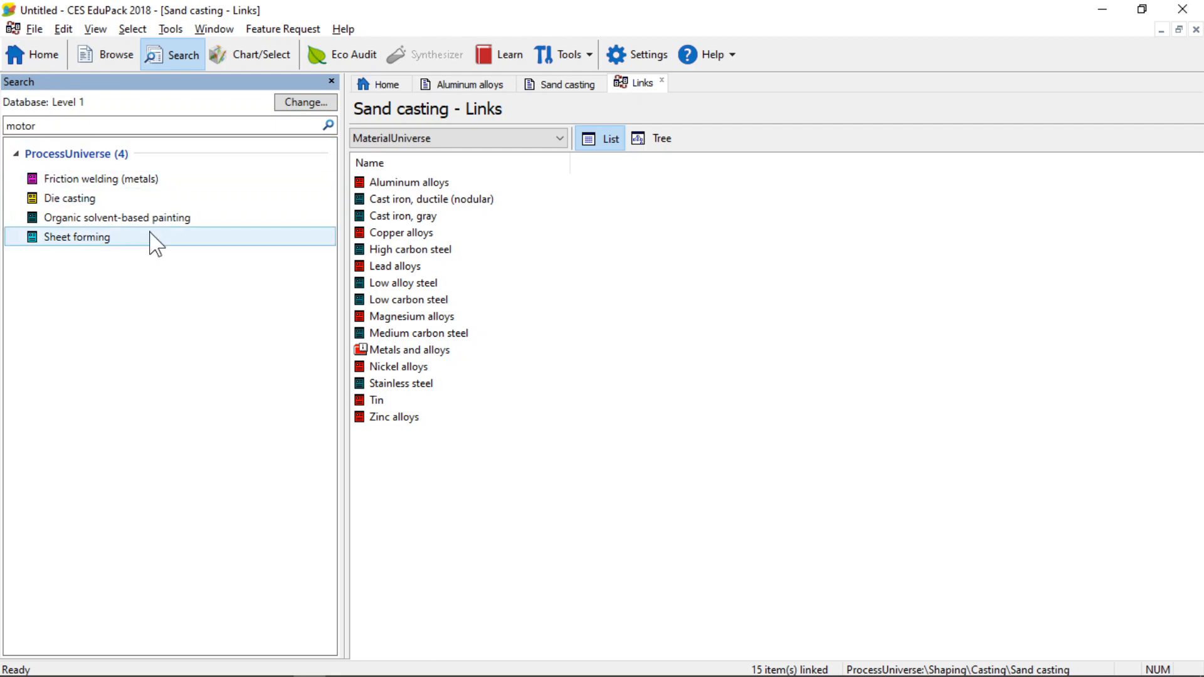
# - Review the Die casting datasheet from the search results down to its physical attributes, and clear the search text
pyautogui.click(69, 198)
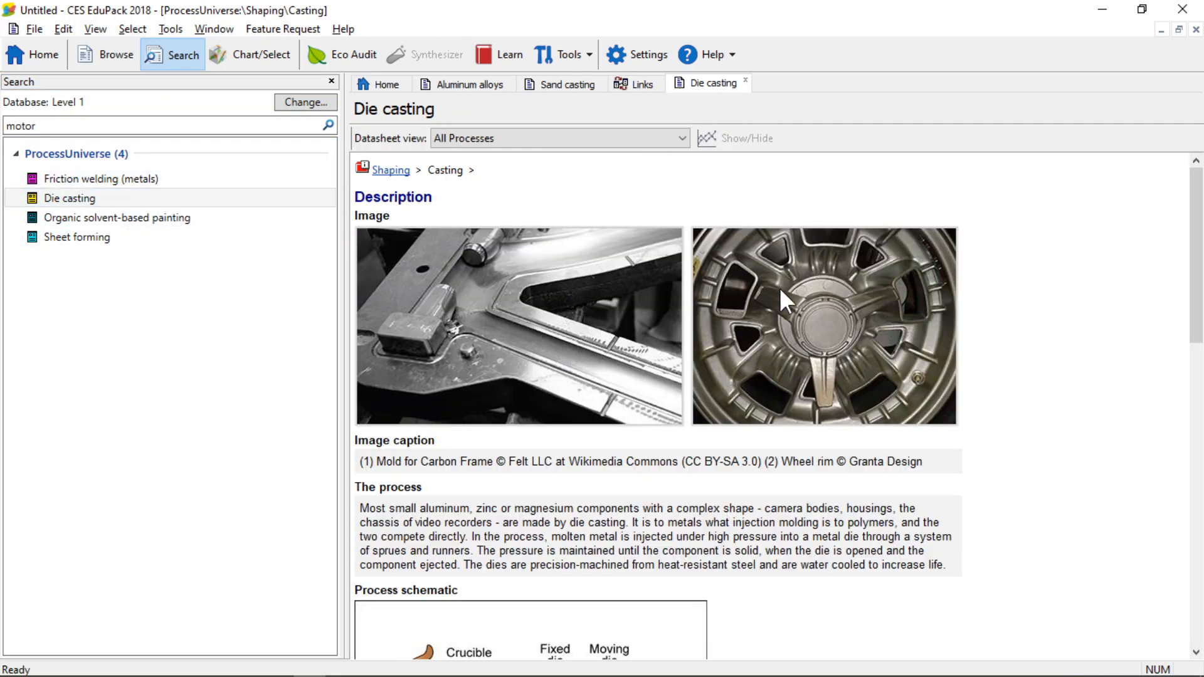
pyautogui.scroll(-3, 830, 444)
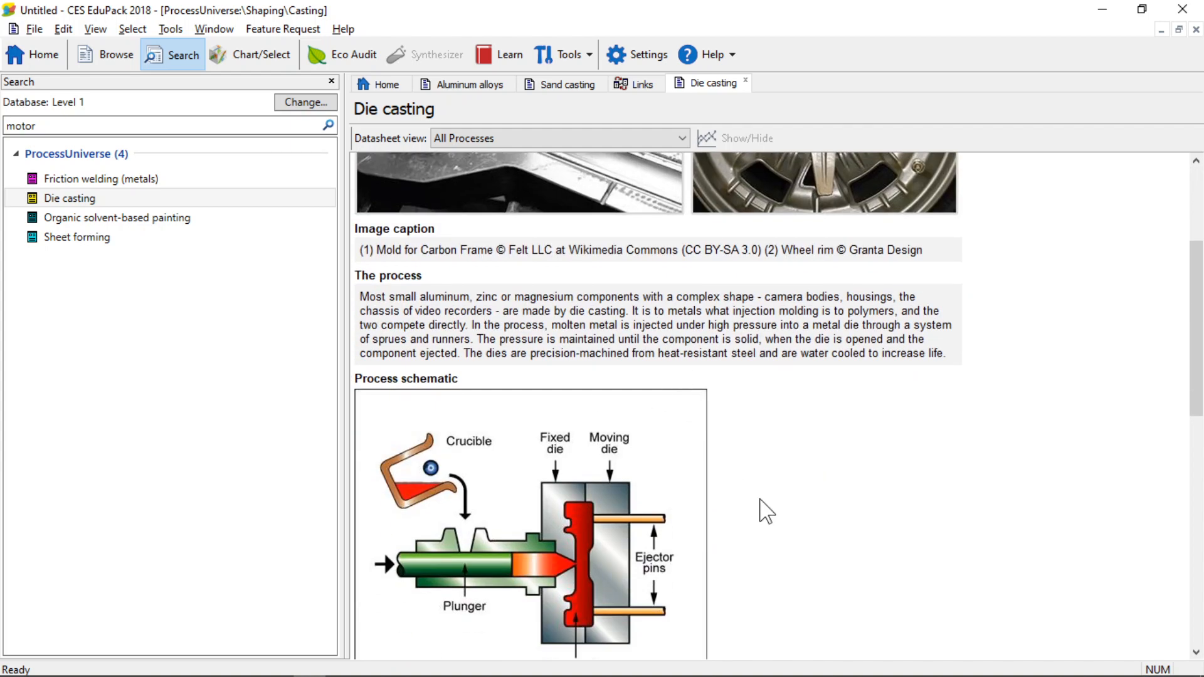
pyautogui.scroll(-3, 690, 367)
pyautogui.scroll(-4, 764, 511)
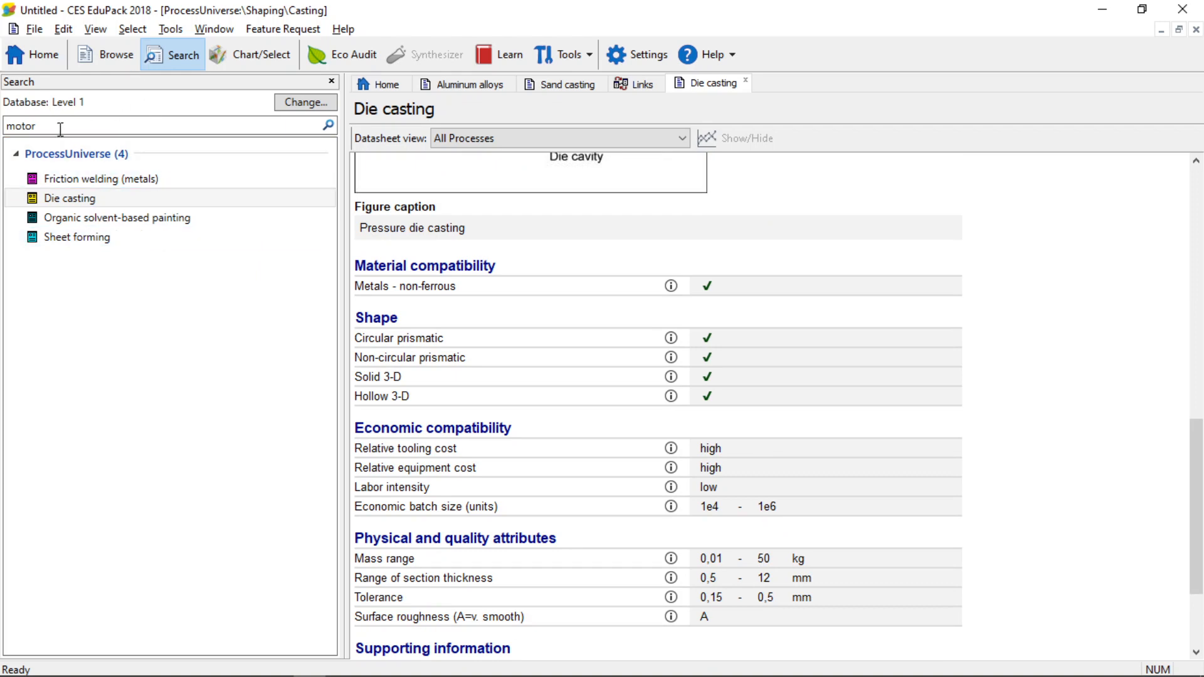
pyautogui.moveTo(54, 128); pyautogui.dragTo(8, 132)
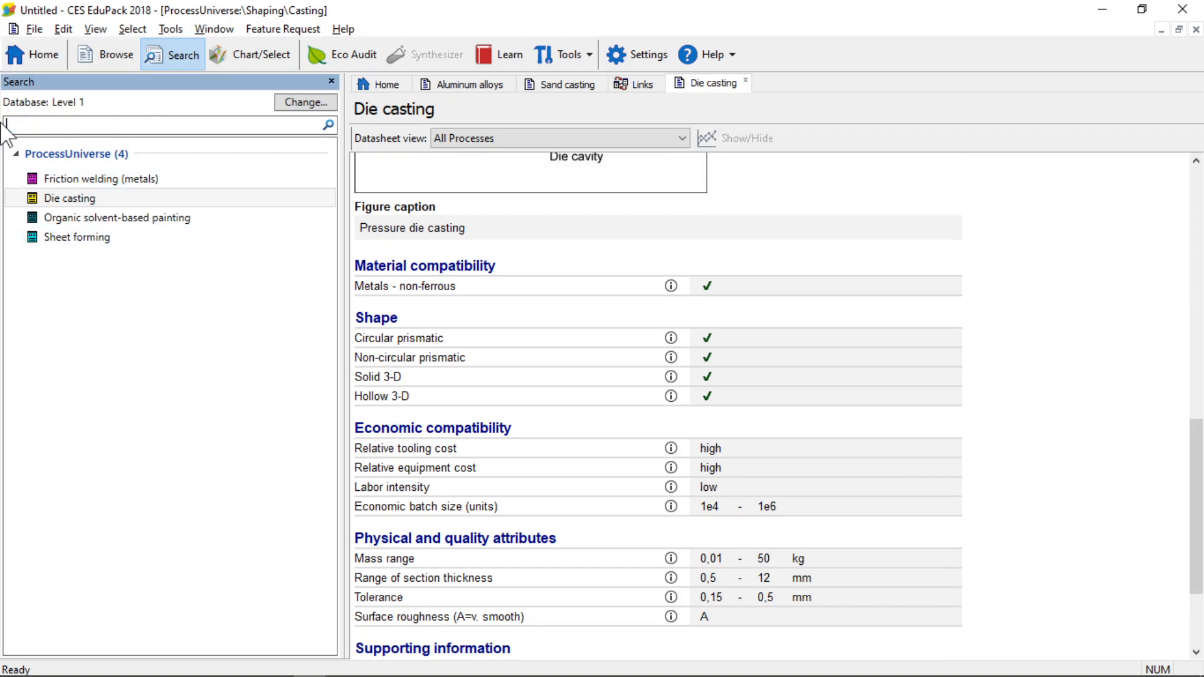
# - Read the Selección (Select) section of the Word guide and return to CES EduPack
pyautogui.hotkey('alt', 'Tab')
pyautogui.scroll(-10, 678, 259)
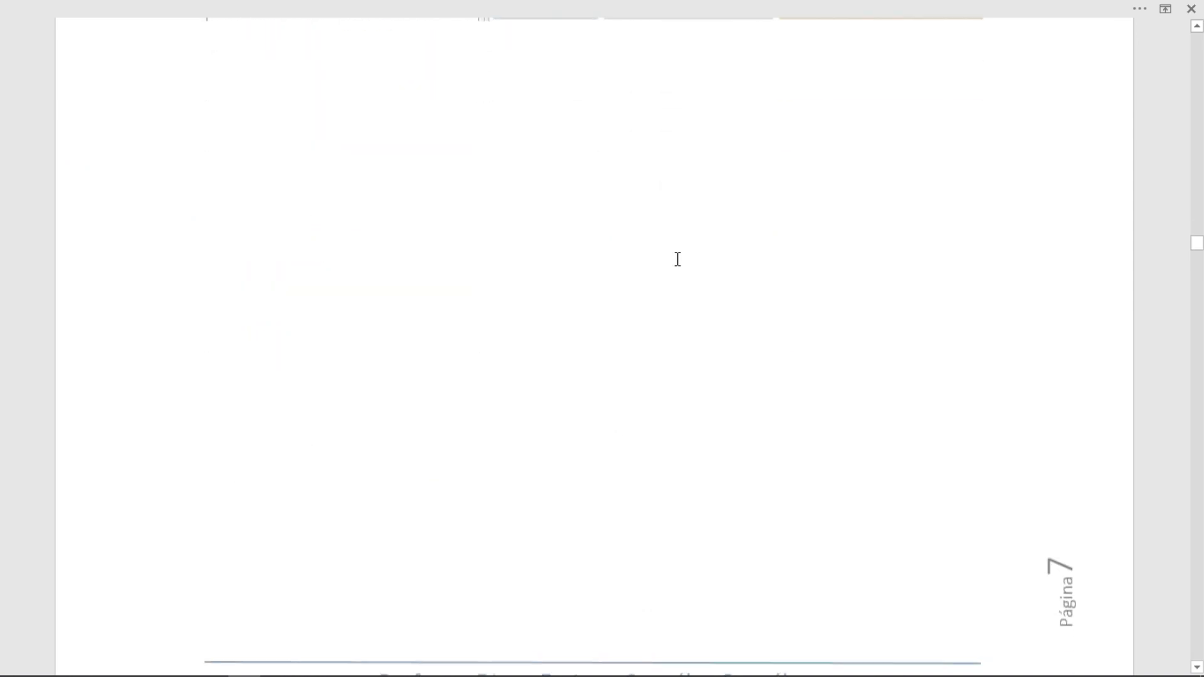
pyautogui.scroll(-1, 676, 262)
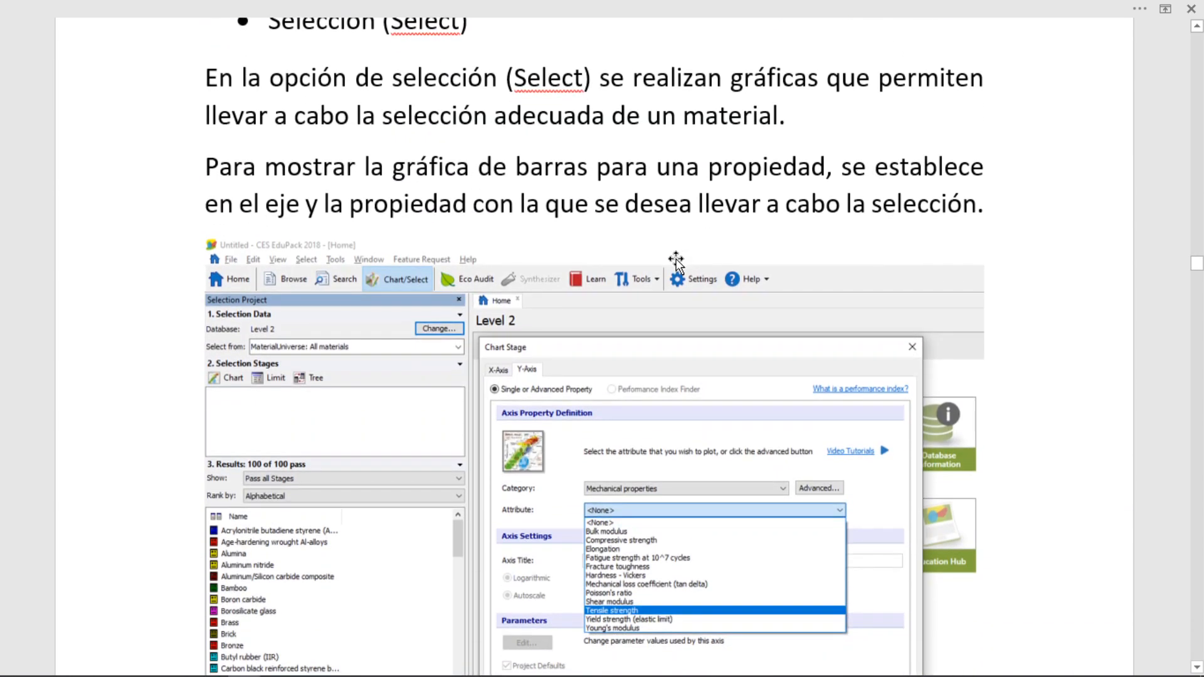
pyautogui.scroll(1, 676, 262)
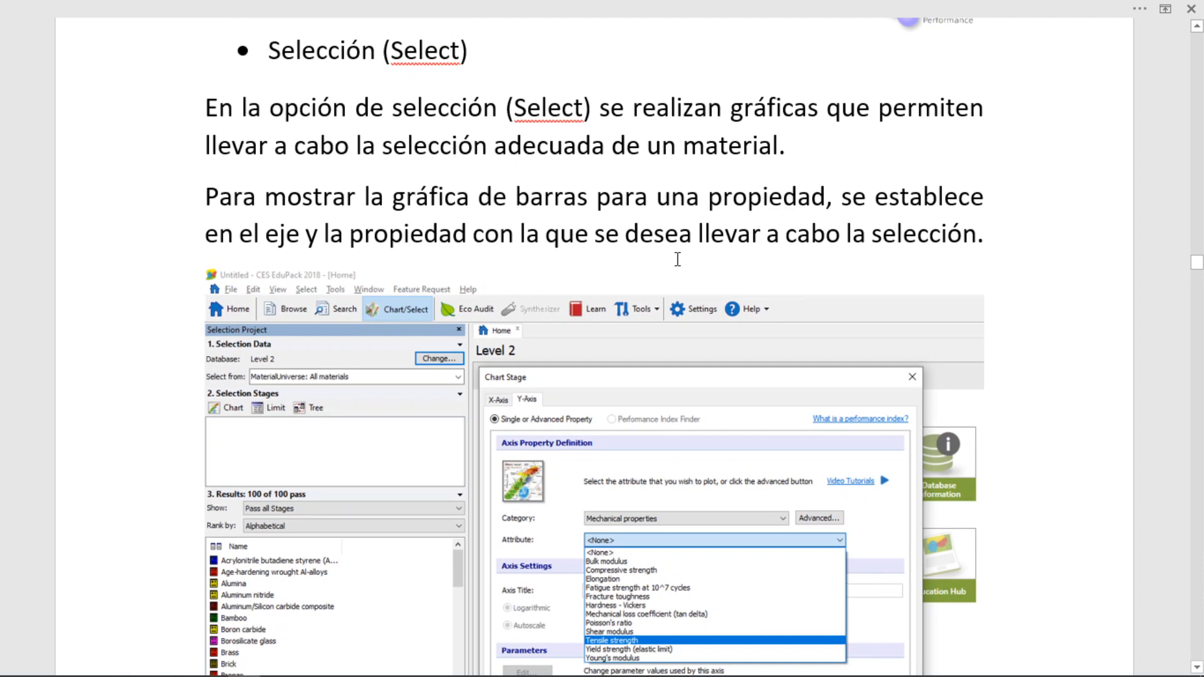
pyautogui.hotkey('alt', 'Tab')
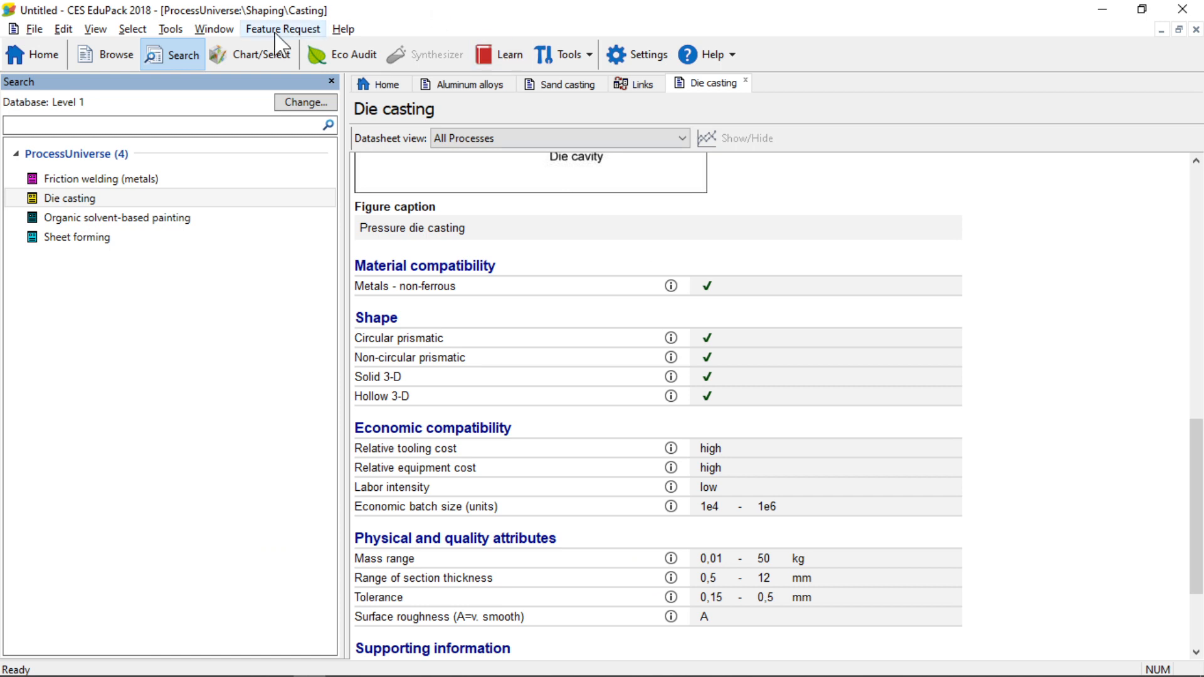
# - Open the Chart/Select selection project for the Level 1 materials and check the bar chart example in the Word guide
pyautogui.click(258, 55)
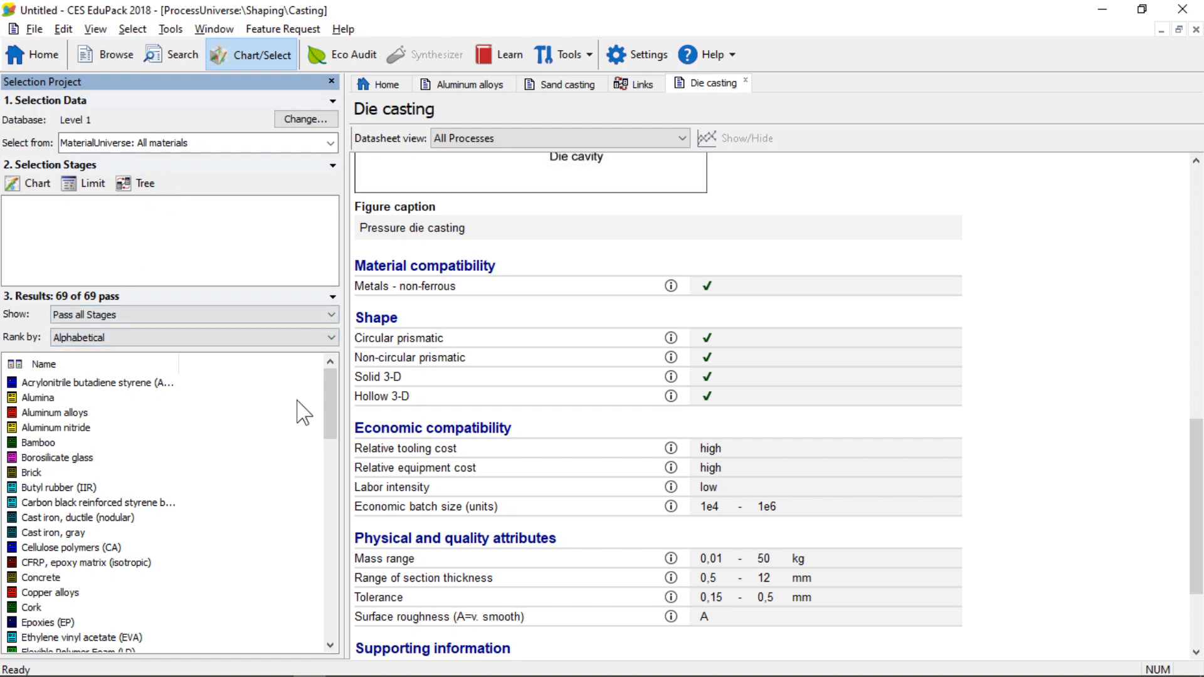
pyautogui.moveTo(327, 403); pyautogui.dragTo(211, 366)
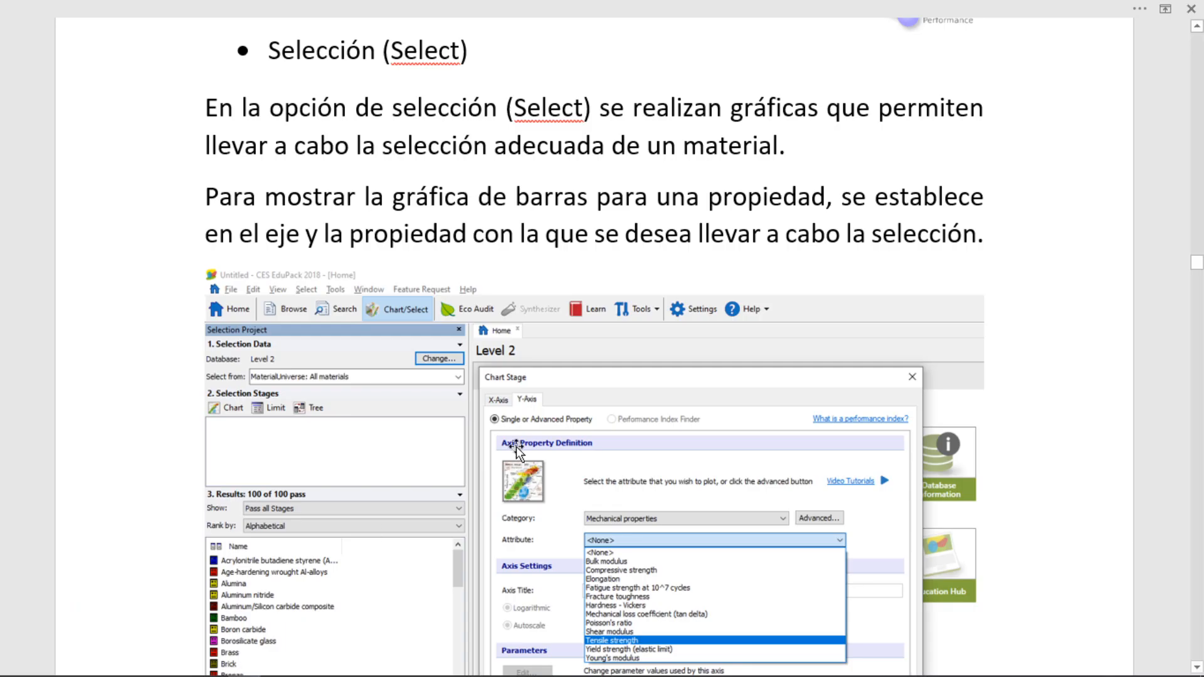
pyautogui.scroll(-15, 517, 447)
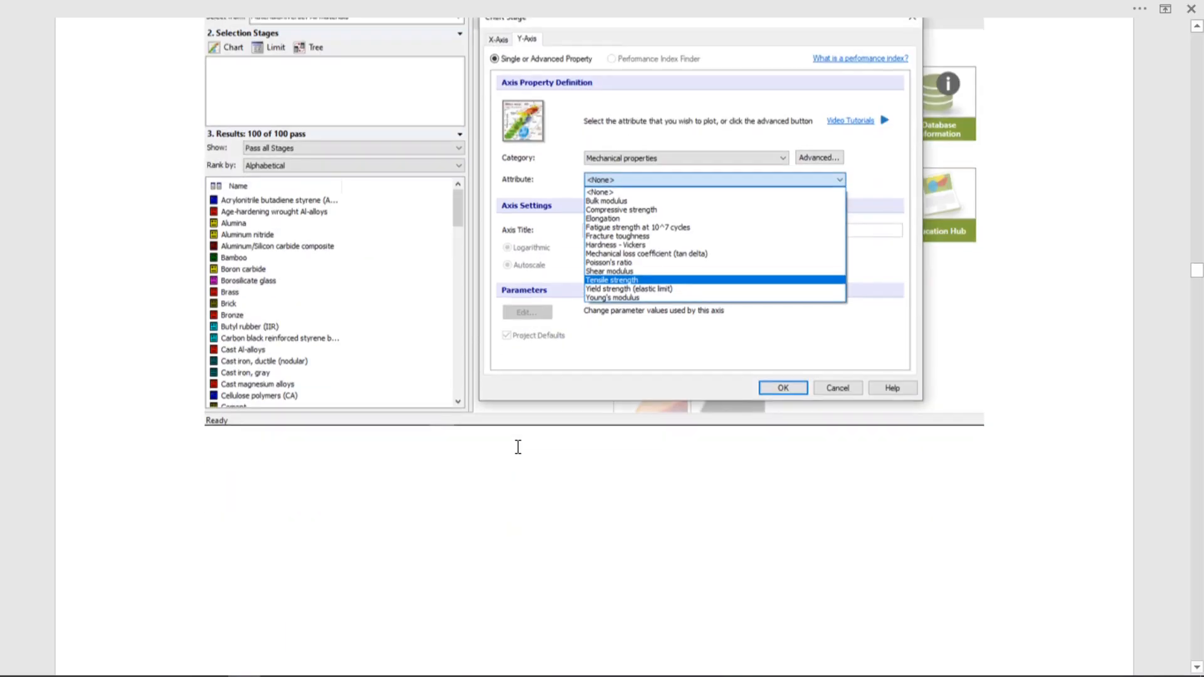
pyautogui.scroll(-10, 517, 446)
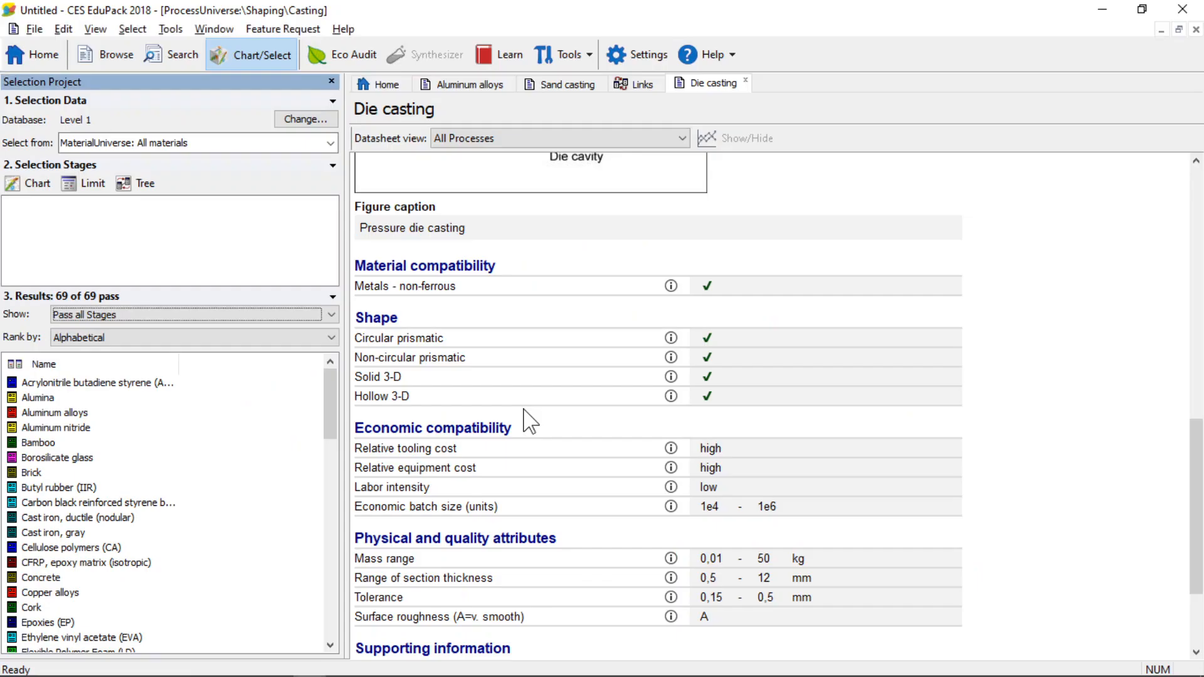
# - Create a bar chart stage in CES EduPack with Young's modulus on the Y-axis and no attribute on the X-axis
pyautogui.click(23, 185)
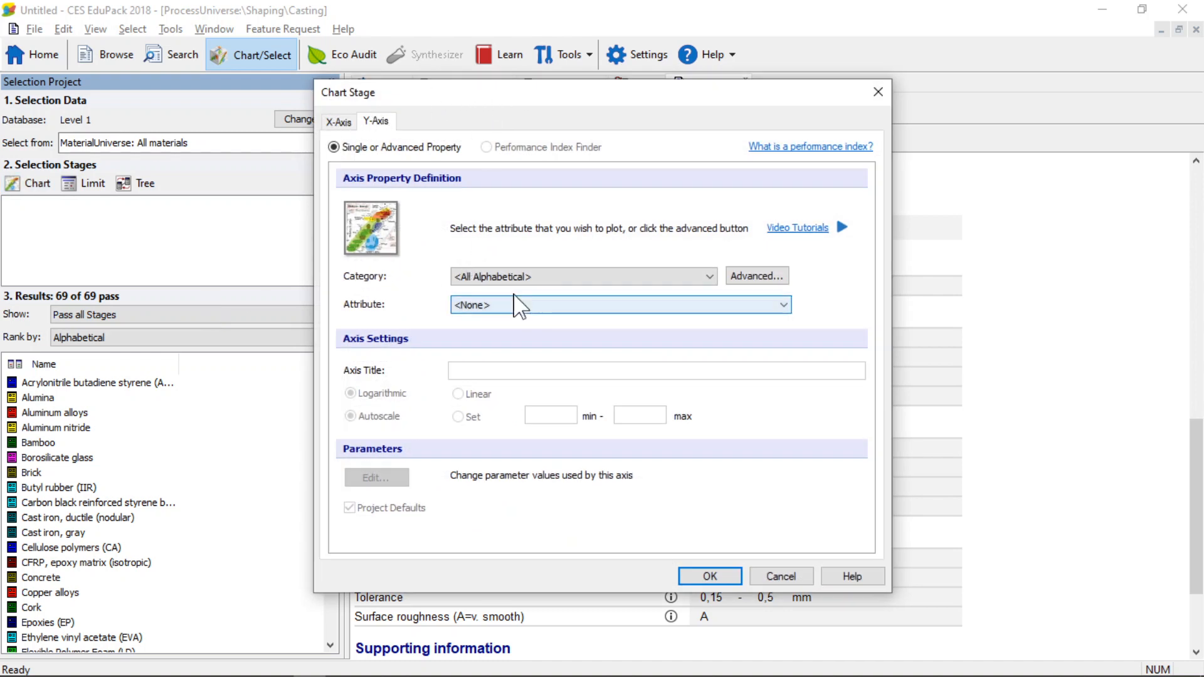
pyautogui.click(346, 123)
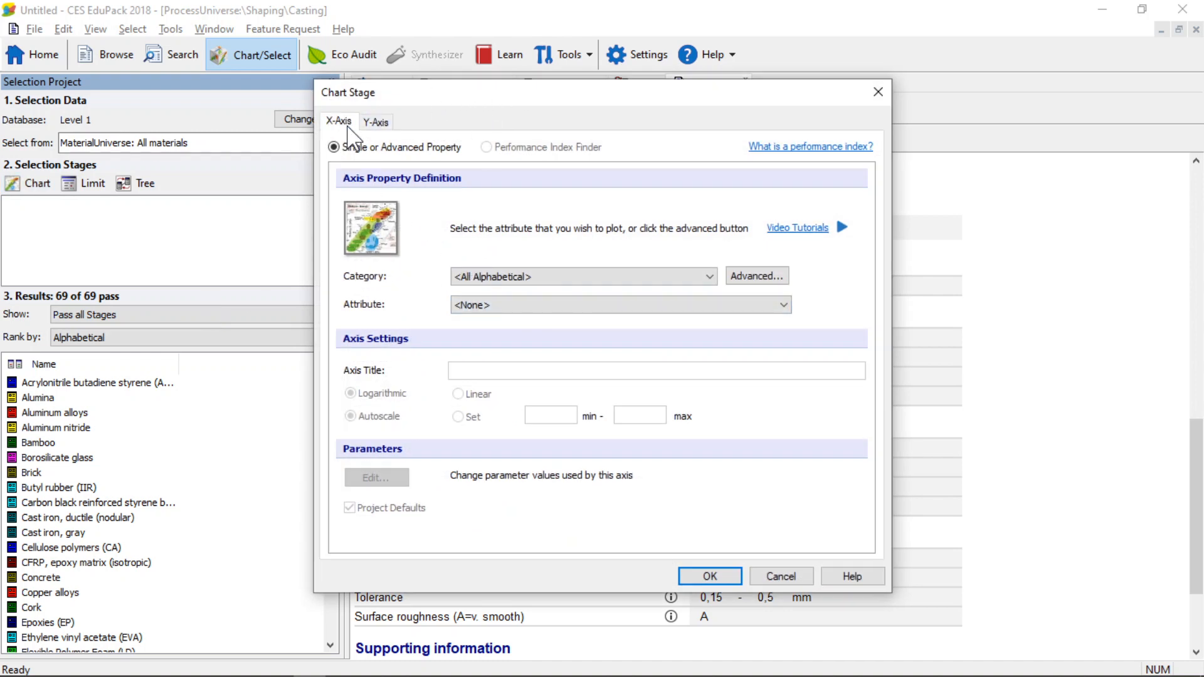
pyautogui.click(377, 123)
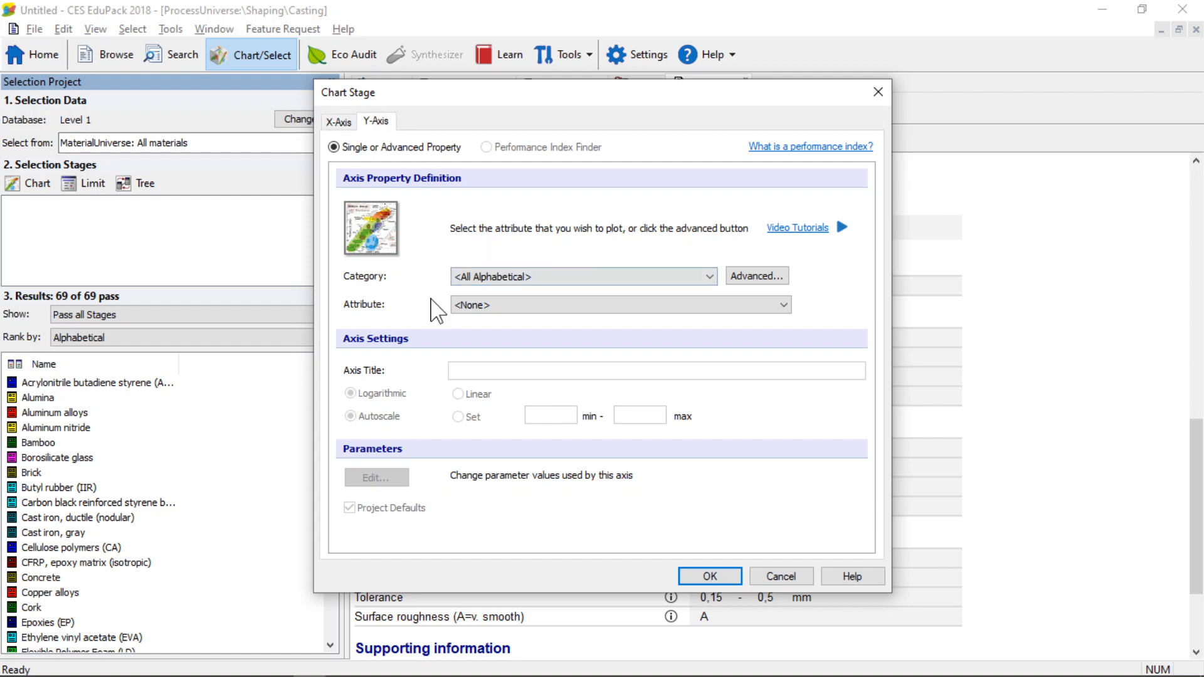
pyautogui.click(638, 305)
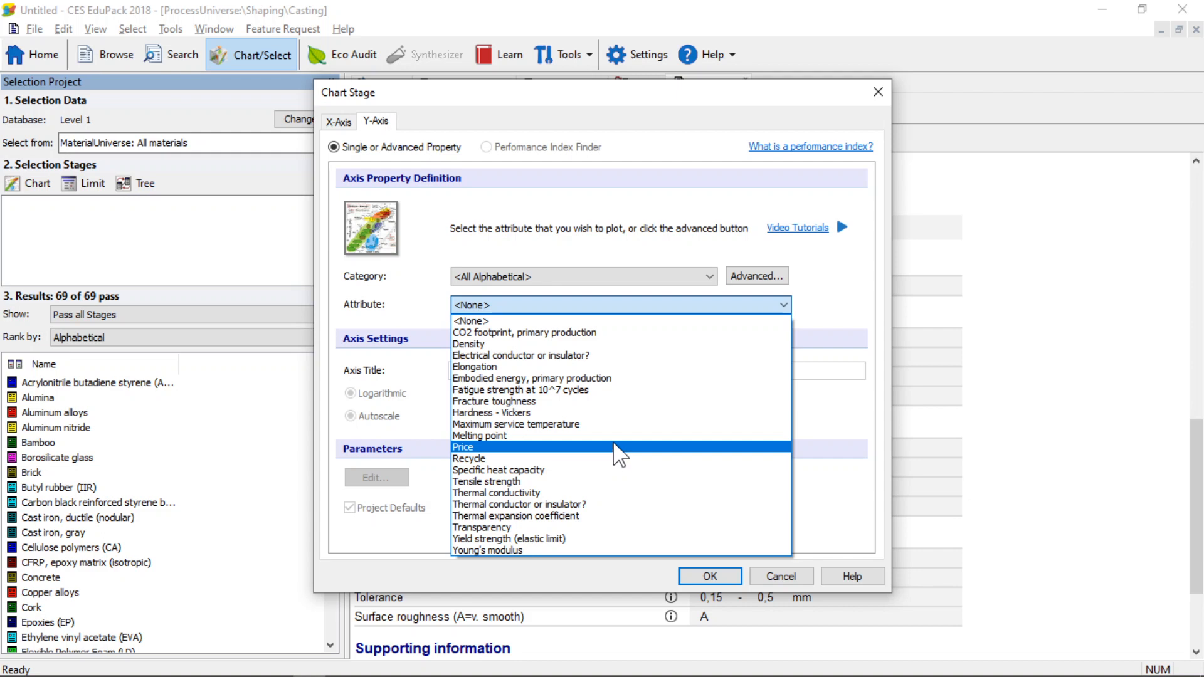
pyautogui.click(536, 550)
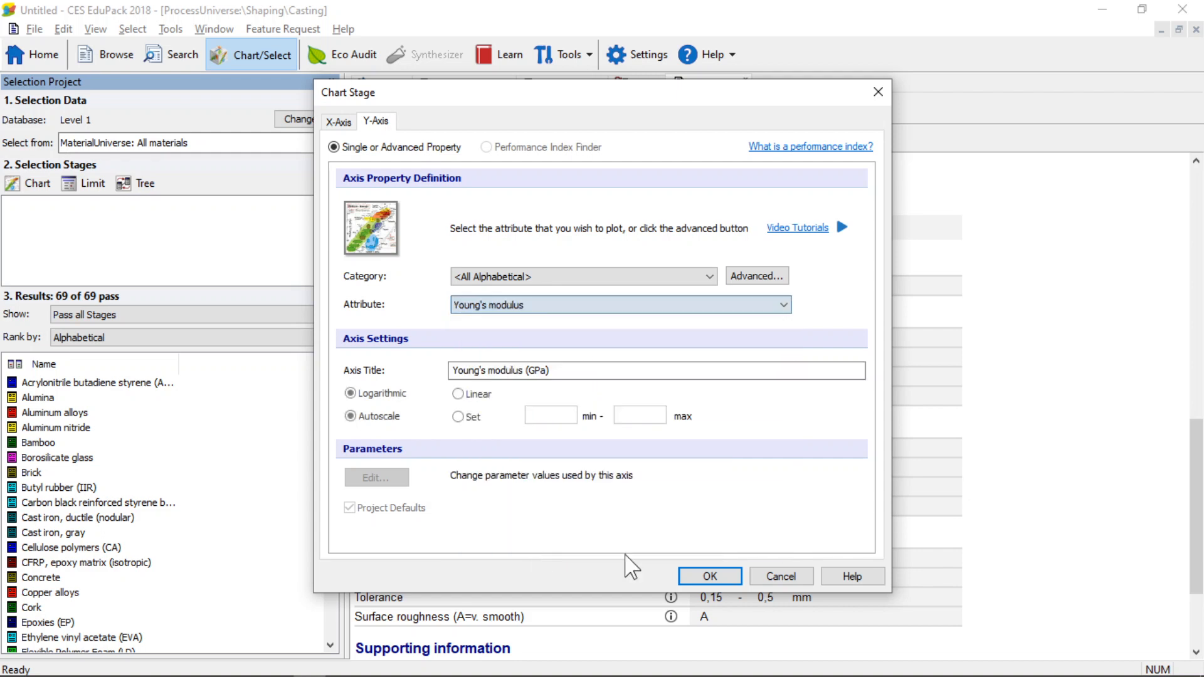
pyautogui.click(703, 579)
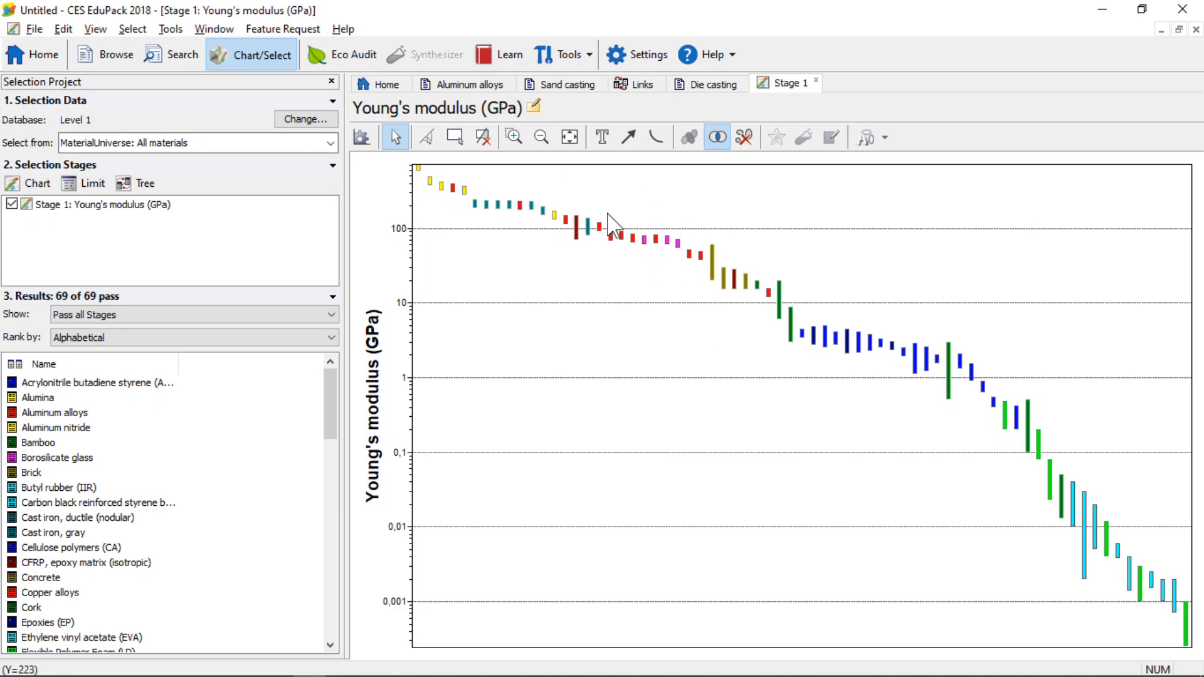
# - Label the Zinc alloys and Tungsten alloys bars on the Young's modulus chart, placing each label clear of the bars
pyautogui.click(613, 238)
pyautogui.moveTo(616, 237); pyautogui.dragTo(653, 195)
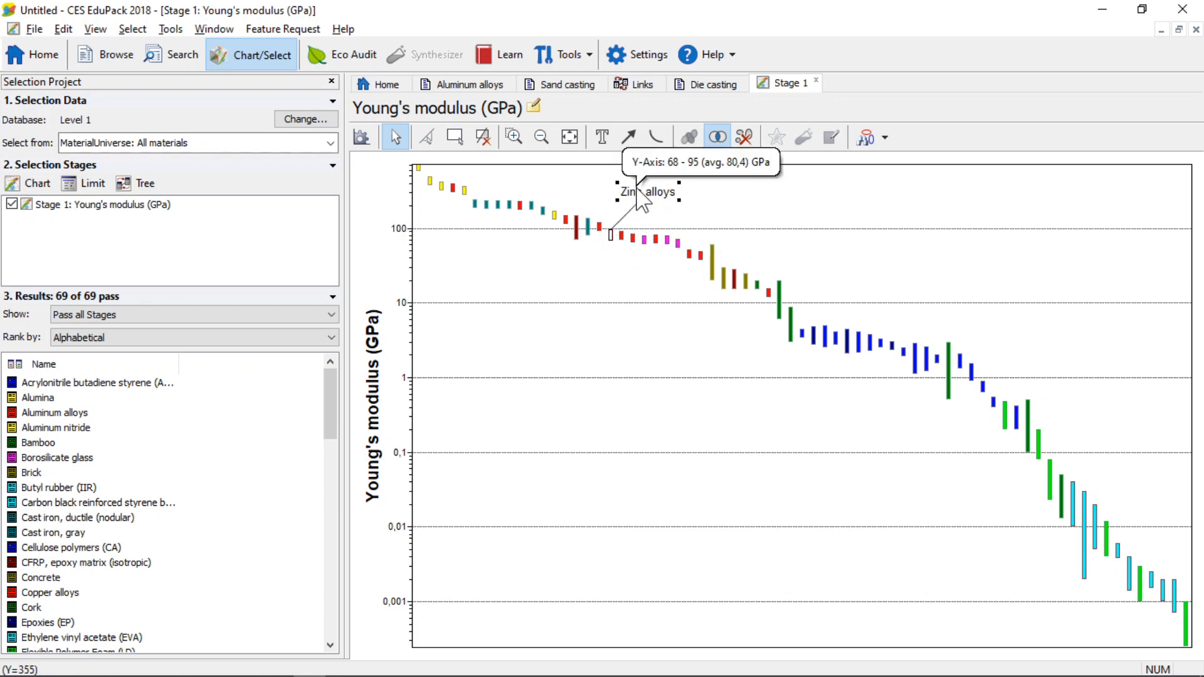
pyautogui.click(454, 188)
pyautogui.moveTo(456, 187); pyautogui.dragTo(472, 259)
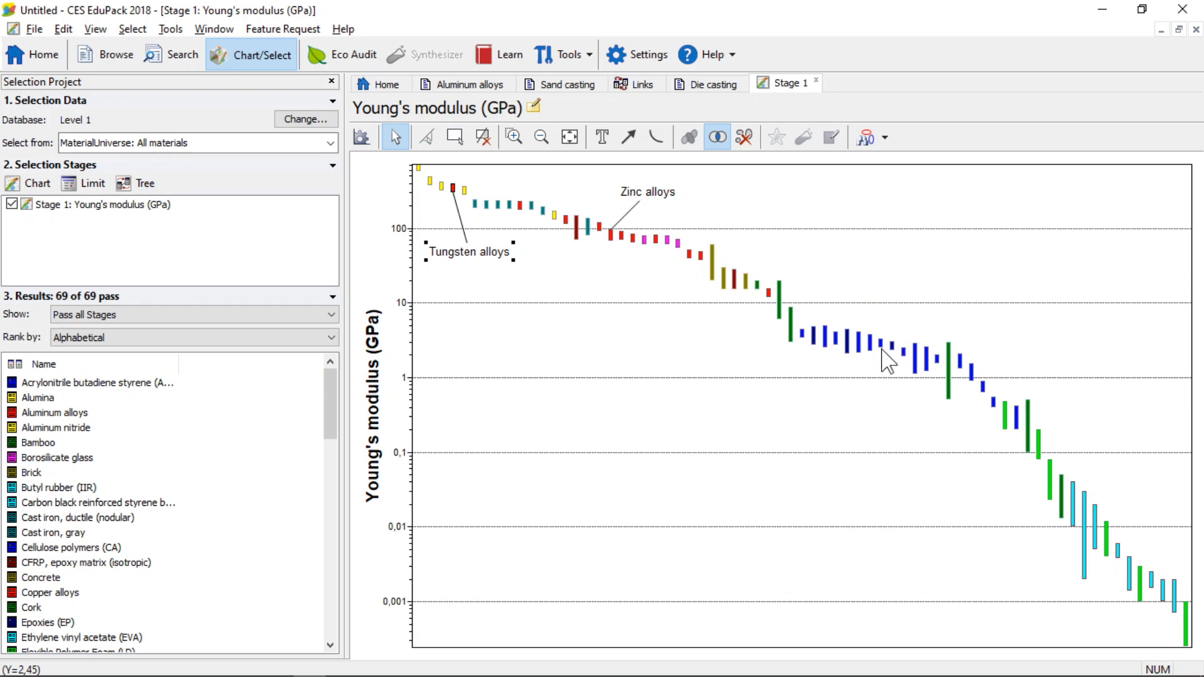
# - Label the Polymethyl methacrylate (Acrylic, PMMA) and Wood, typical across grain bars, placing both labels above their bars
pyautogui.click(880, 349)
pyautogui.moveTo(881, 349); pyautogui.dragTo(886, 268)
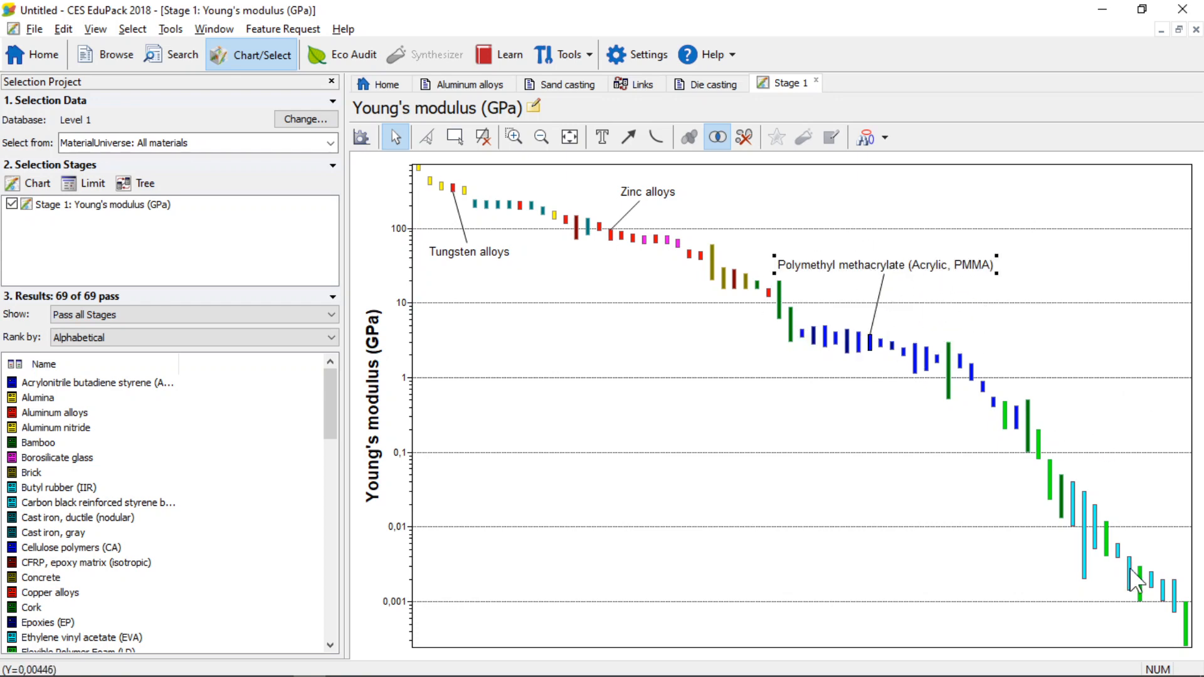
pyautogui.moveTo(947, 391)
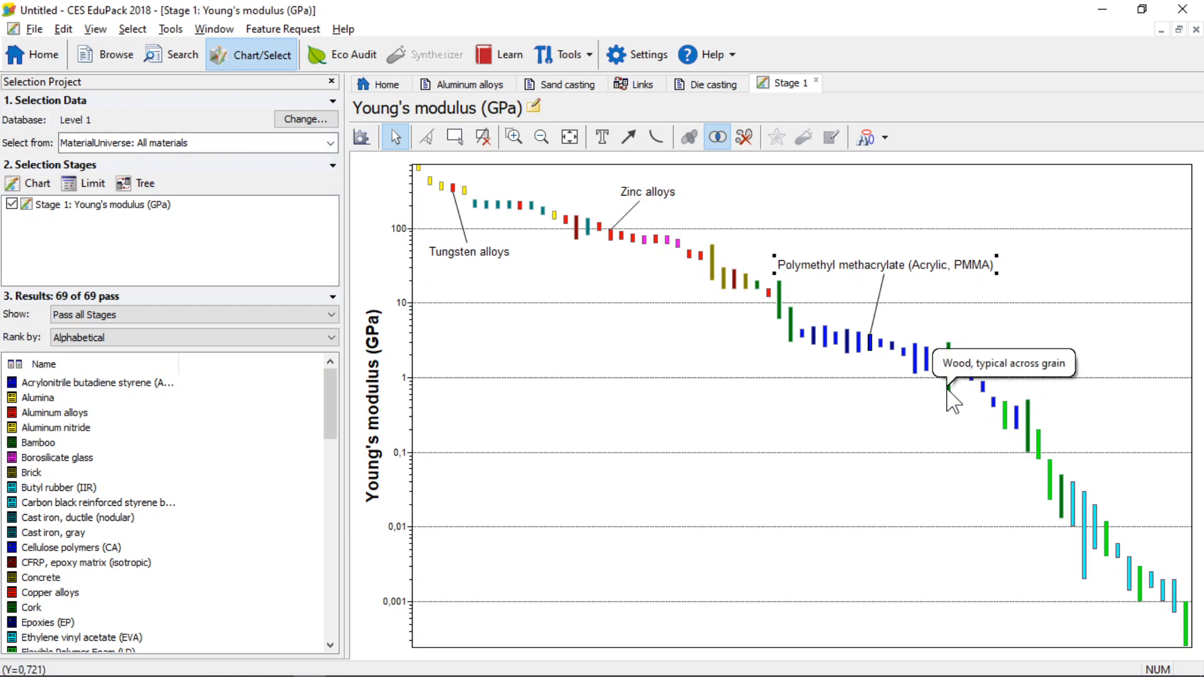
pyautogui.moveTo(947, 393); pyautogui.dragTo(1006, 329)
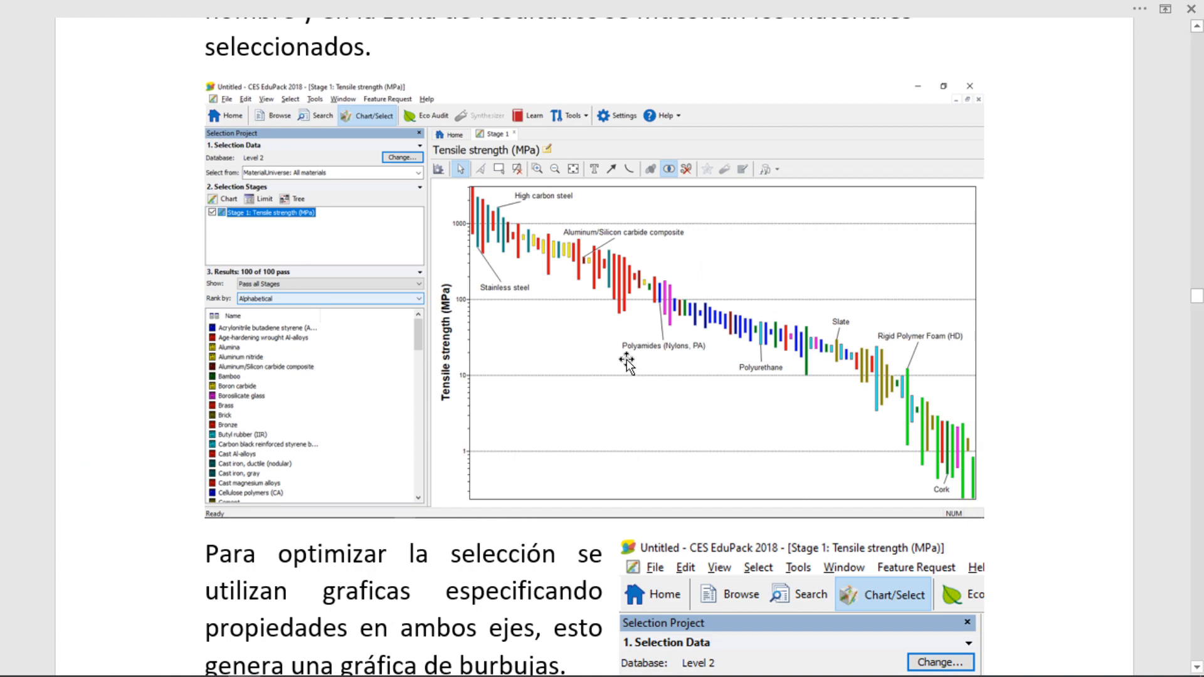
# - Read the Word guide's passage on two-property bubble charts and open the X-axis settings of the Young's modulus stage in CES EduPack
pyautogui.scroll(-7, 645, 501)
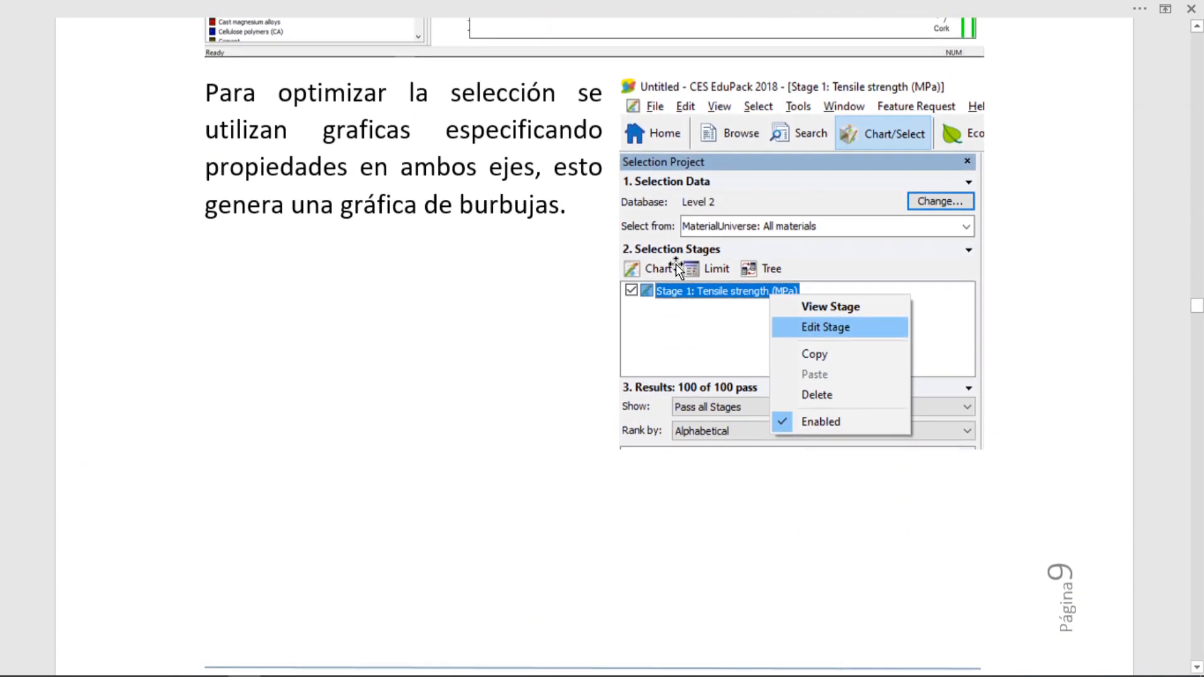
pyautogui.scroll(-13, 756, 575)
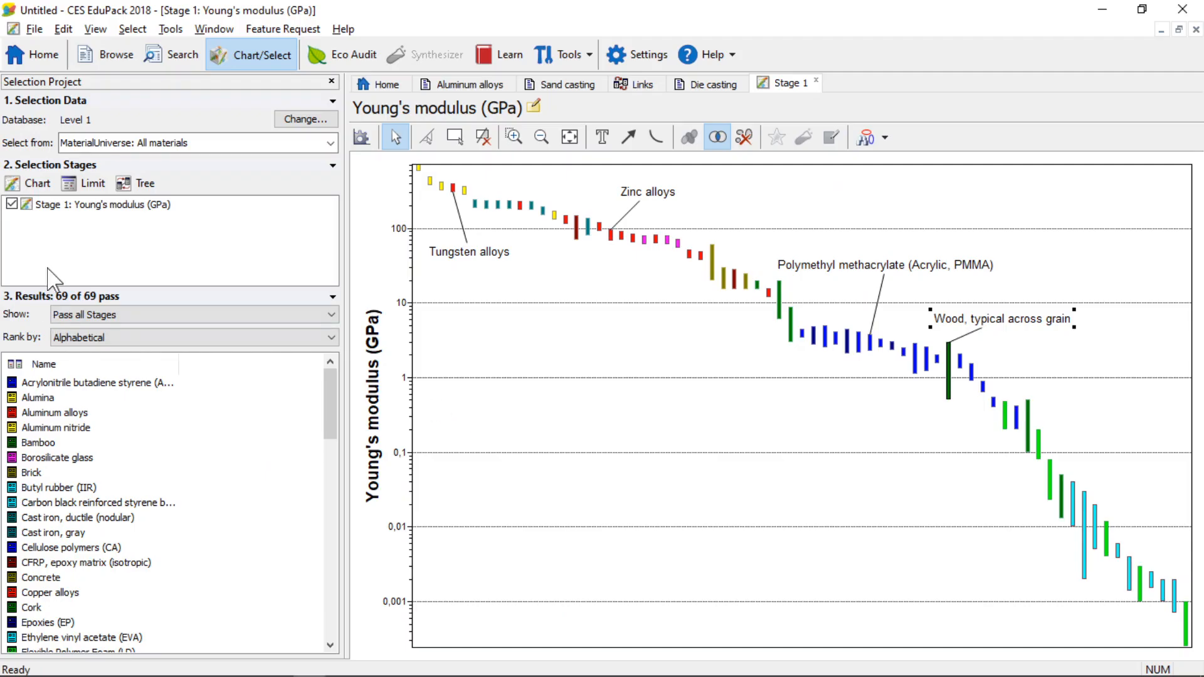
pyautogui.click(41, 207)
pyautogui.rightClick(113, 262)
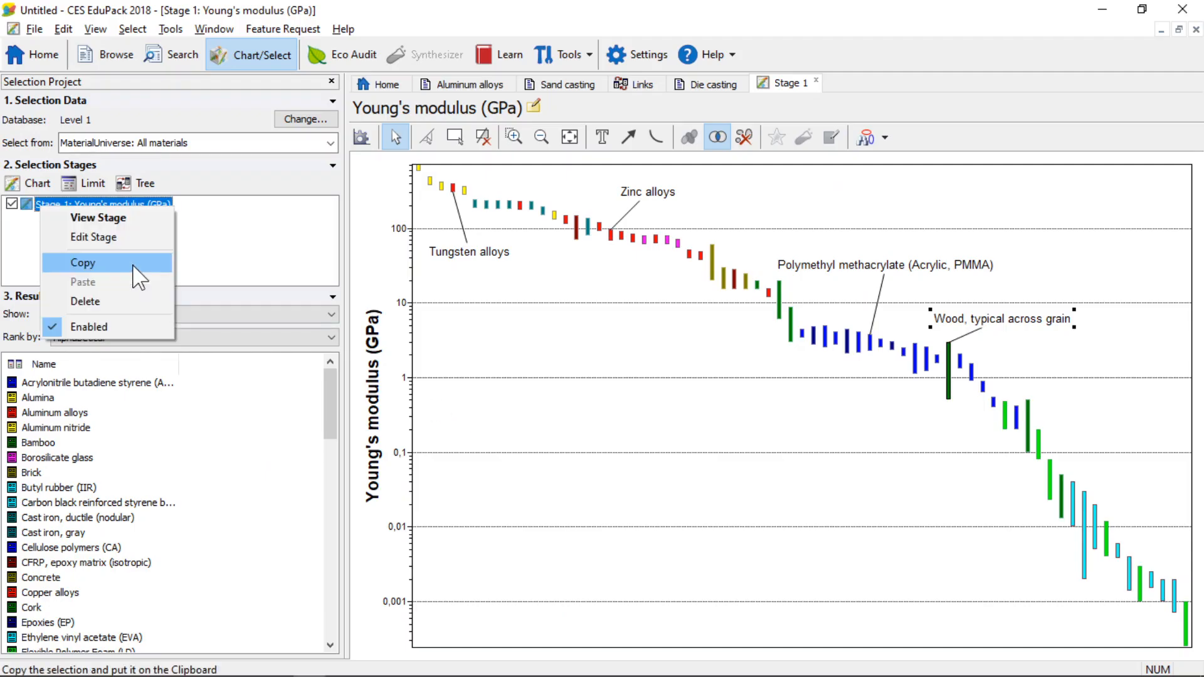
pyautogui.click(104, 239)
pyautogui.click(413, 124)
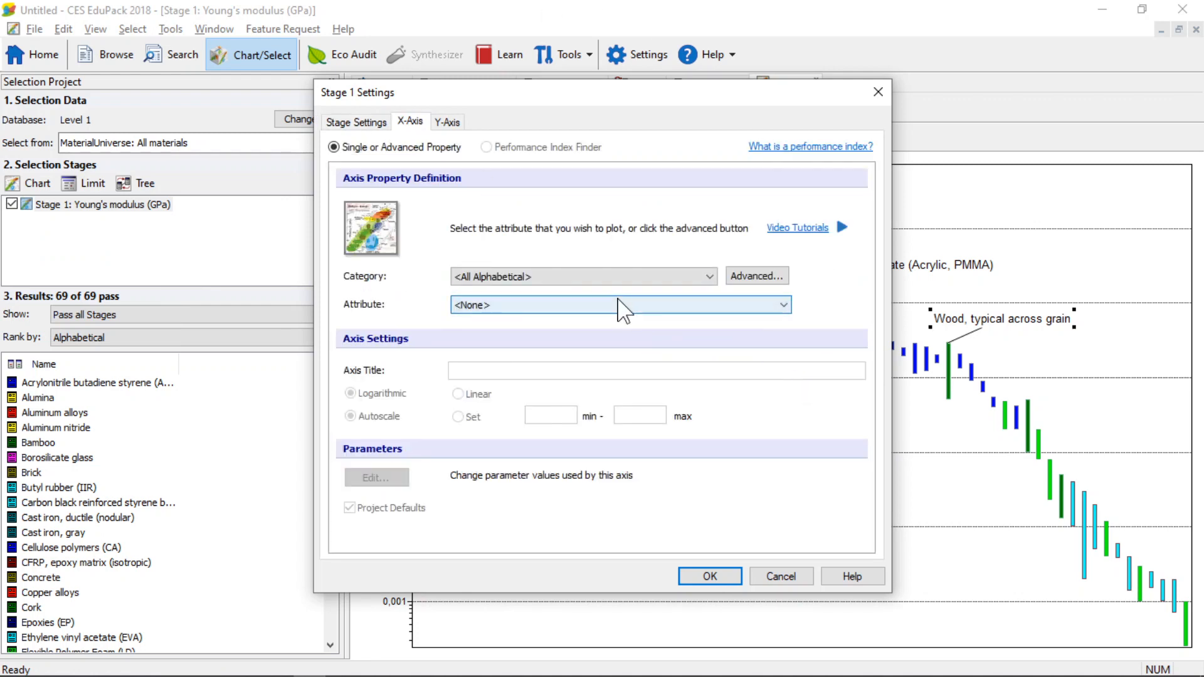
# - Set the X-axis attribute to Density within the All Alphabetical category and apply it to produce a Young's modulus vs. Density bubble chart
pyautogui.click(648, 282)
pyautogui.click(649, 282)
pyautogui.click(648, 282)
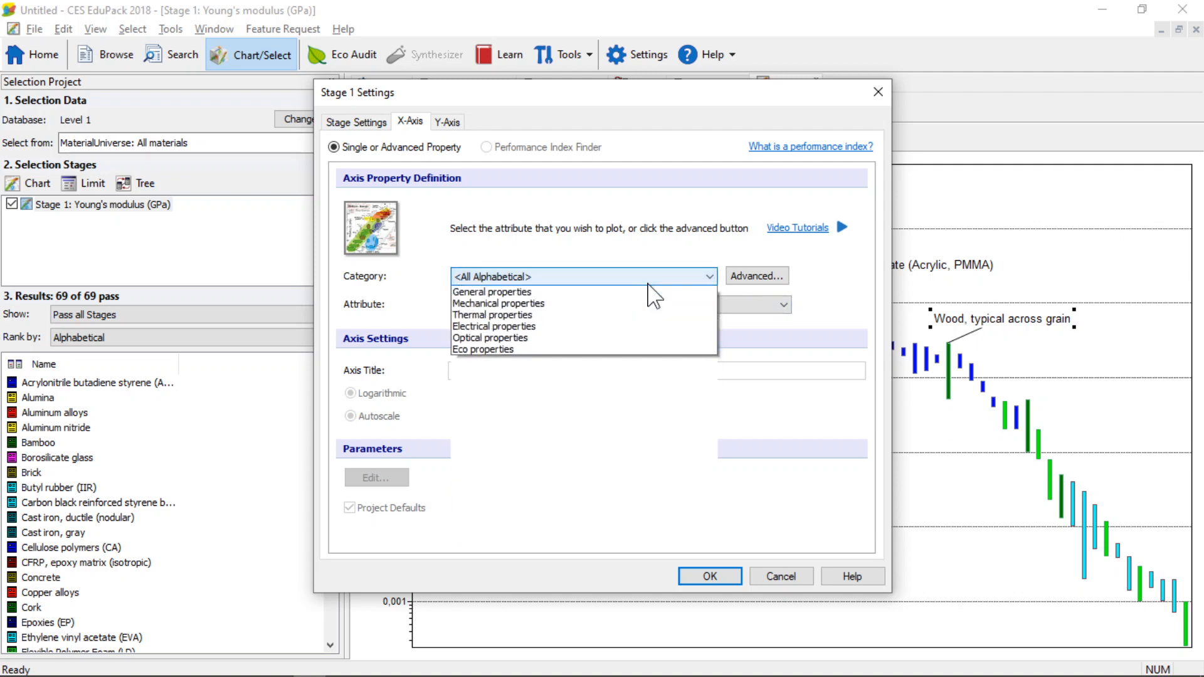
pyautogui.click(648, 284)
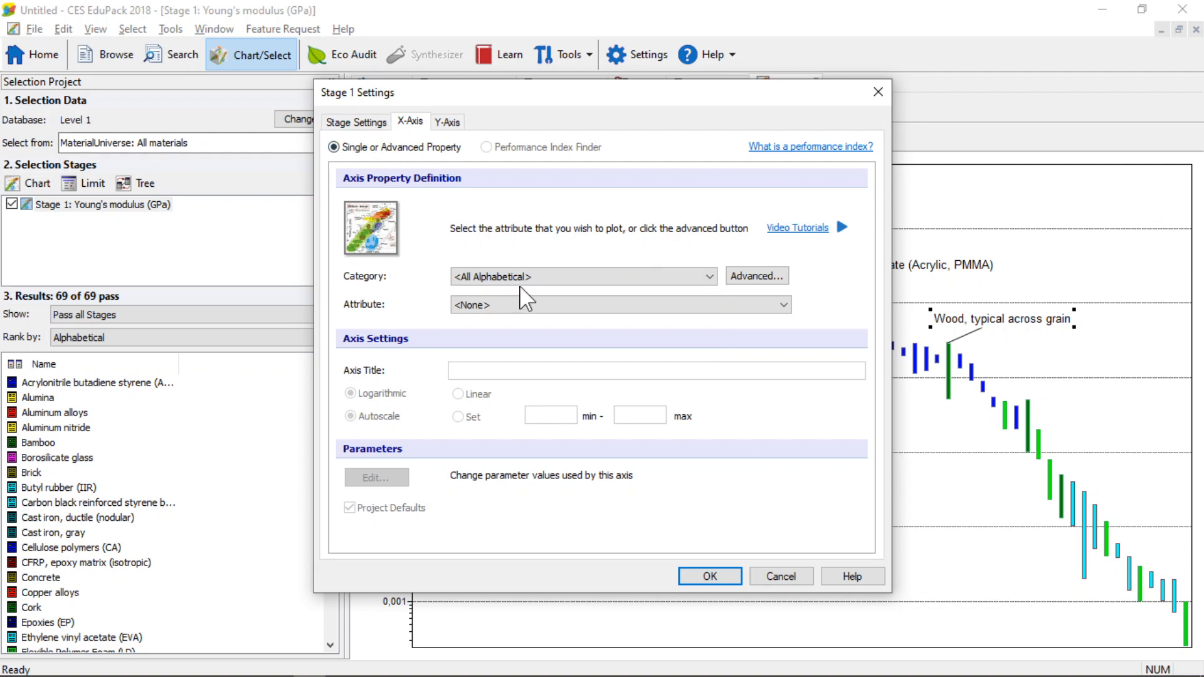
pyautogui.click(536, 306)
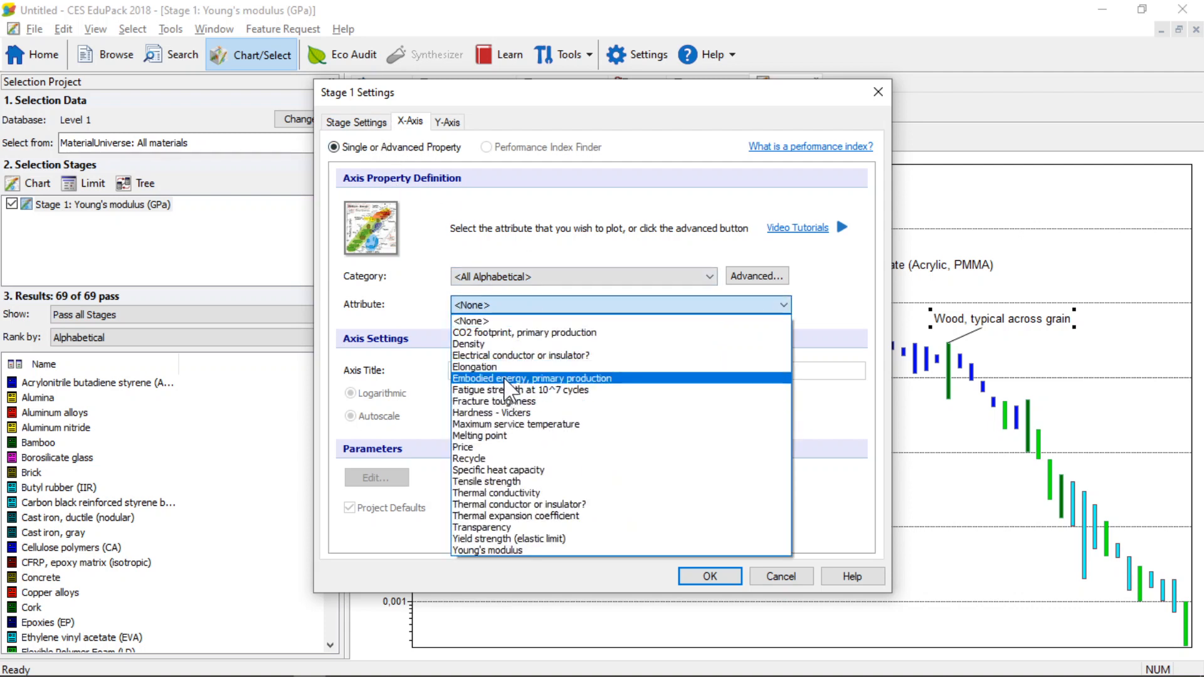
pyautogui.click(522, 345)
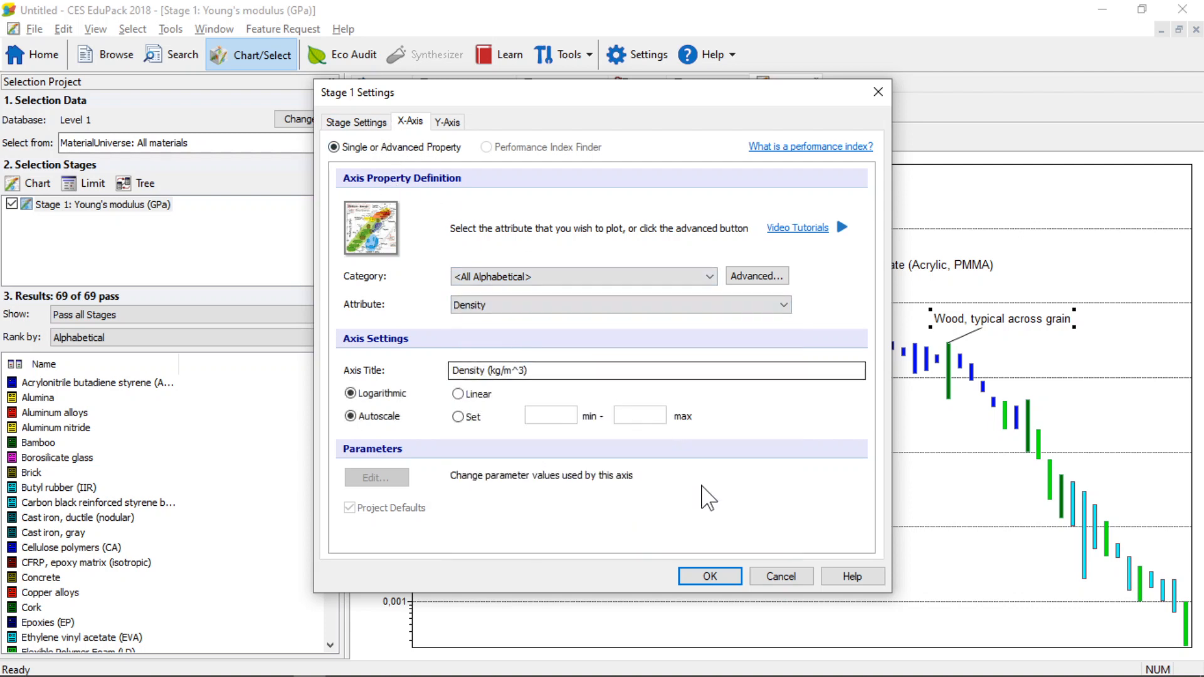
pyautogui.click(530, 278)
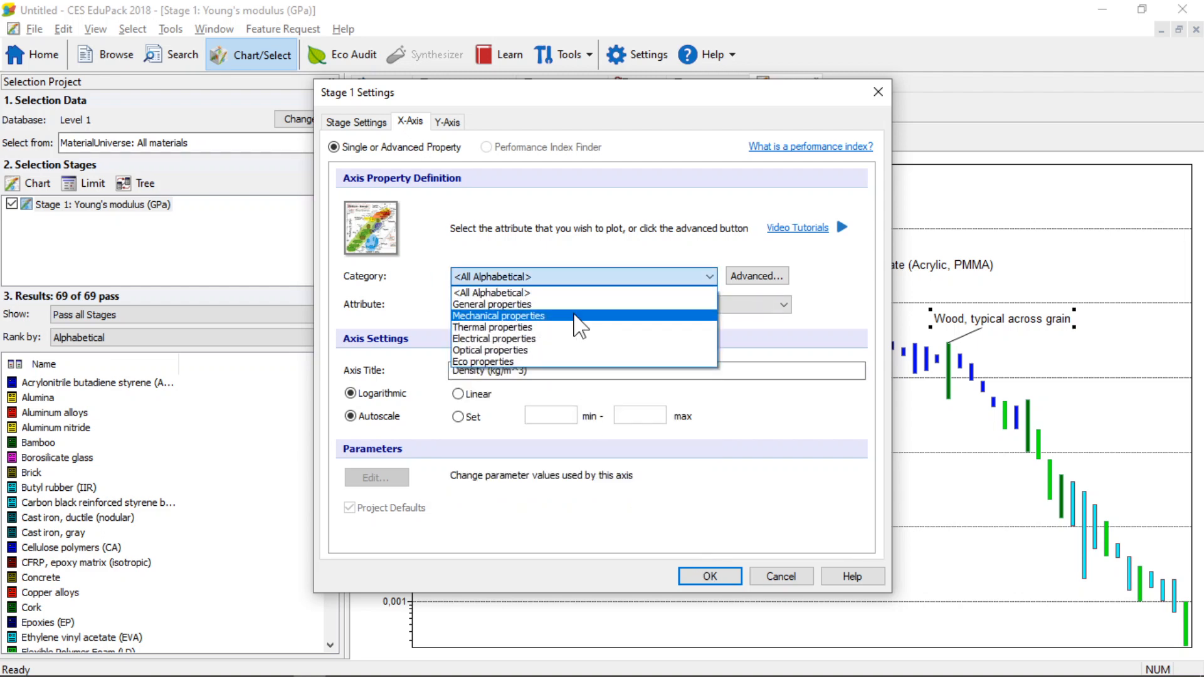
pyautogui.click(786, 305)
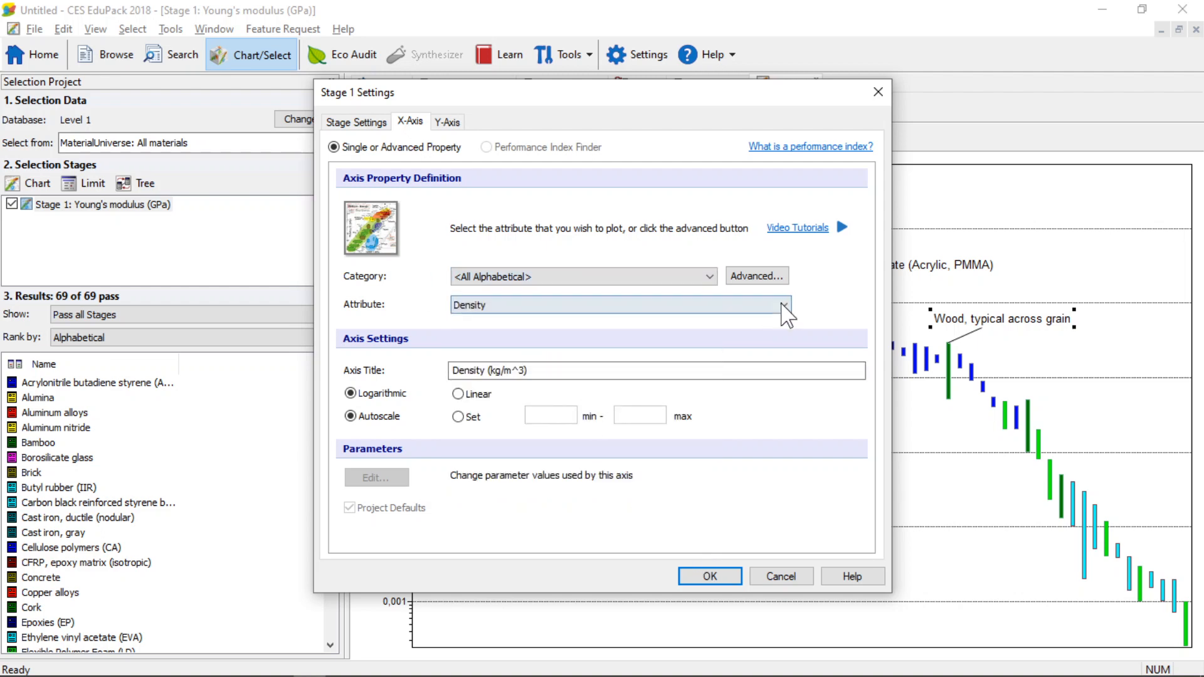
pyautogui.click(786, 305)
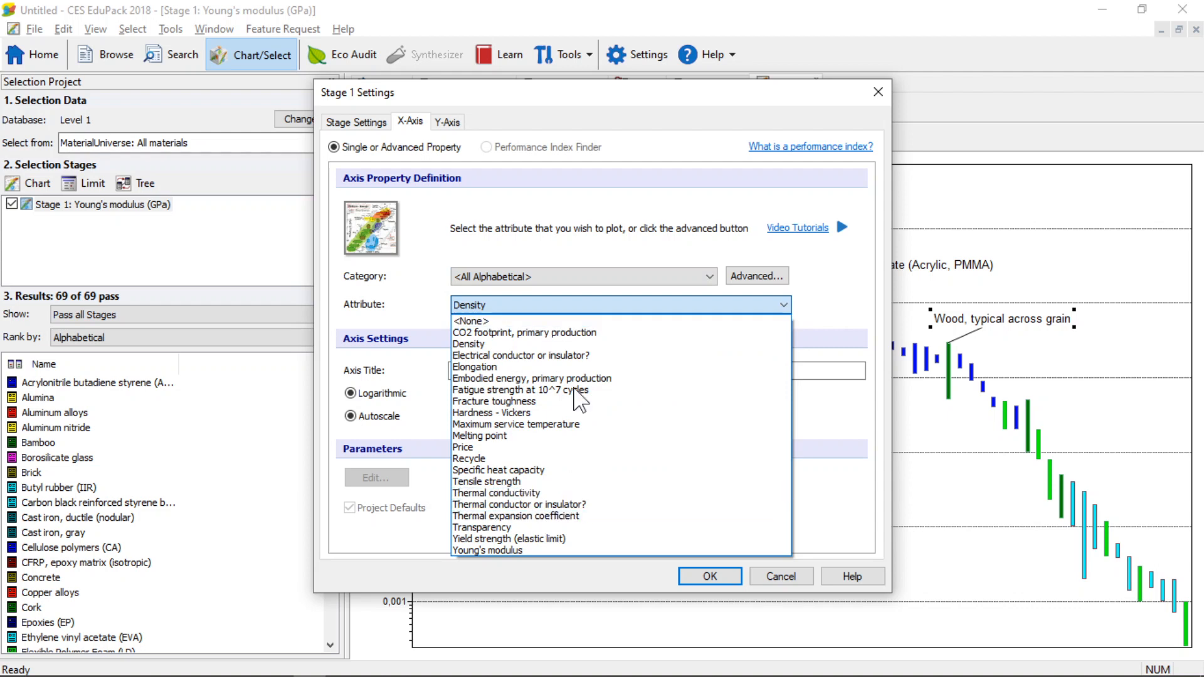
pyautogui.click(503, 345)
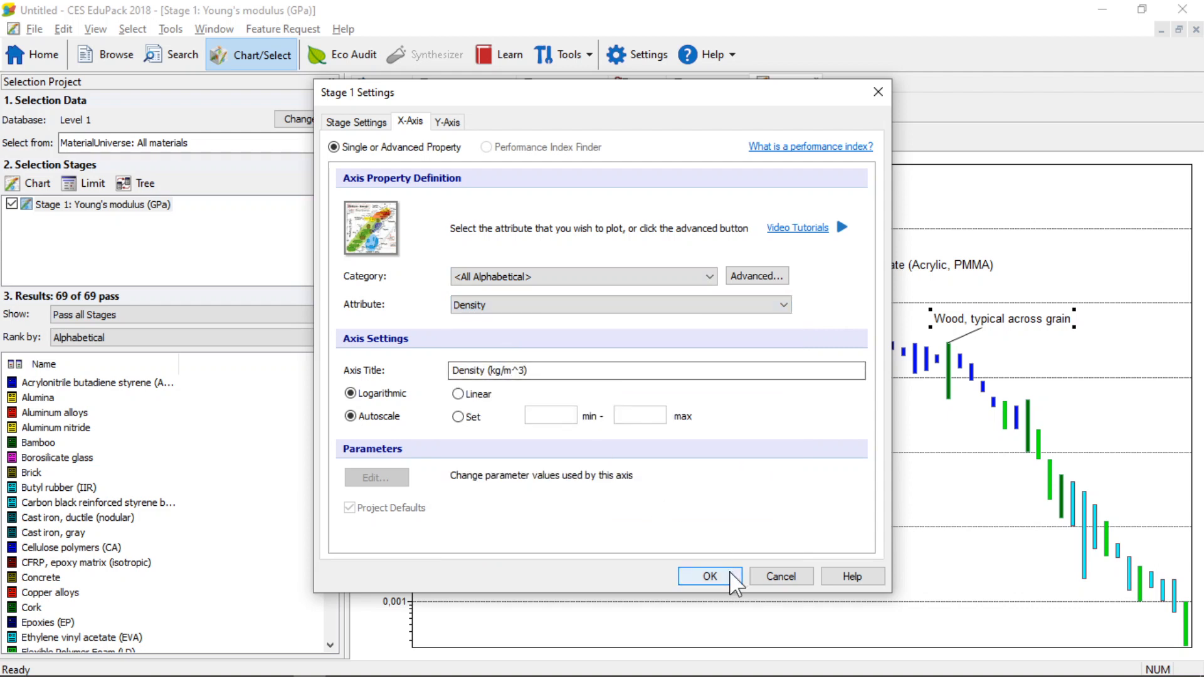
pyautogui.click(704, 577)
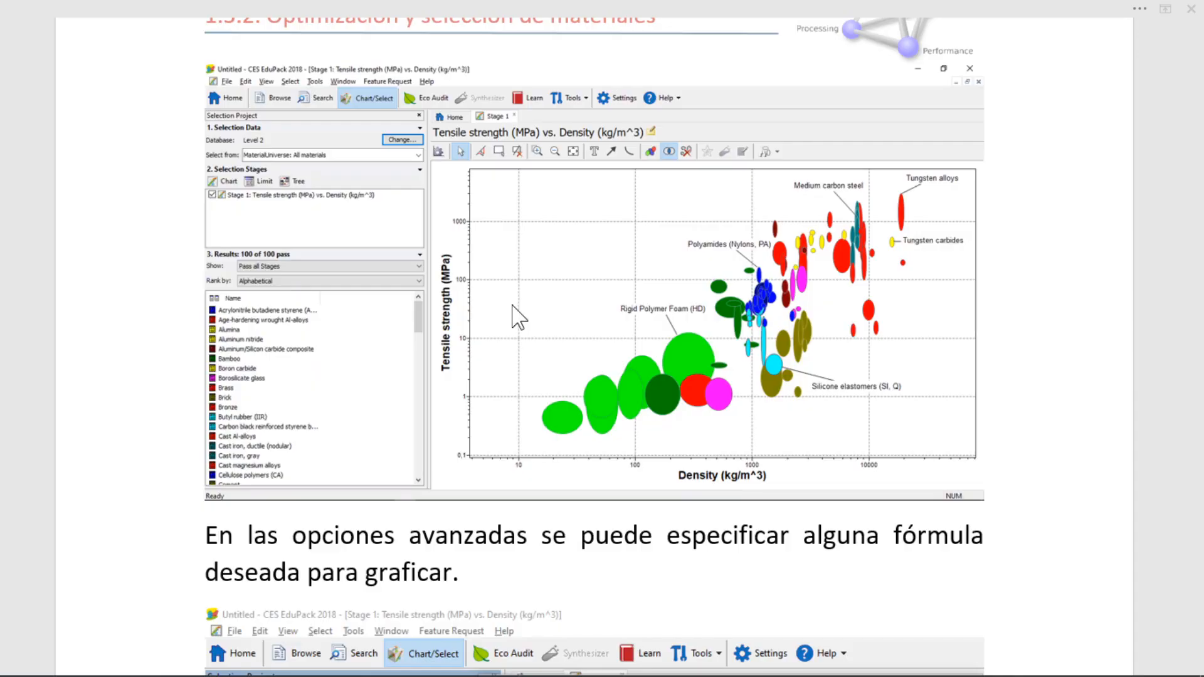
# - Check the Word guide's section on advanced axis formulas and delete the Young's modulus vs. Density stage in CES EduPack
pyautogui.scroll(-6, 594, 345)
pyautogui.scroll(-5, 645, 408)
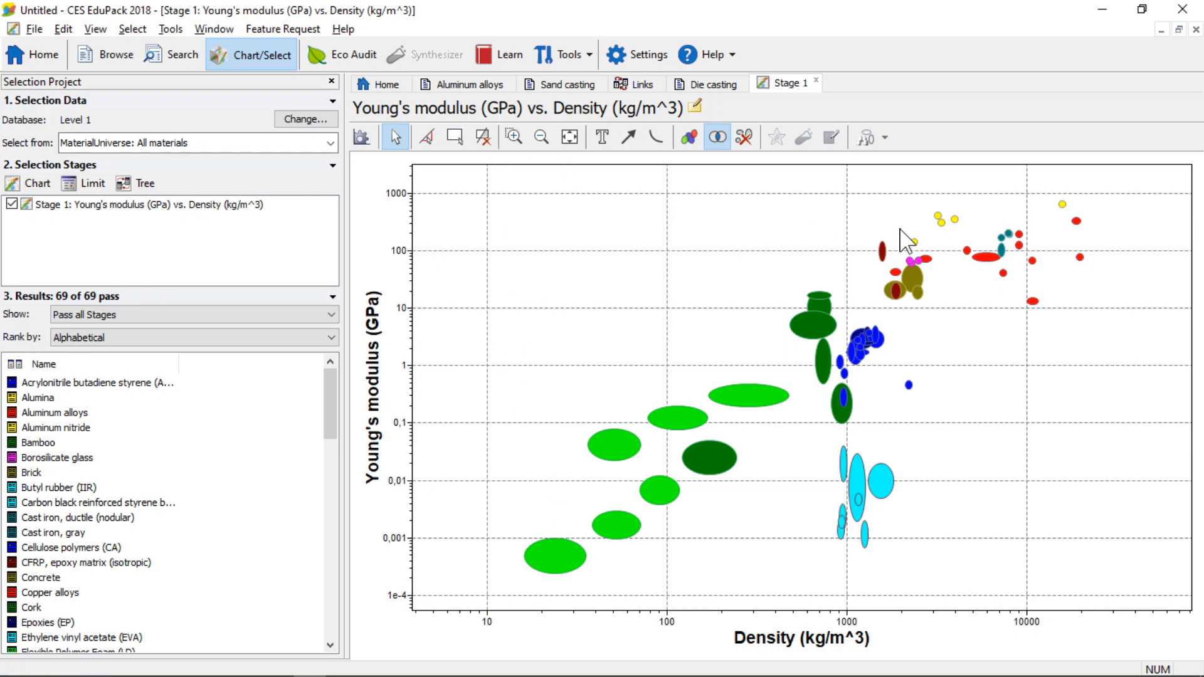
pyautogui.click(63, 205)
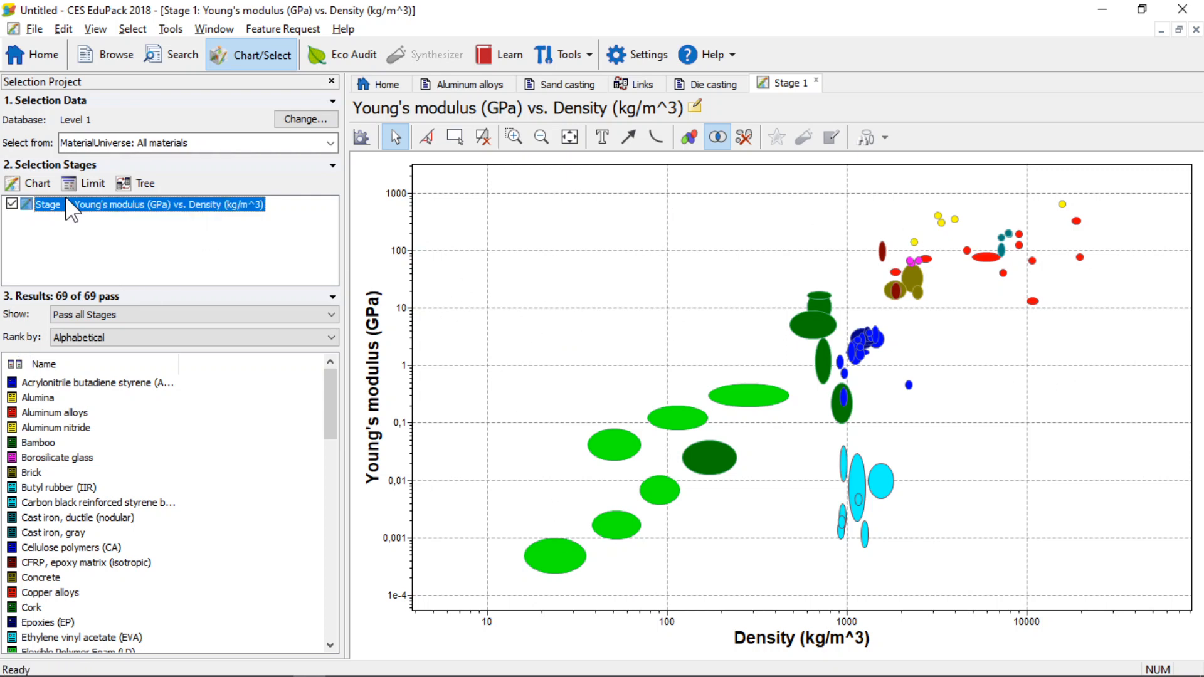
pyautogui.rightClick(66, 204)
pyautogui.click(111, 293)
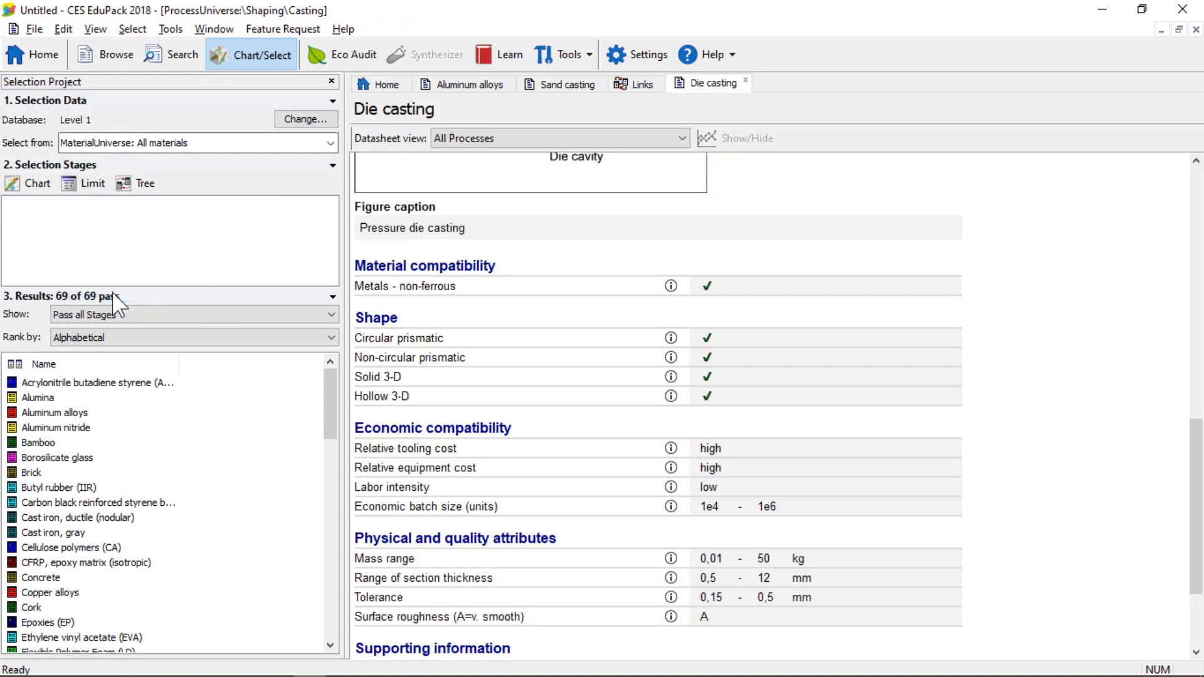
# - Create a chart stage whose Y-axis plots the advanced expression [Young's modulus] / [Density], with no attribute on the X-axis
pyautogui.click(31, 184)
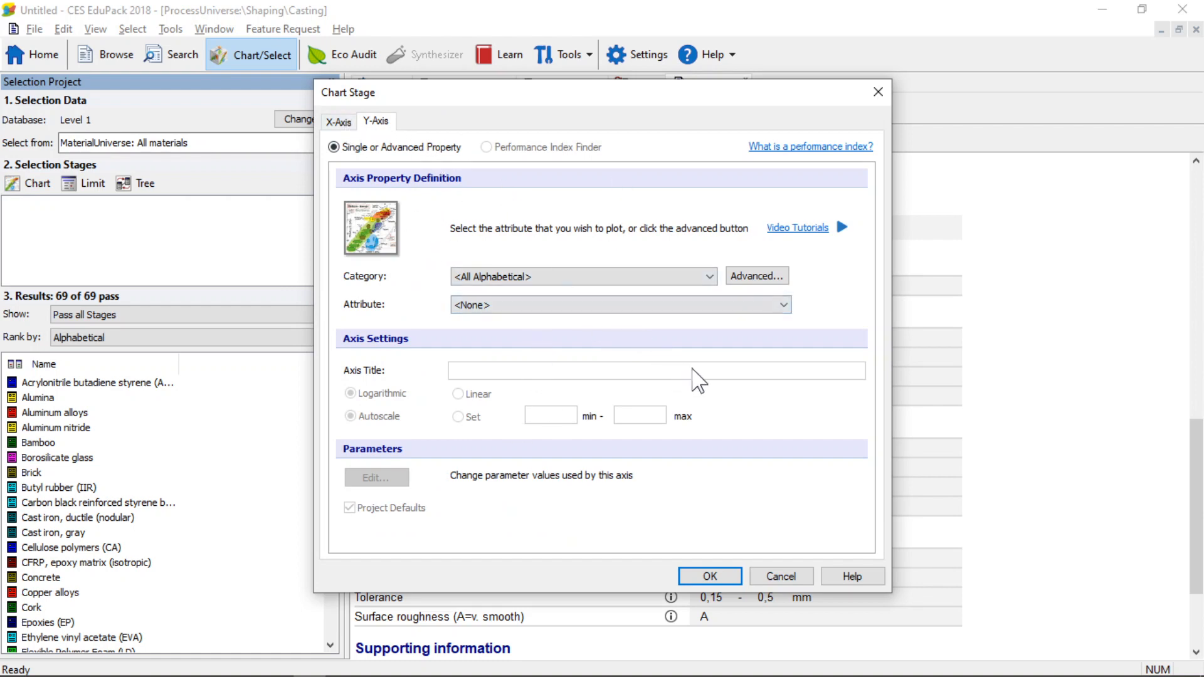
pyautogui.click(779, 281)
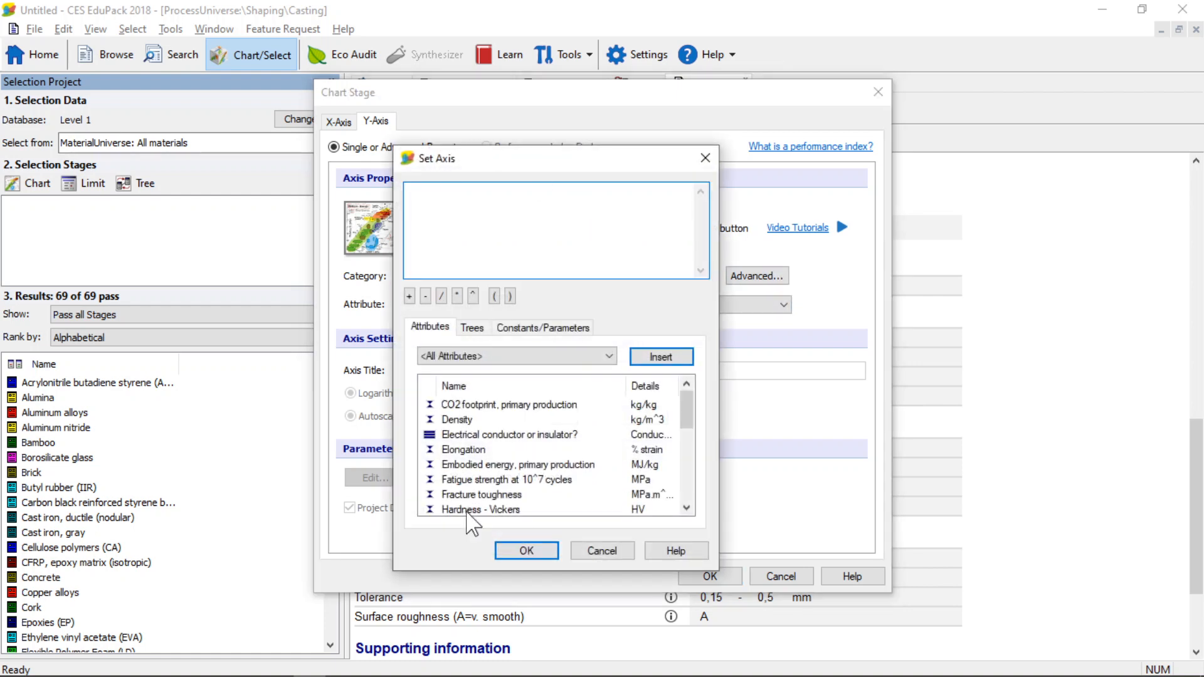
pyautogui.moveTo(686, 397); pyautogui.dragTo(701, 504)
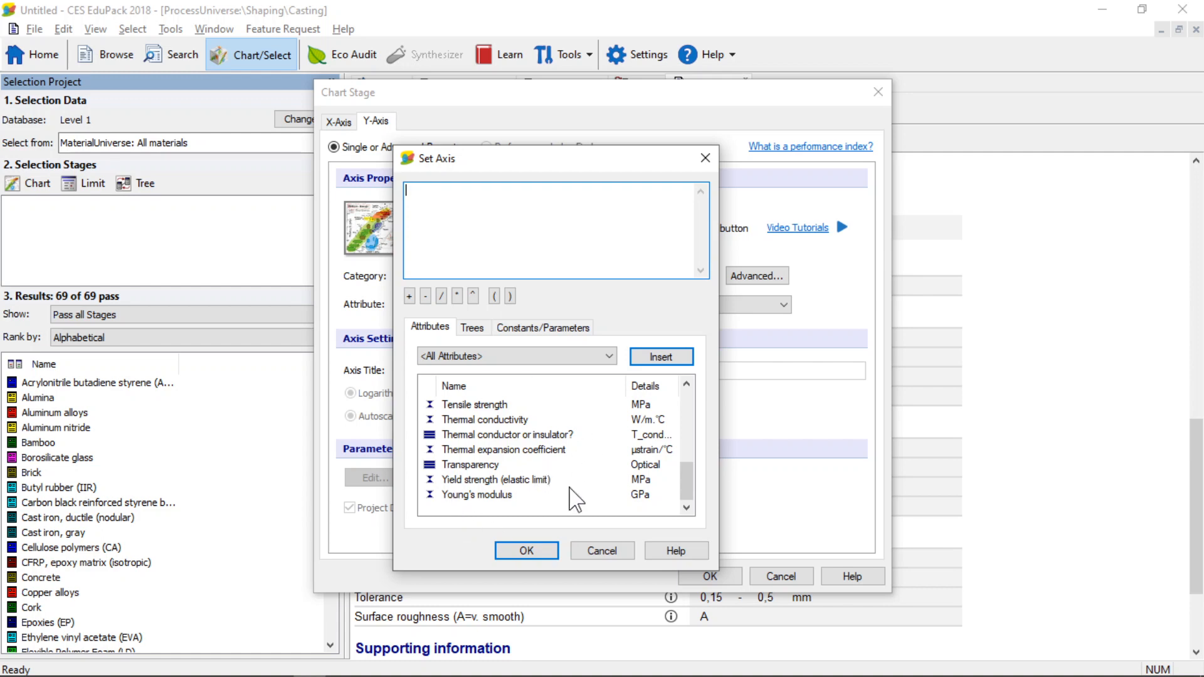
pyautogui.click(472, 494)
pyautogui.doubleClick(472, 494)
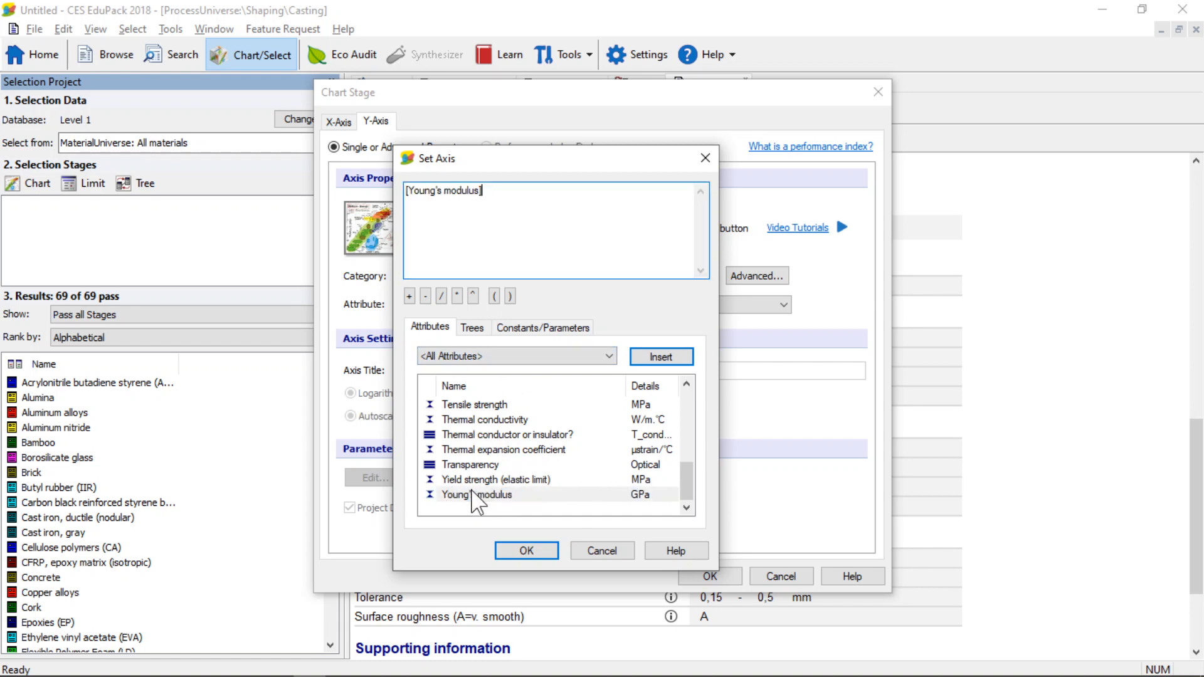
pyautogui.click(441, 297)
pyautogui.moveTo(690, 477); pyautogui.dragTo(690, 386)
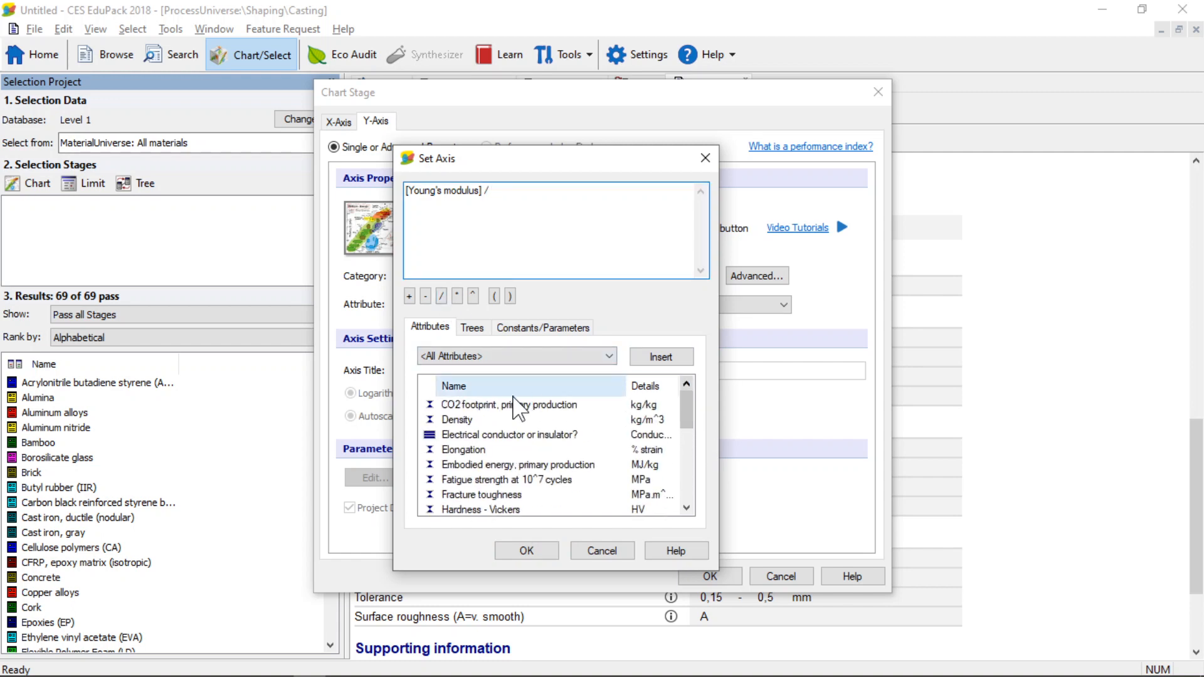
pyautogui.doubleClick(468, 419)
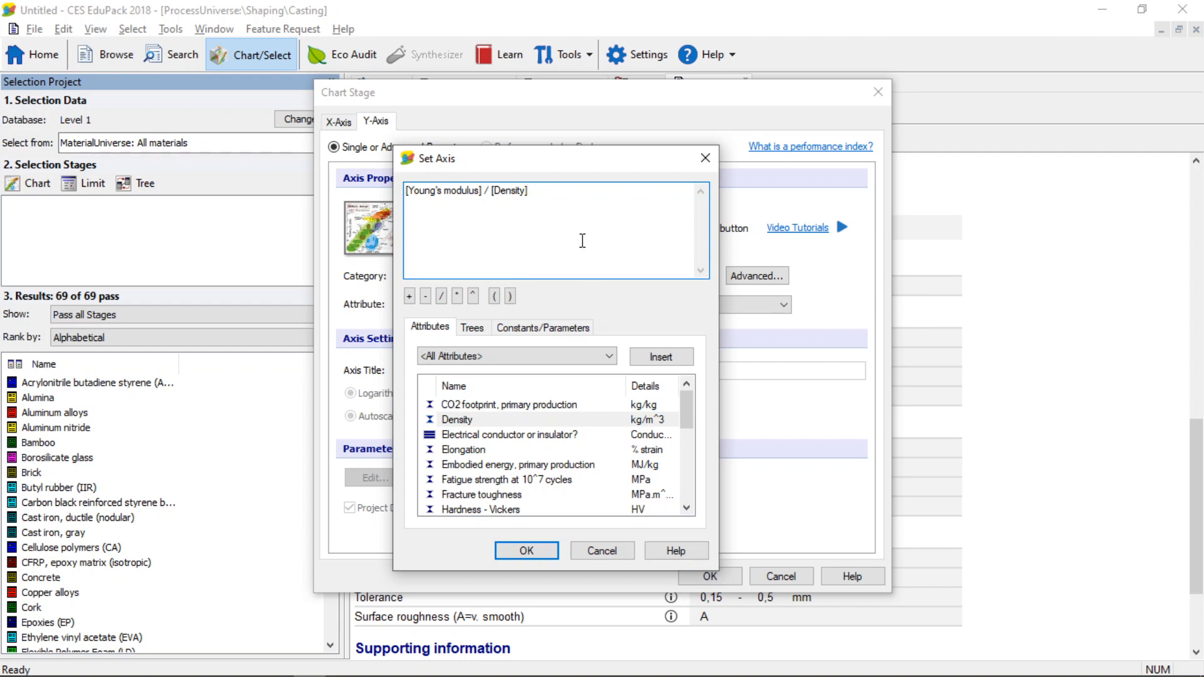
pyautogui.click(526, 551)
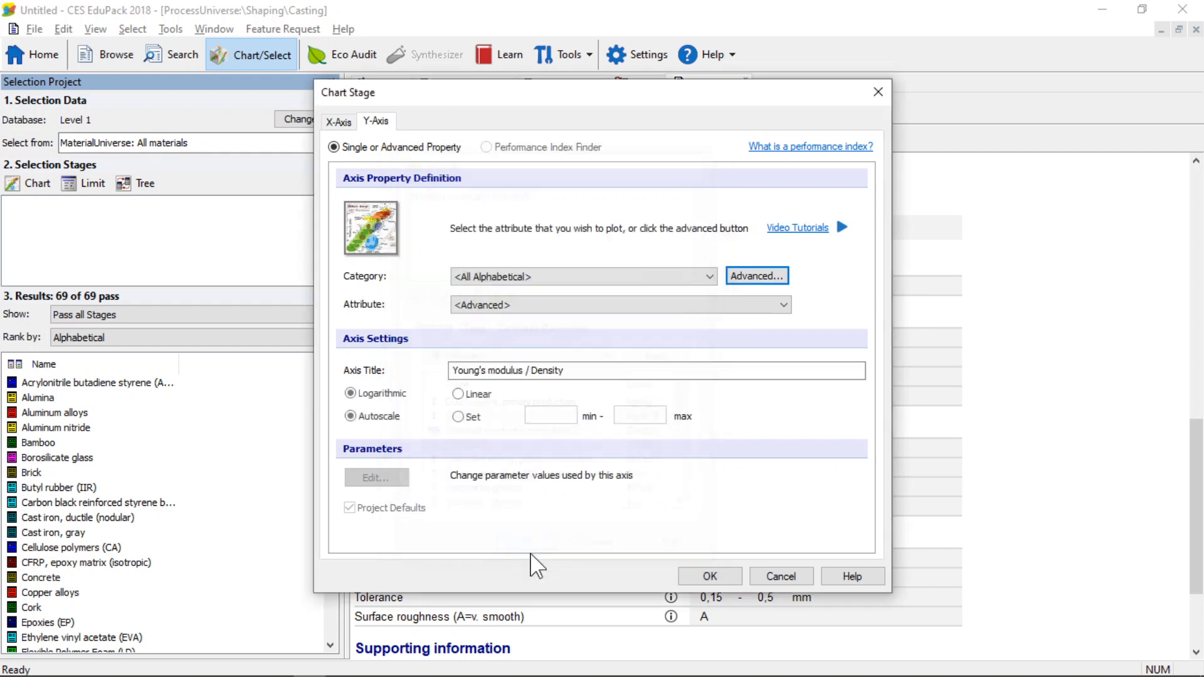
pyautogui.click(725, 578)
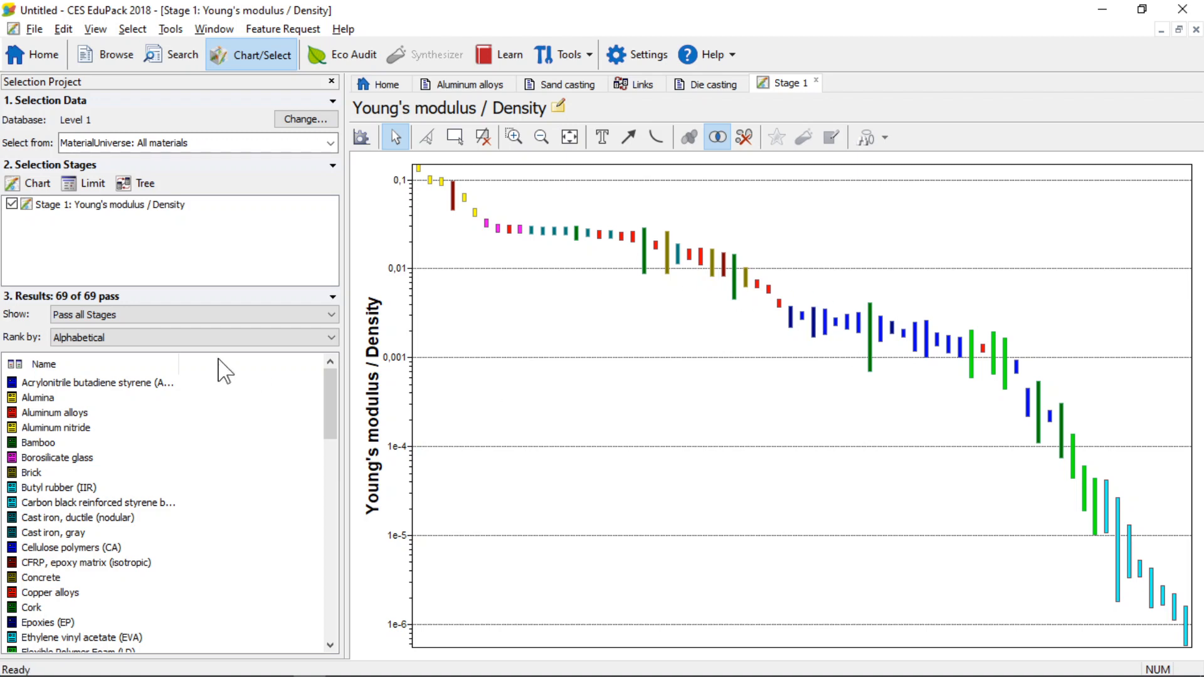
# - Set the stage's X-axis to an advanced definition grouping the MaterialUniverse tree folders Metals and alloys\Ferrous and Metals and alloys\Non-ferrous
pyautogui.rightClick(108, 207)
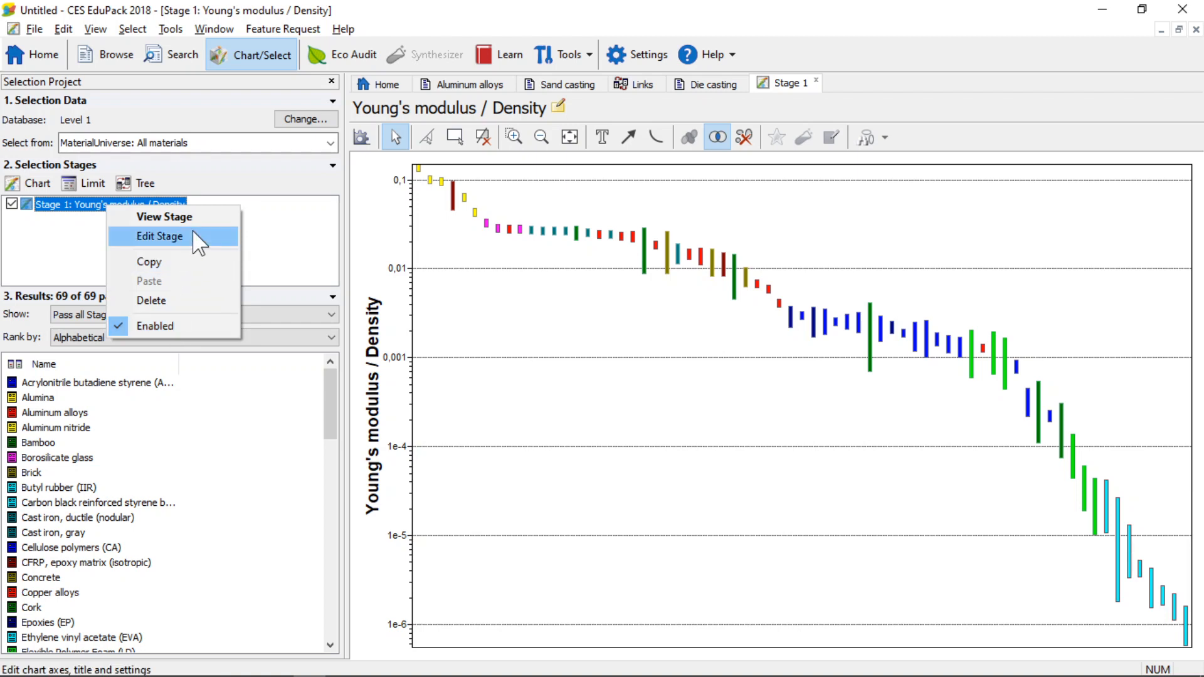
pyautogui.click(160, 236)
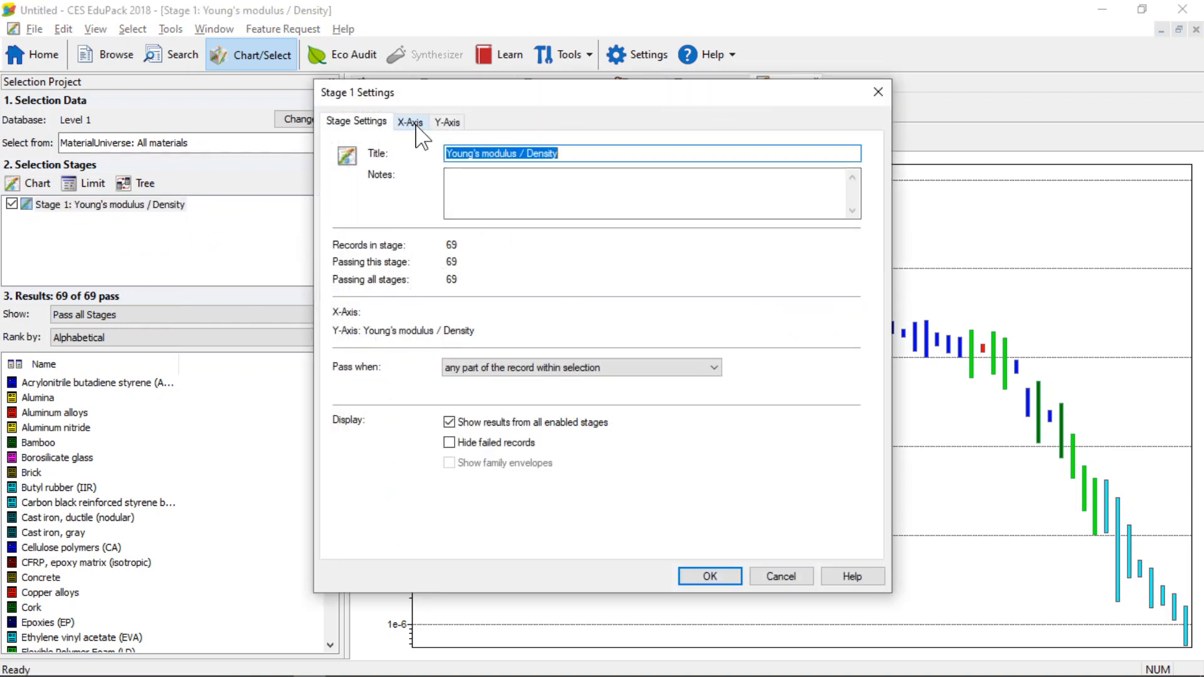
pyautogui.click(411, 123)
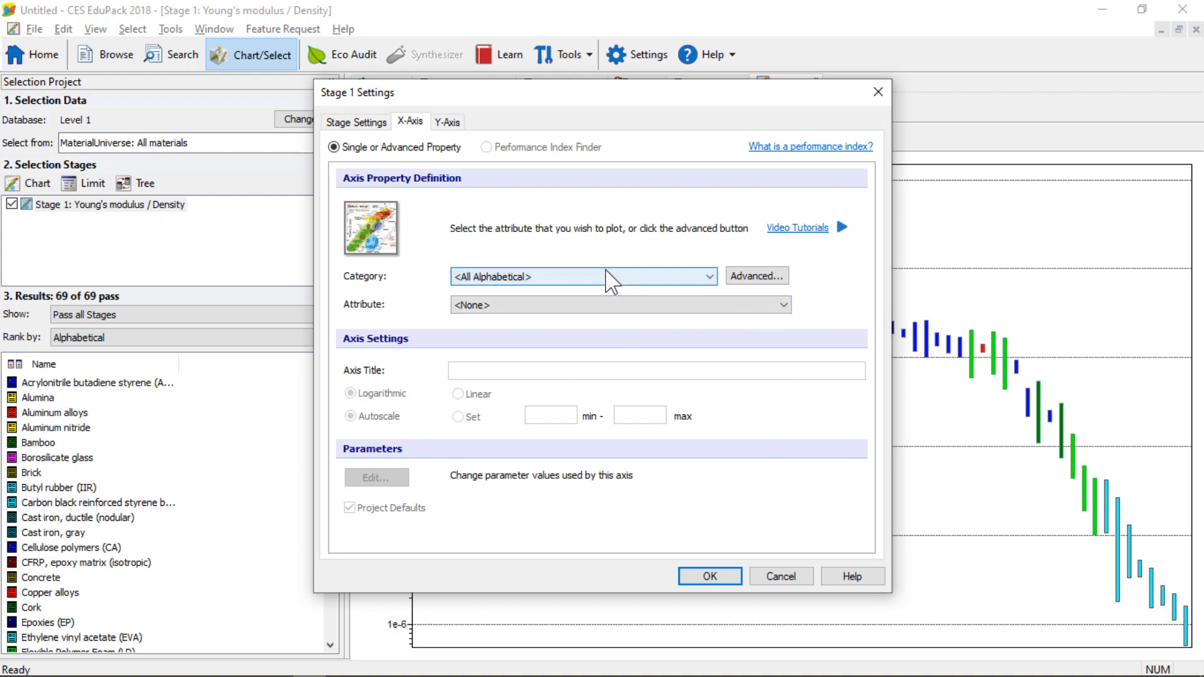
pyautogui.click(773, 276)
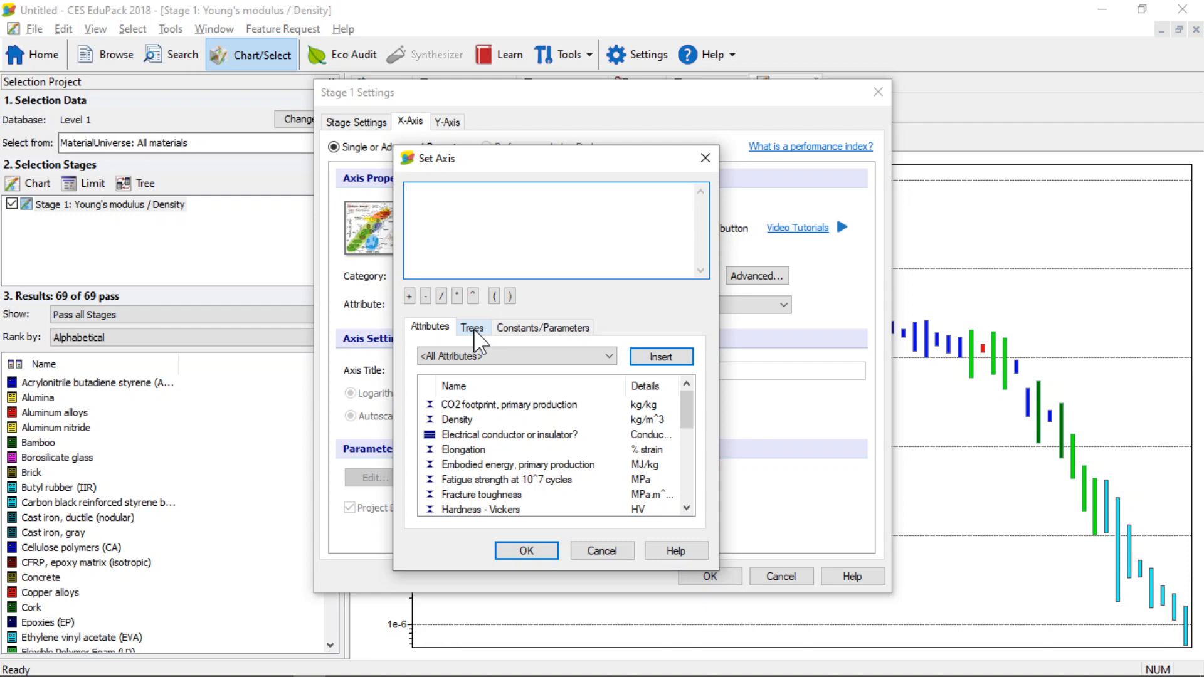
pyautogui.click(472, 329)
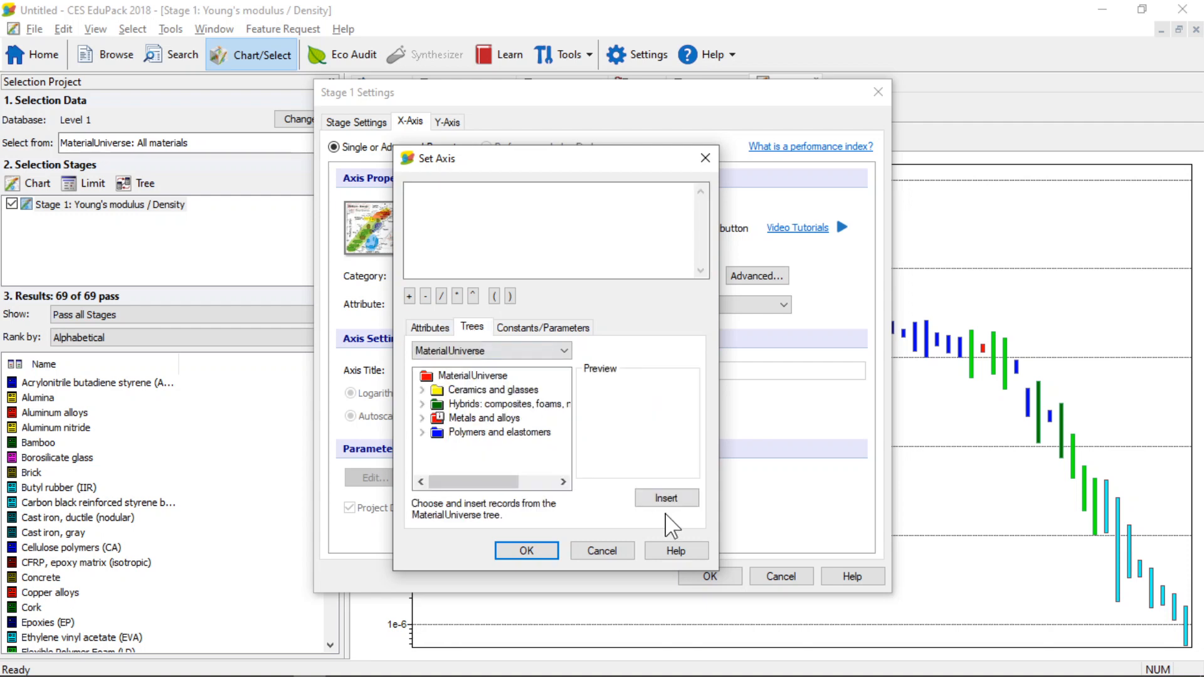
pyautogui.click(463, 351)
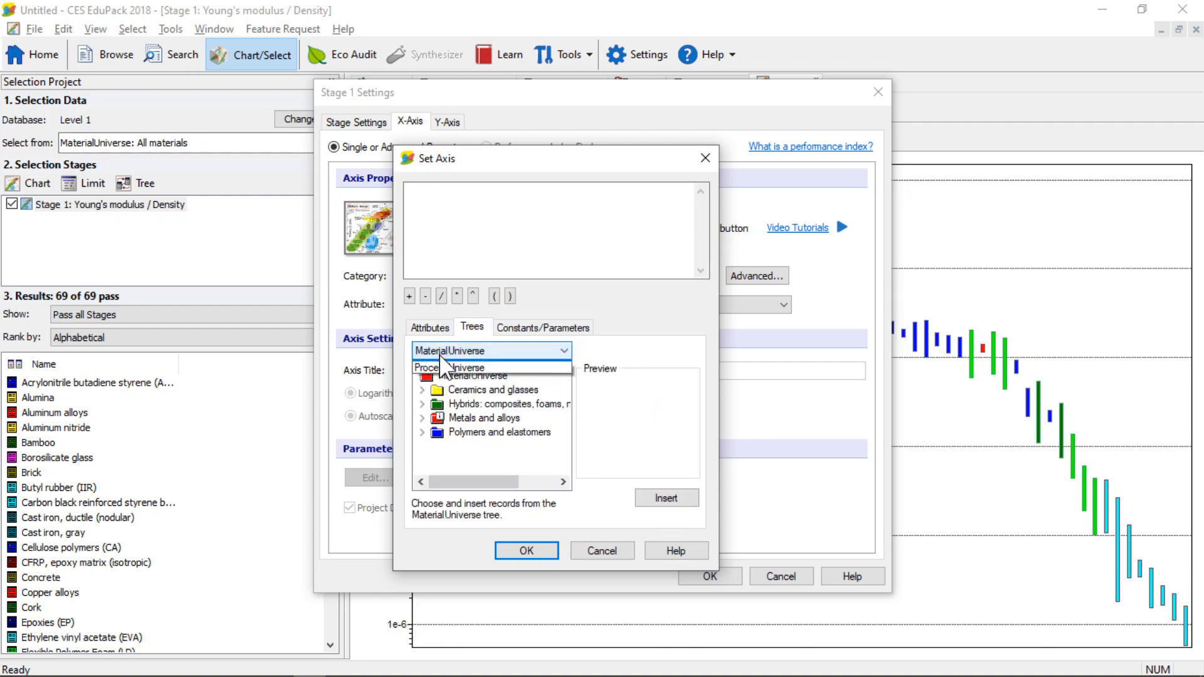
pyautogui.click(606, 363)
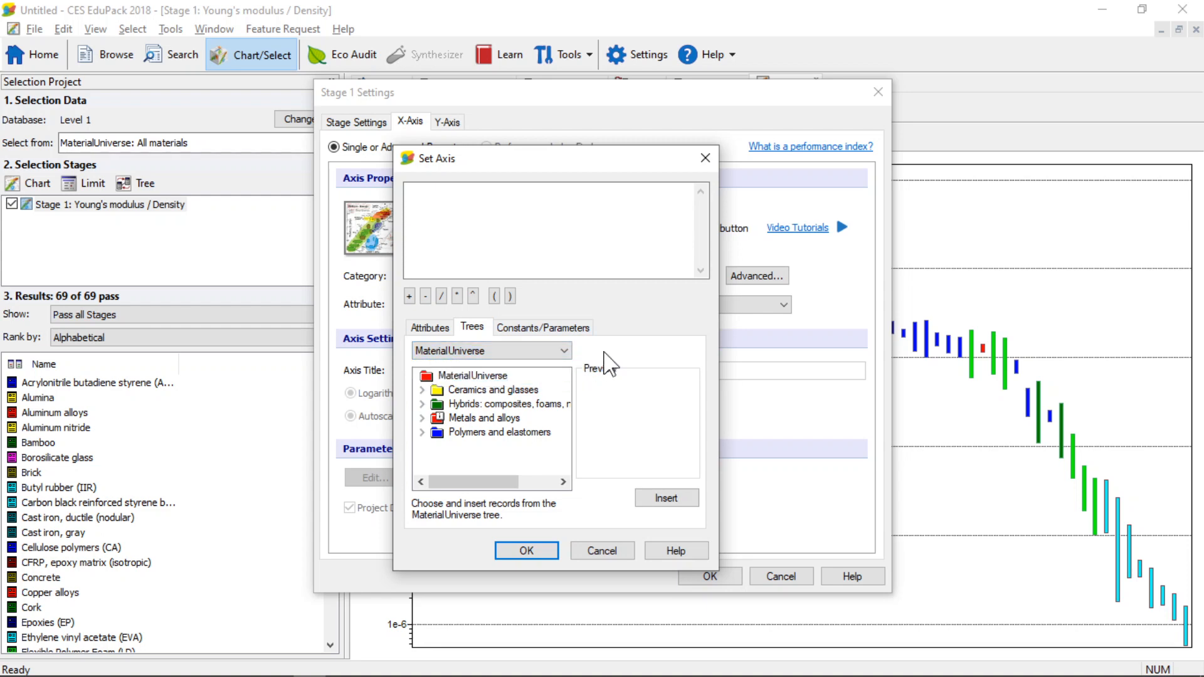
pyautogui.click(422, 418)
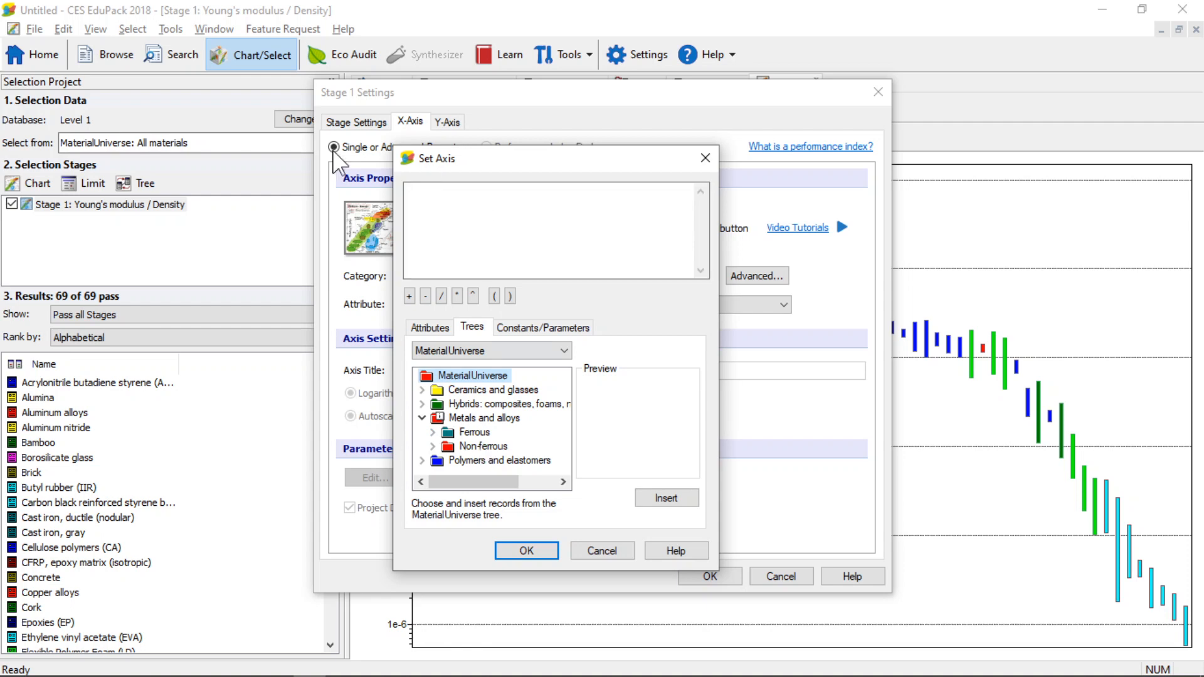
pyautogui.doubleClick(486, 432)
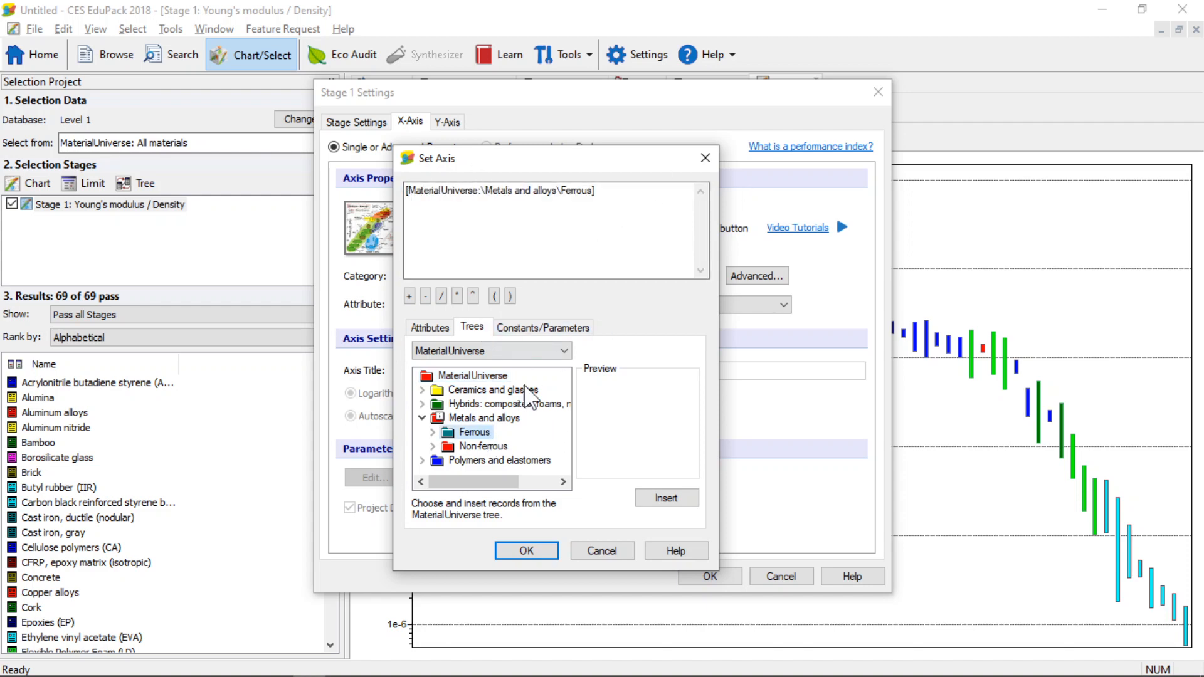
pyautogui.doubleClick(481, 447)
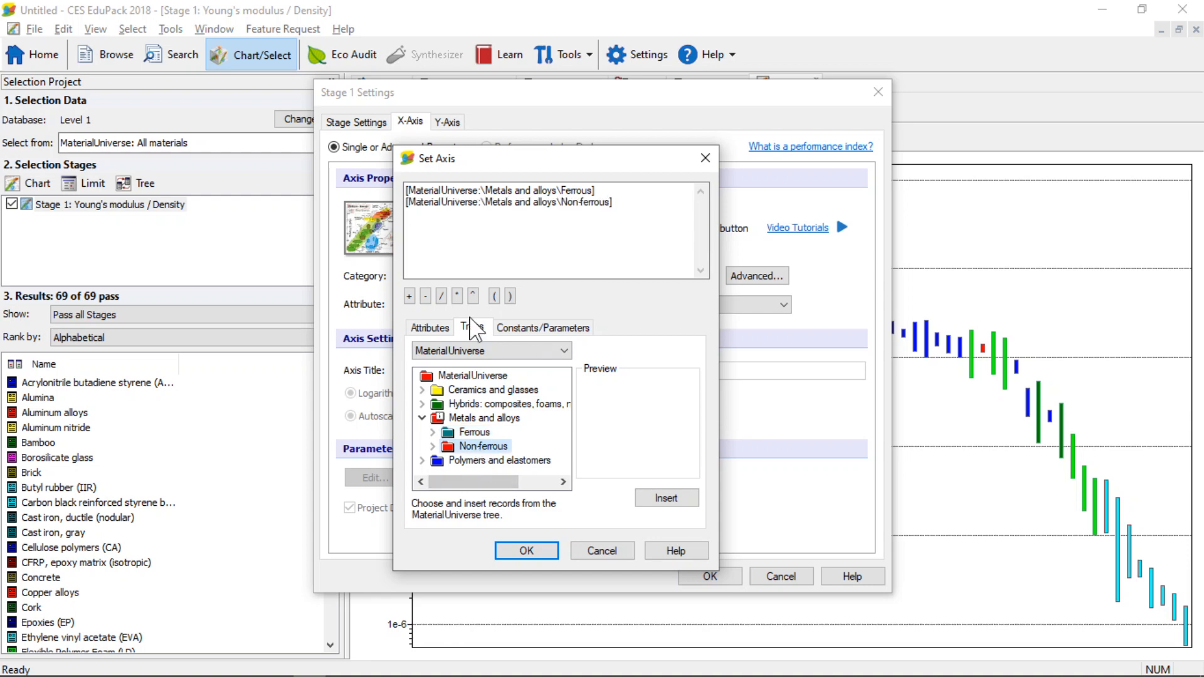
pyautogui.click(528, 552)
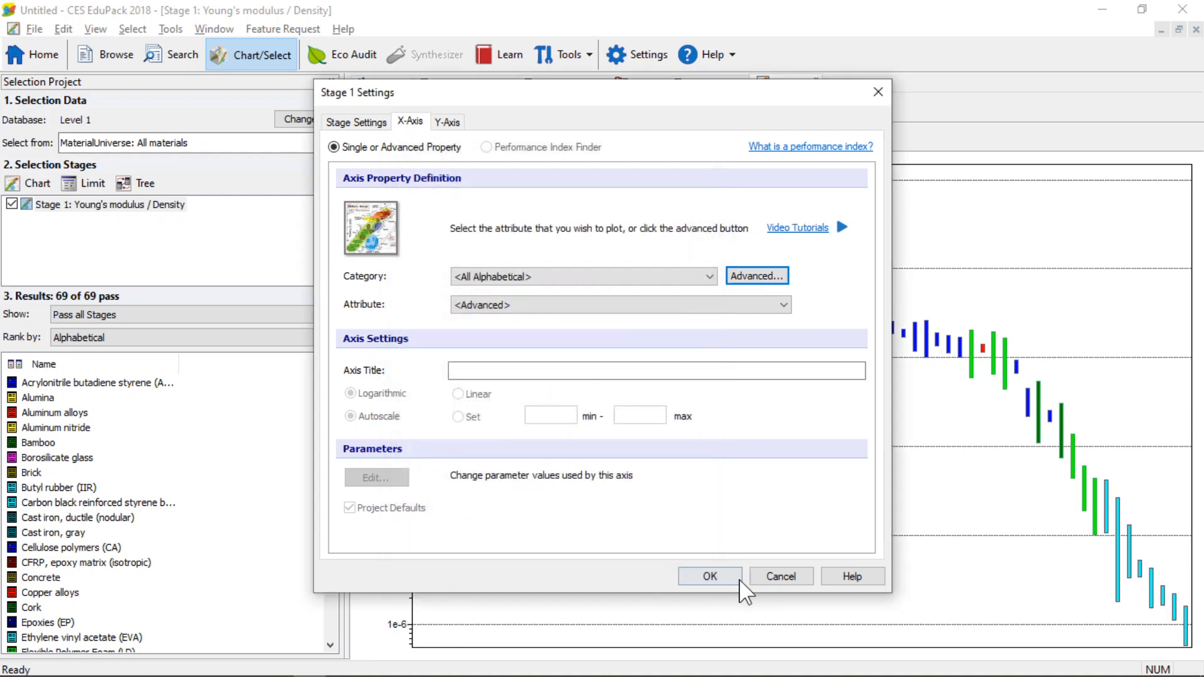
pyautogui.click(721, 580)
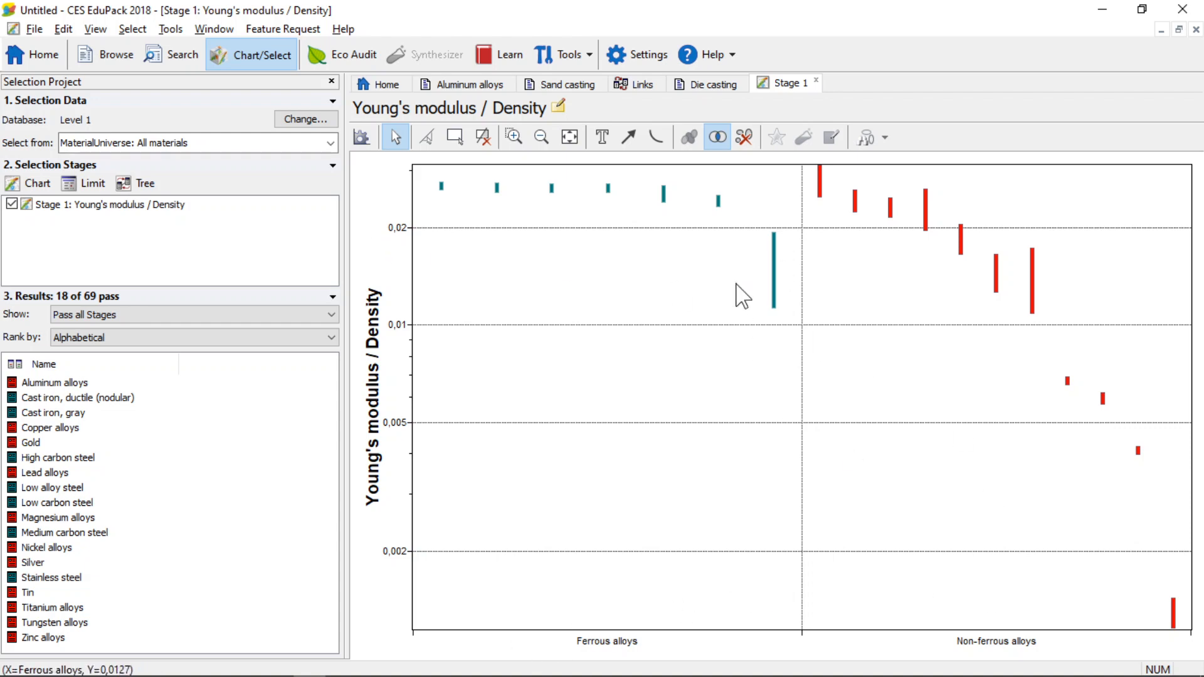
# - Label the gray cast iron bar in the ferrous group and the aluminum alloys bar in the non-ferrous group
pyautogui.moveTo(773, 276); pyautogui.dragTo(750, 288)
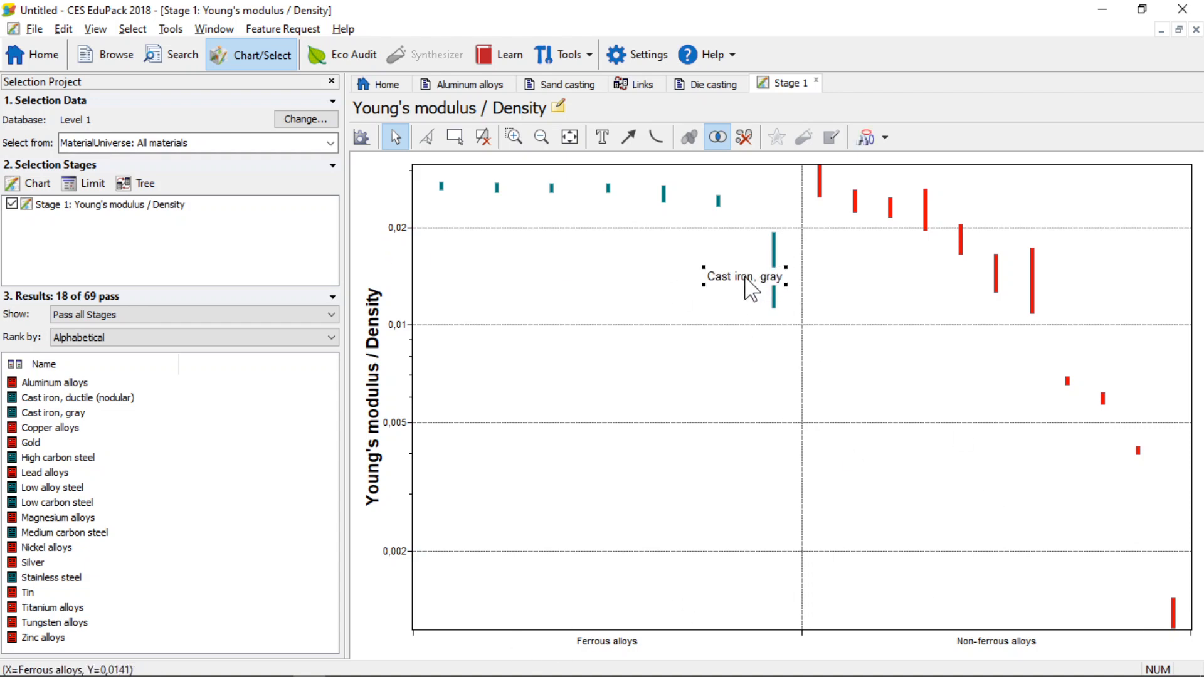
pyautogui.click(835, 181)
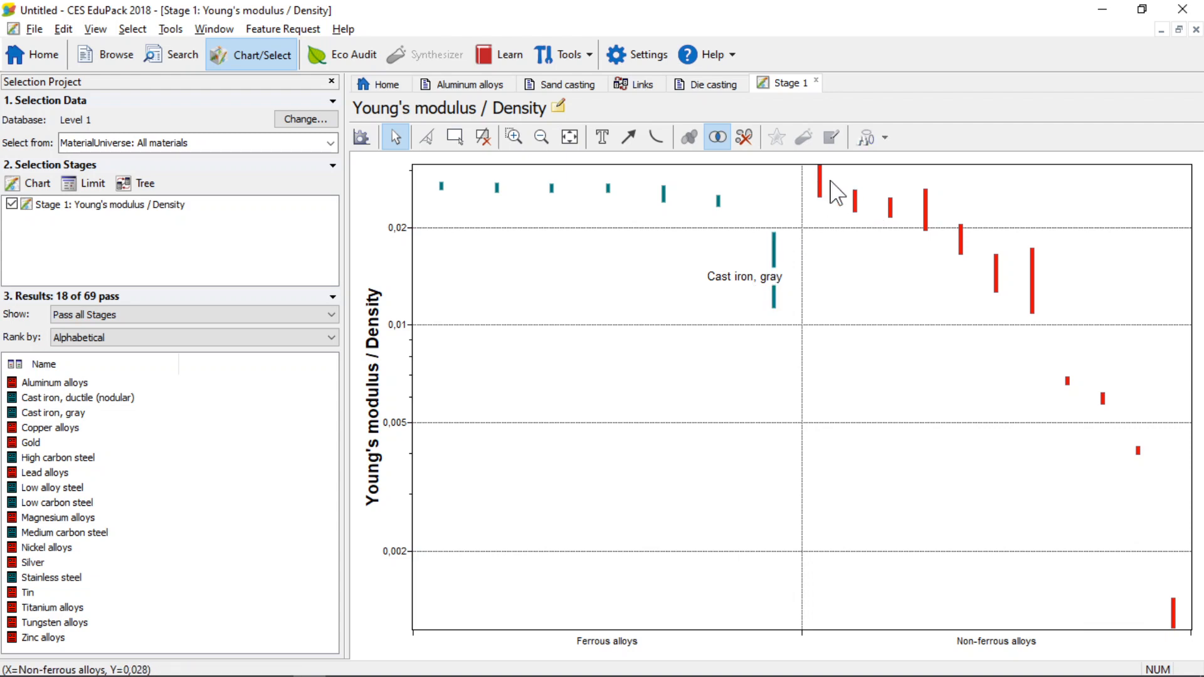
pyautogui.moveTo(822, 188); pyautogui.dragTo(884, 190)
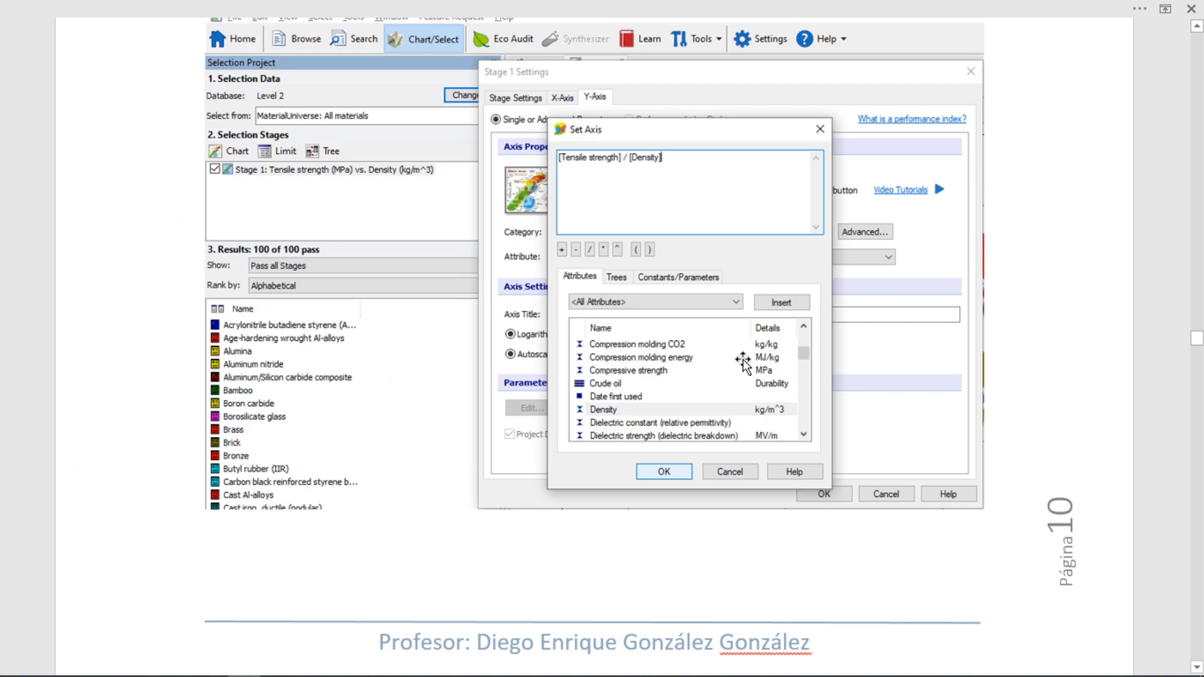
# - Check the Word guide's passage on filtering by Trees and box-select the CES EduPack bars above about 0.02 across both alloy groups
pyautogui.scroll(-15, 742, 362)
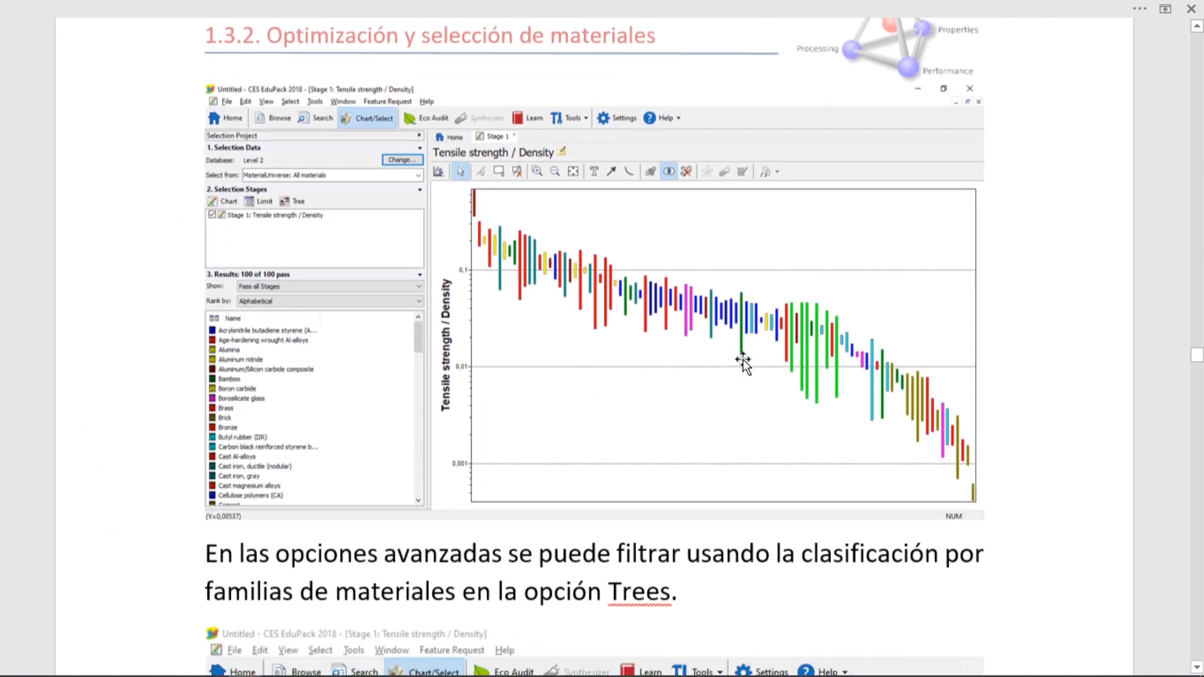
pyautogui.scroll(-20, 742, 362)
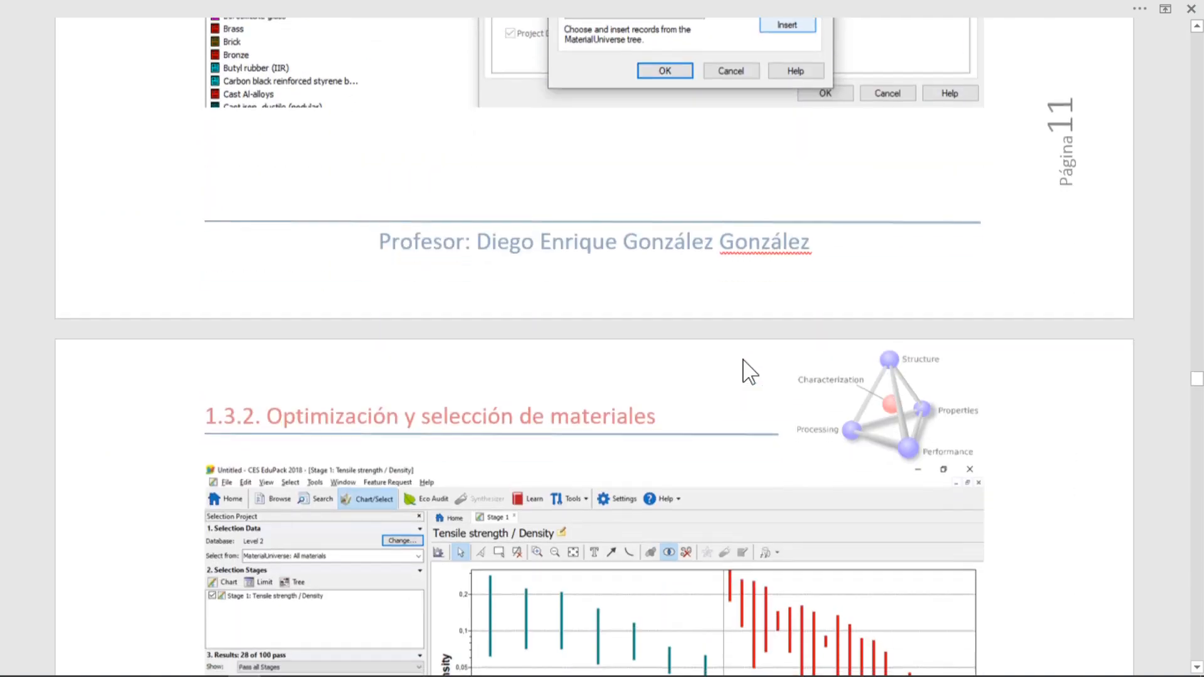
pyautogui.scroll(-2, 744, 363)
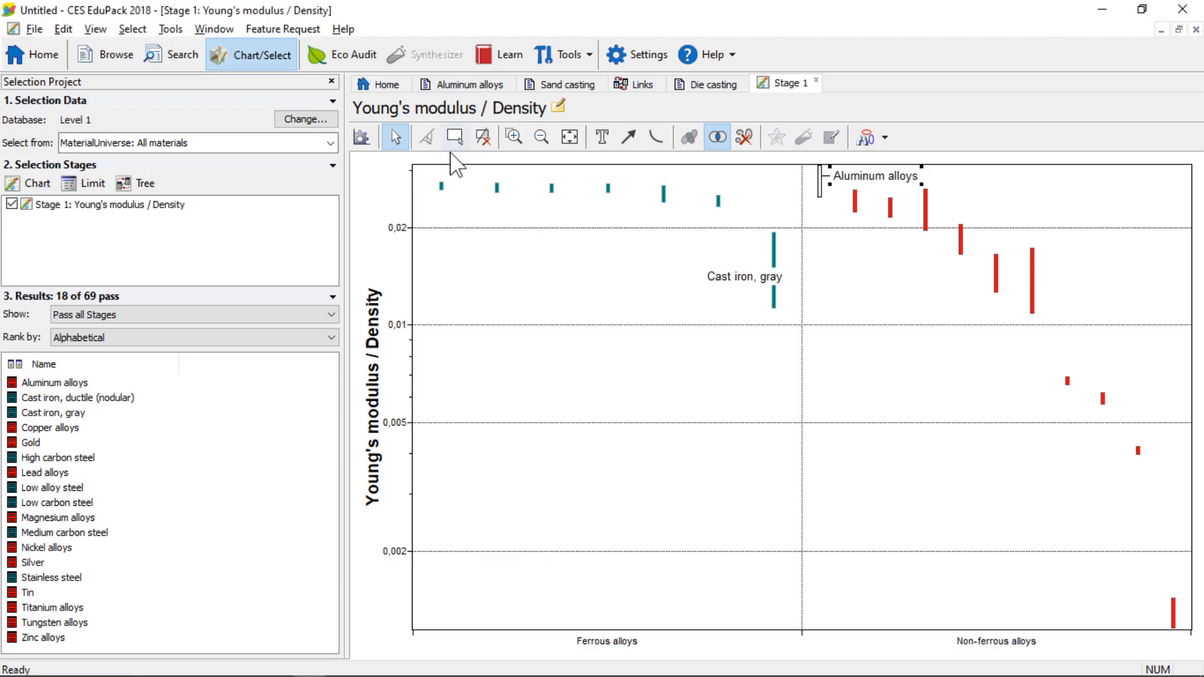
pyautogui.click(456, 137)
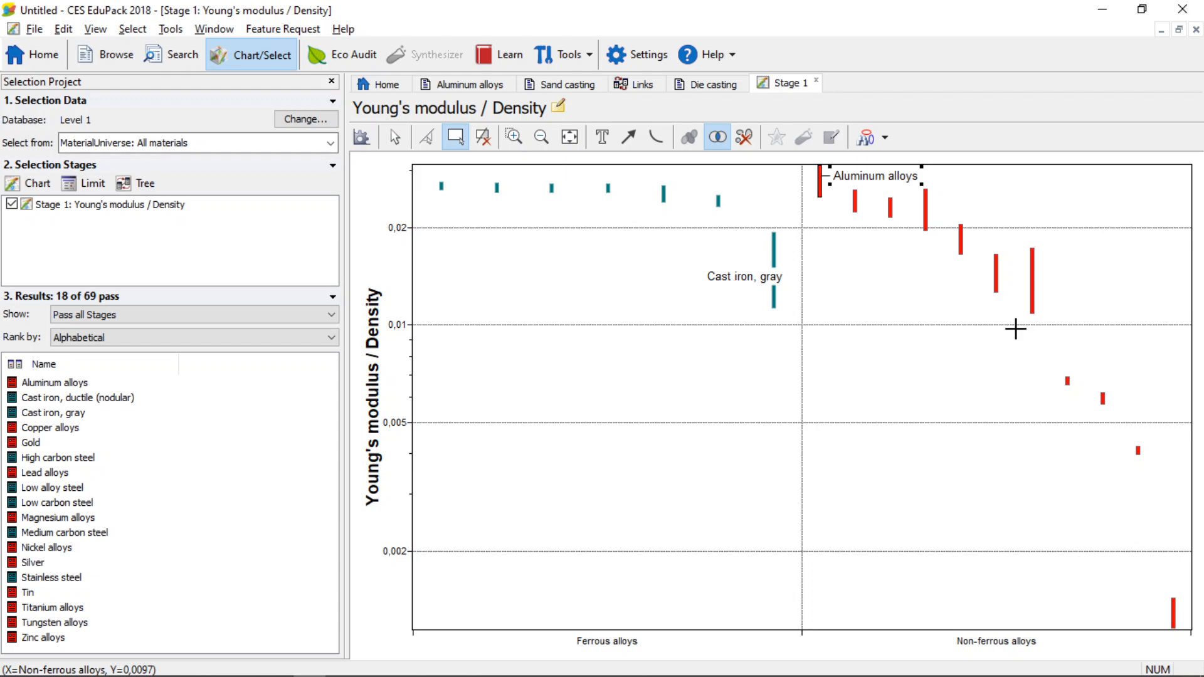
pyautogui.moveTo(412, 229); pyautogui.dragTo(1116, 149)
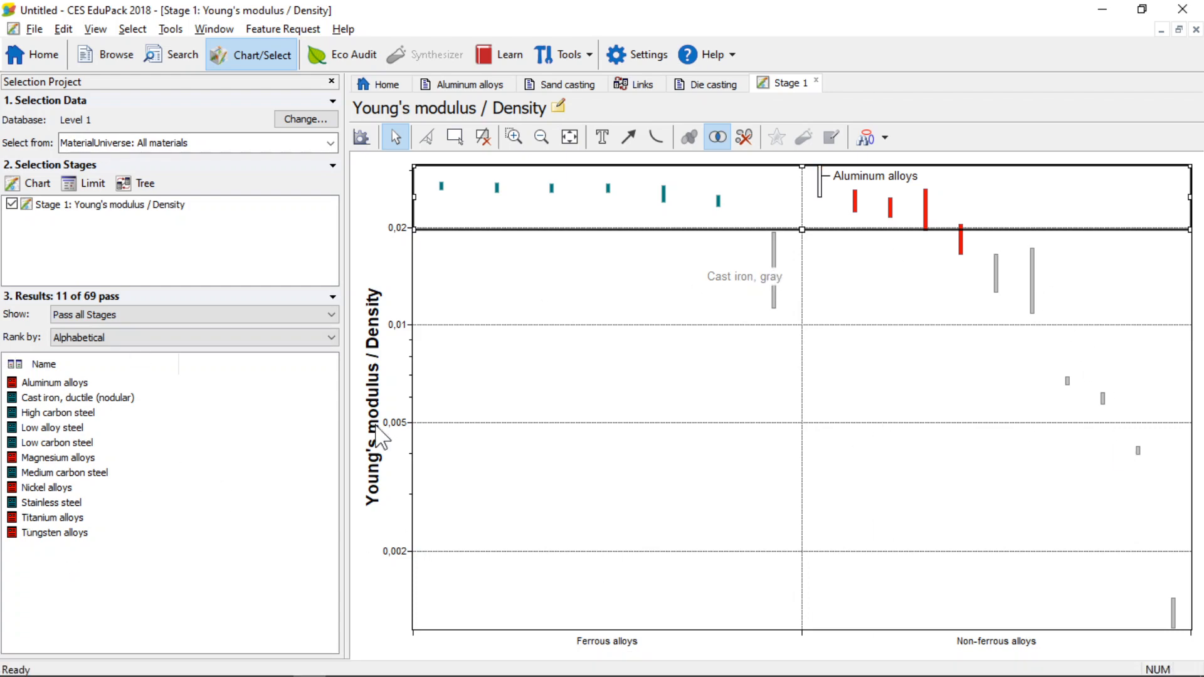
# - Change the stage's Y-axis attribute to Tensile strength and box-select the bars above about 500 MPa across both alloy groups
pyautogui.rightClick(78, 208)
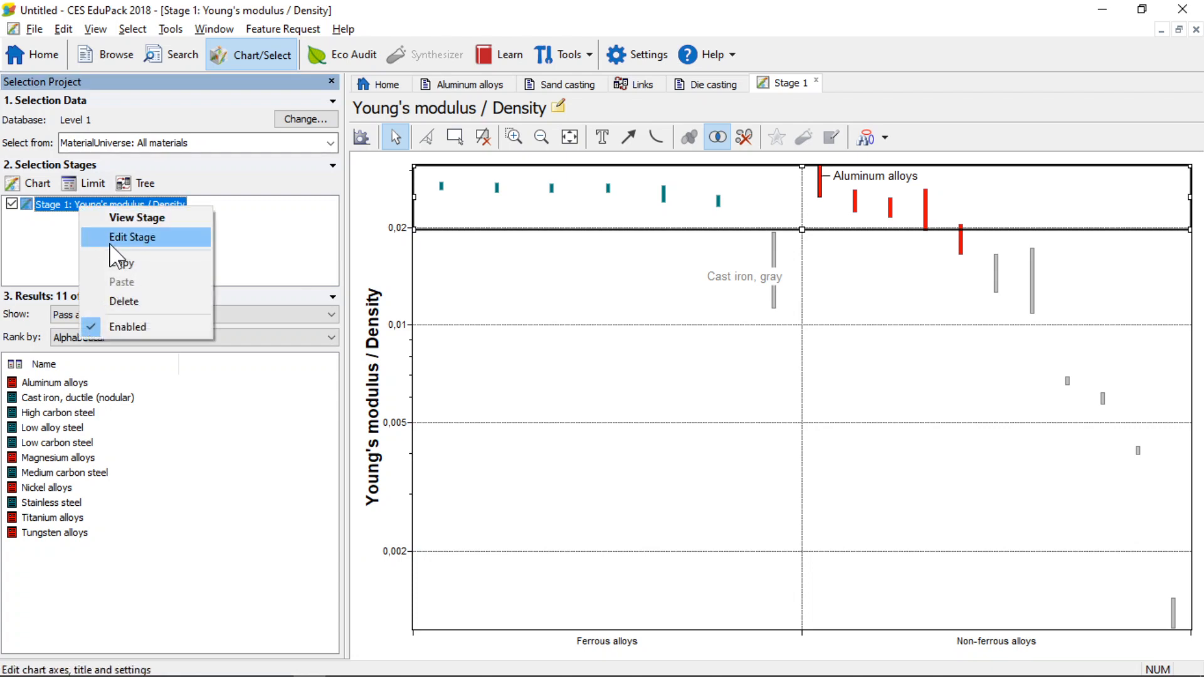
pyautogui.click(154, 239)
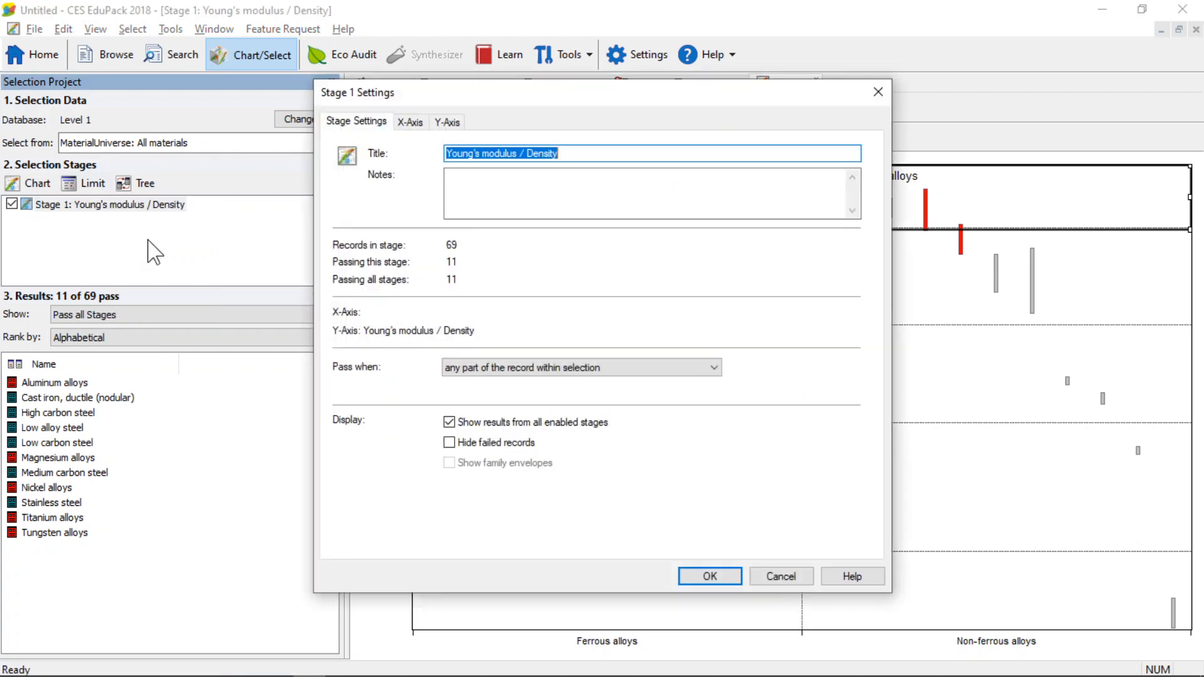
pyautogui.click(447, 122)
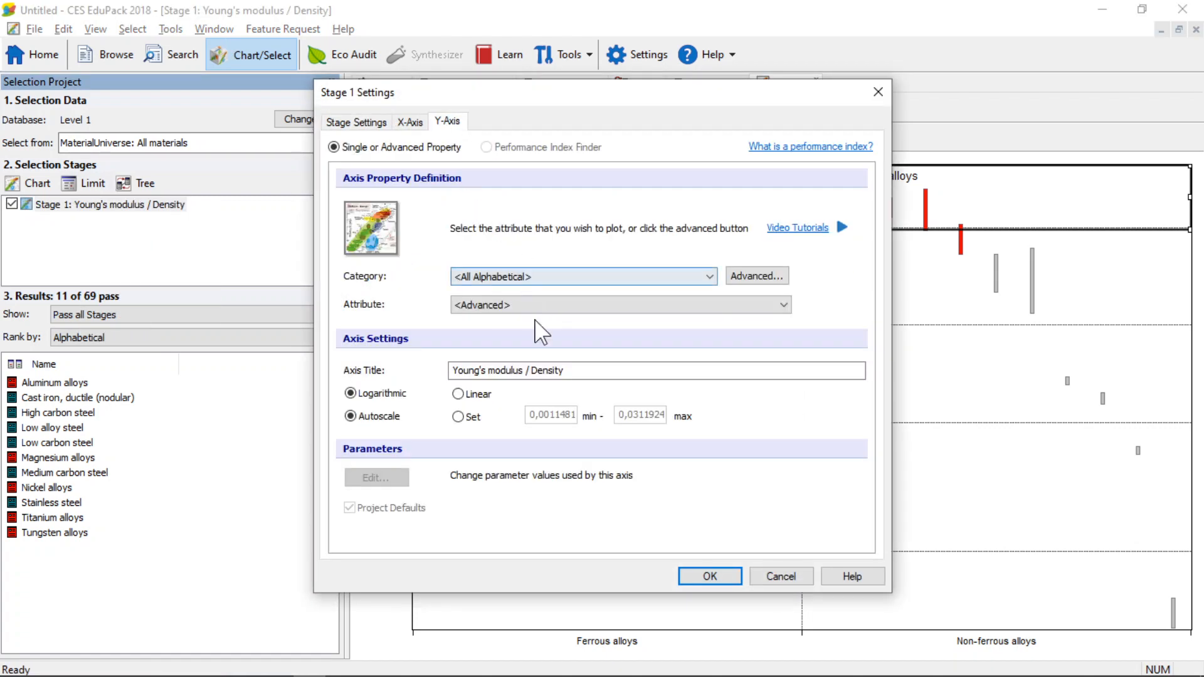
pyautogui.click(550, 280)
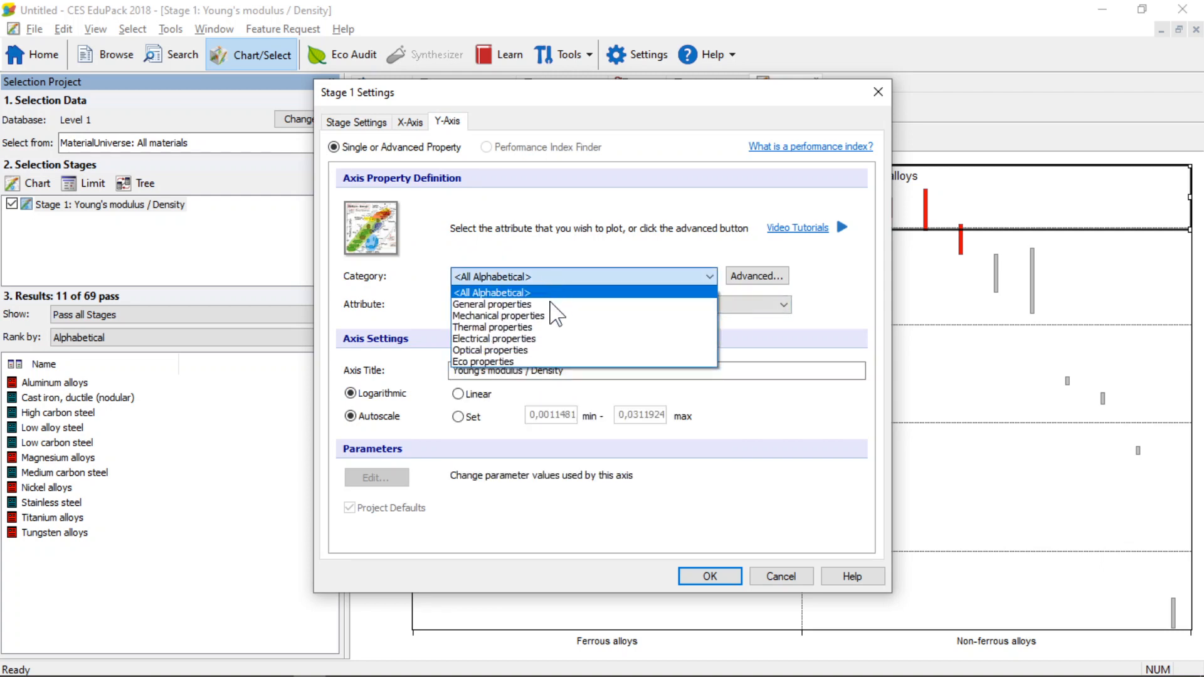
pyautogui.click(783, 307)
pyautogui.click(783, 305)
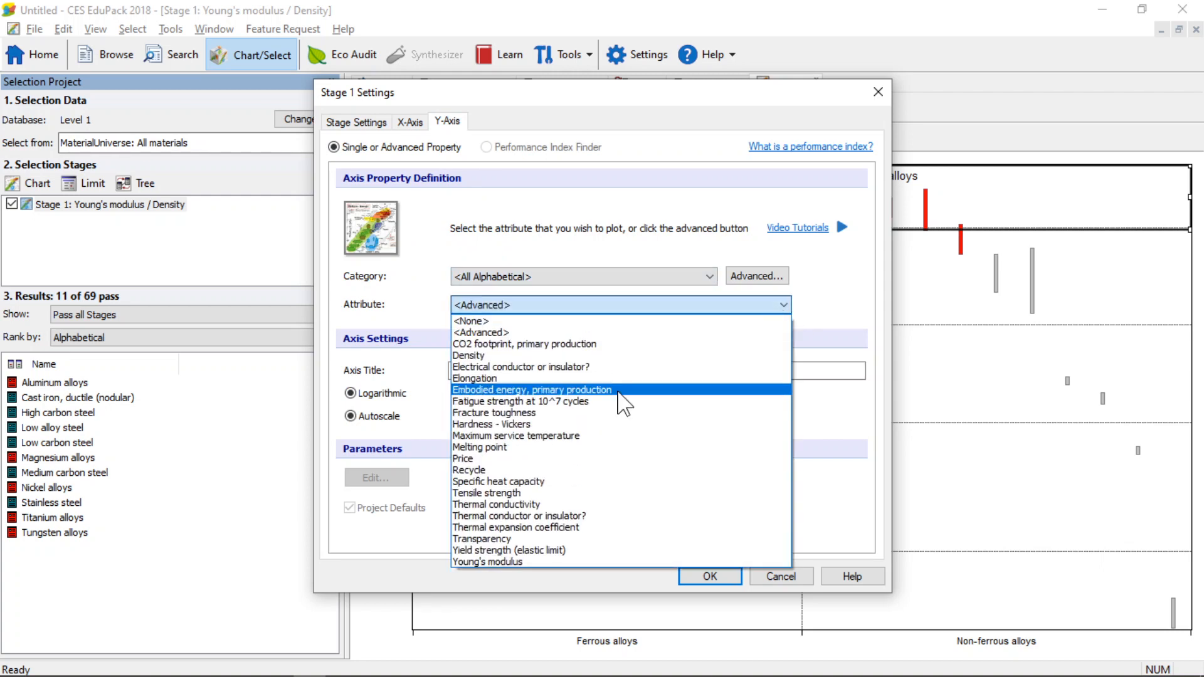
pyautogui.click(509, 493)
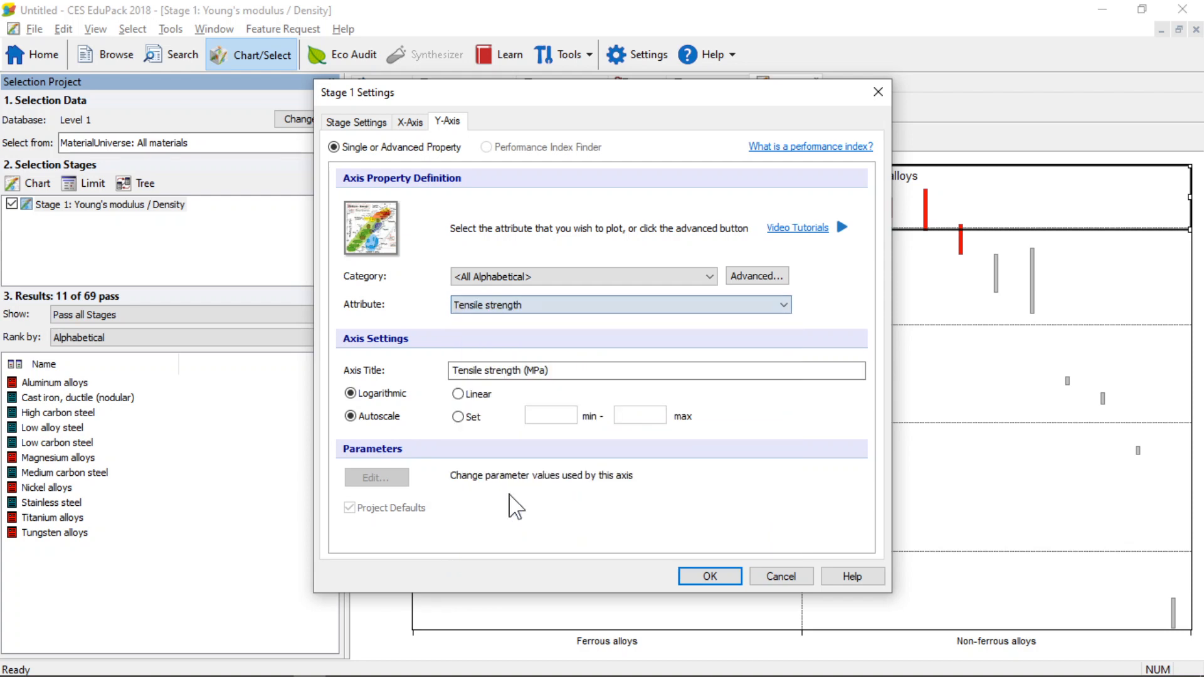
pyautogui.click(716, 576)
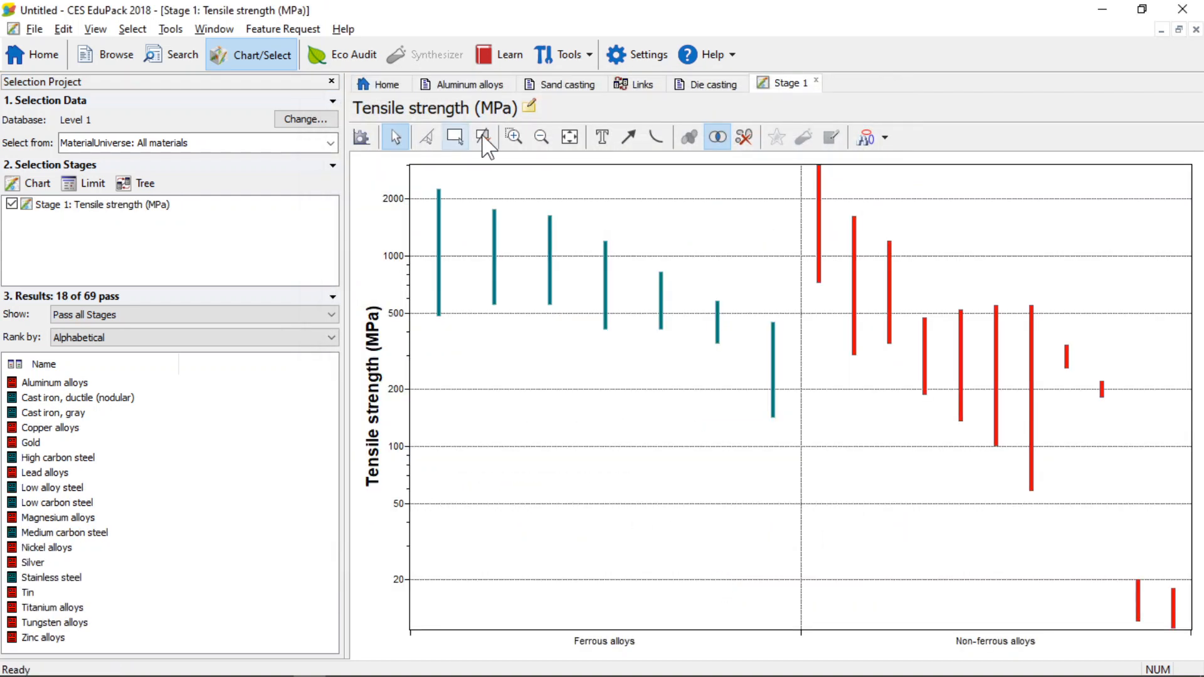
pyautogui.click(456, 138)
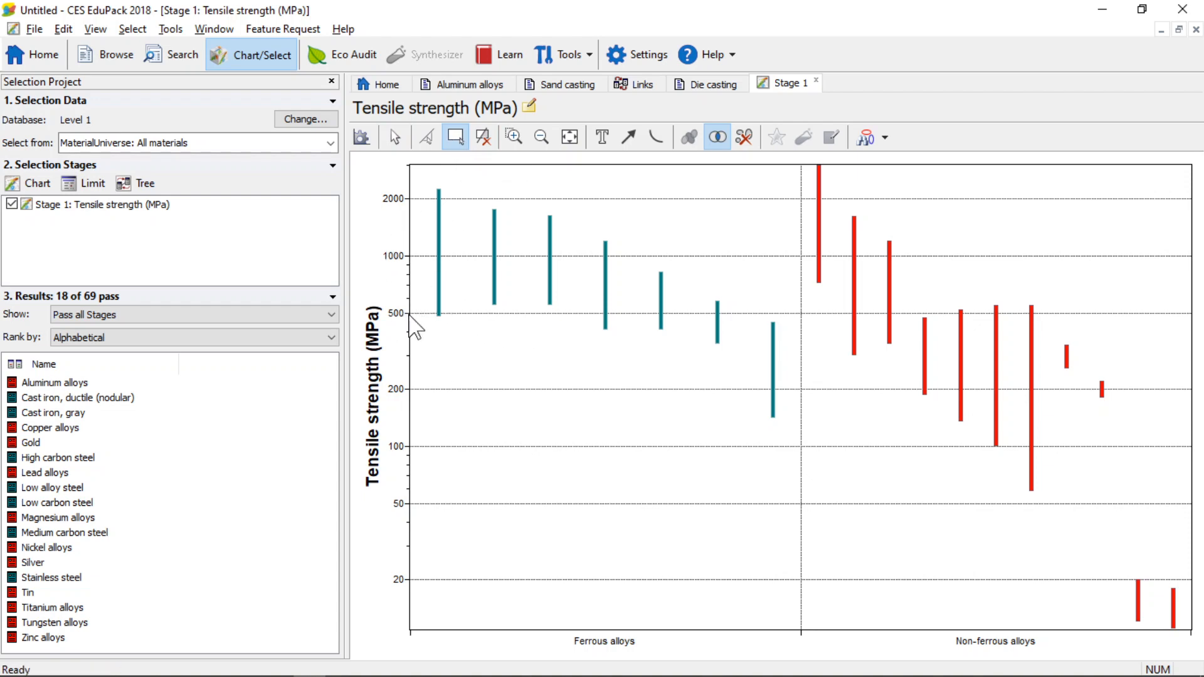
pyautogui.moveTo(414, 314); pyautogui.dragTo(1160, 166)
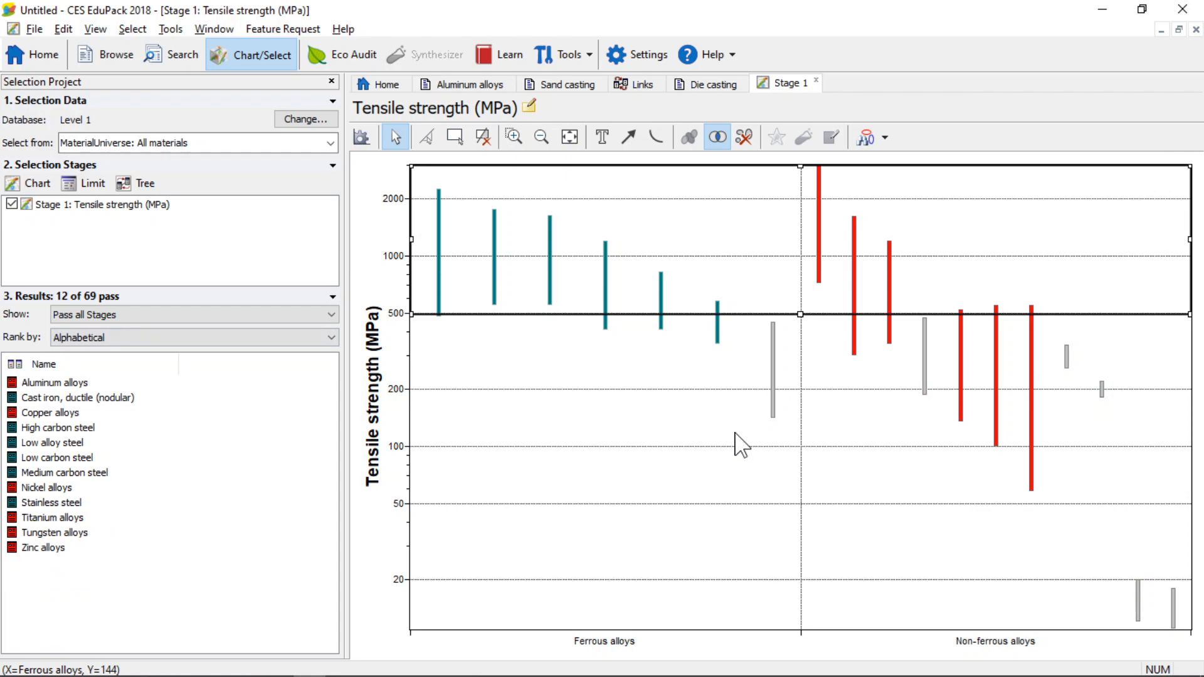
# - Switch to the Word guide and read its passage on box selection and index lines in the Young's modulus vs. Density chart
pyautogui.hotkey('alt', 'Tab')
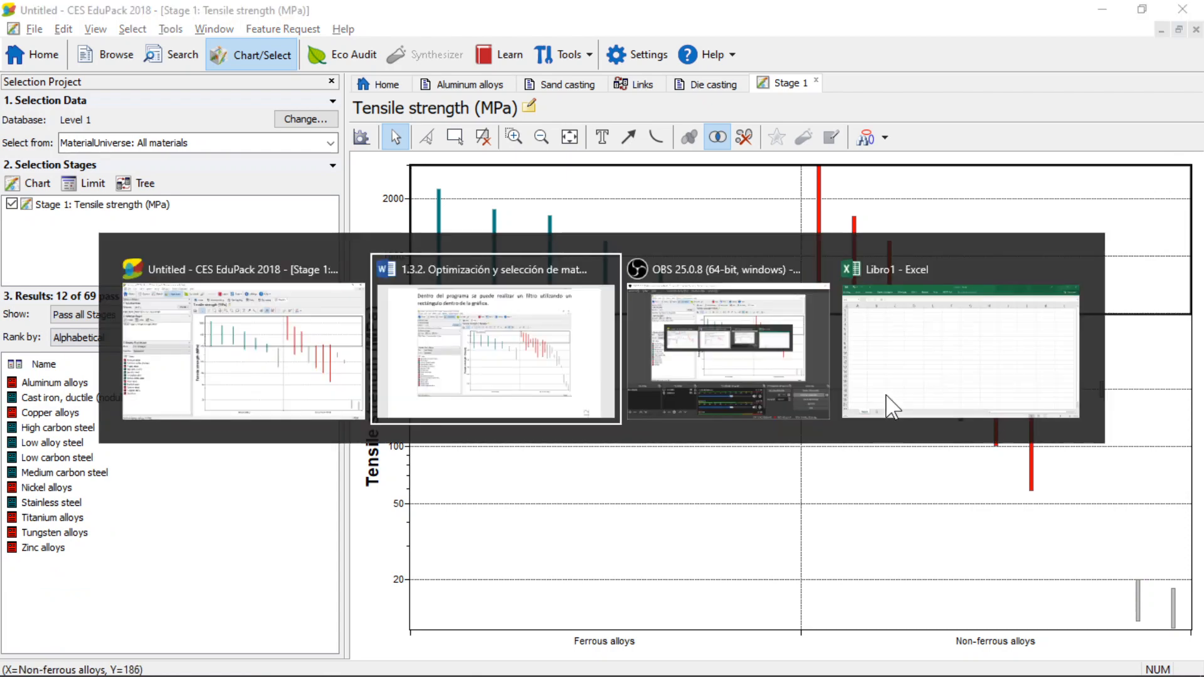
pyautogui.scroll(-15, 649, 438)
pyautogui.scroll(-1, 649, 438)
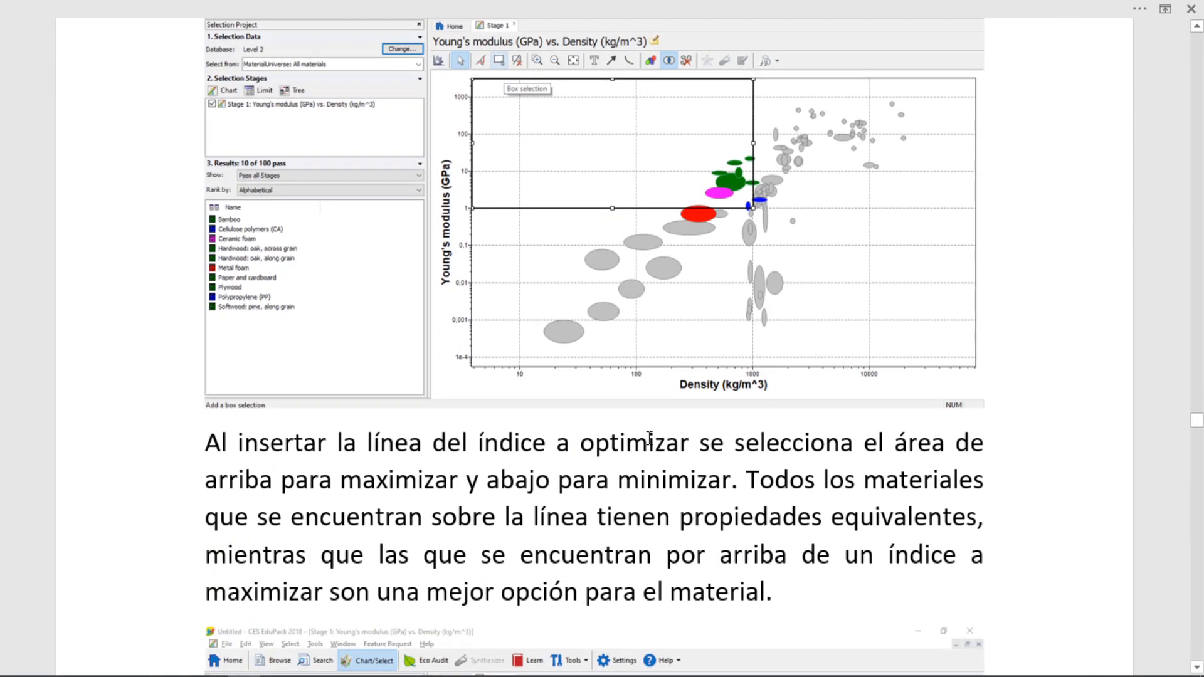
pyautogui.scroll(3, 666, 249)
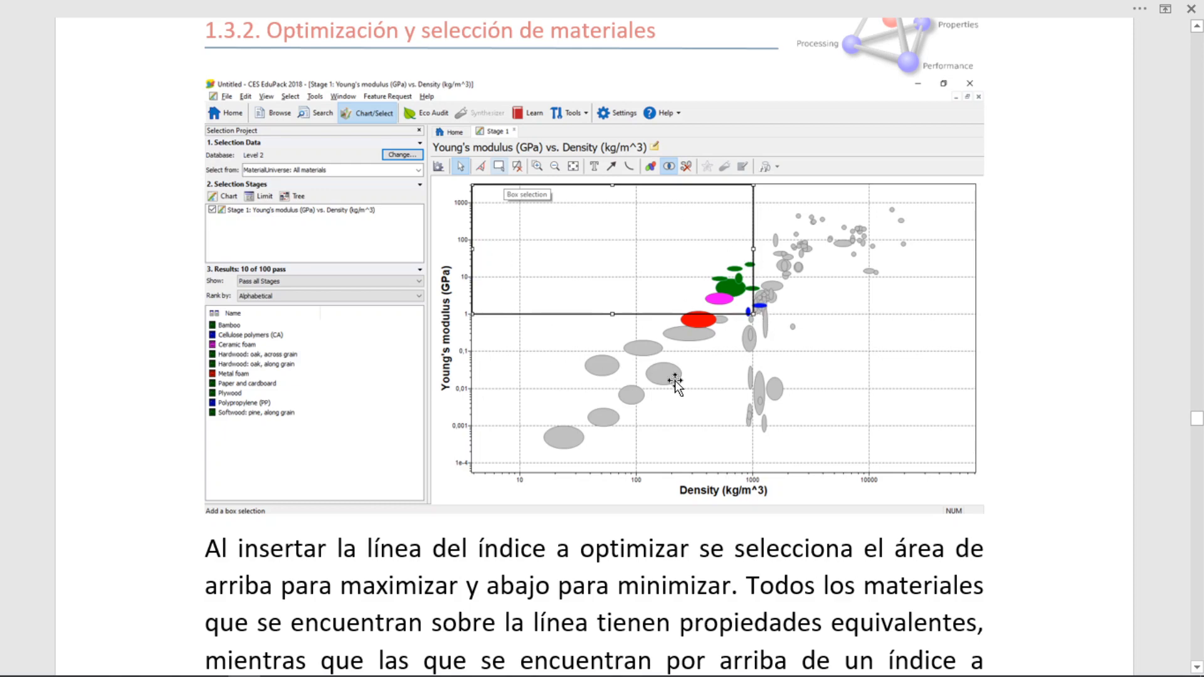
pyautogui.scroll(-9, 823, 420)
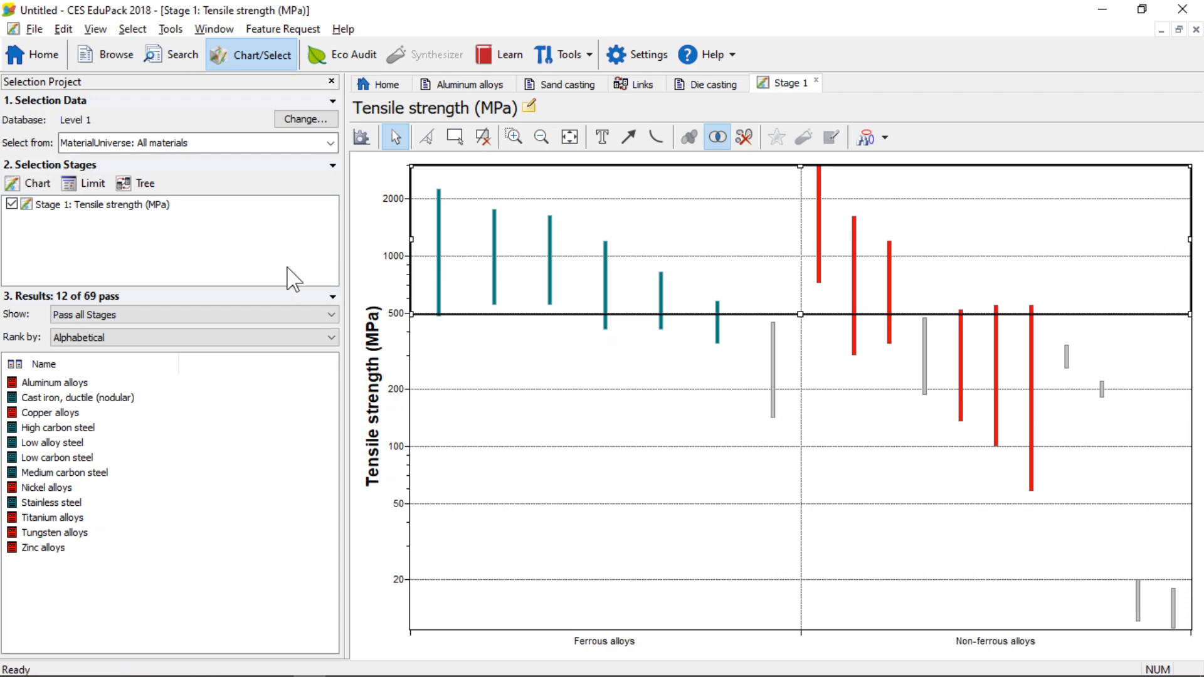
pyautogui.rightClick(117, 205)
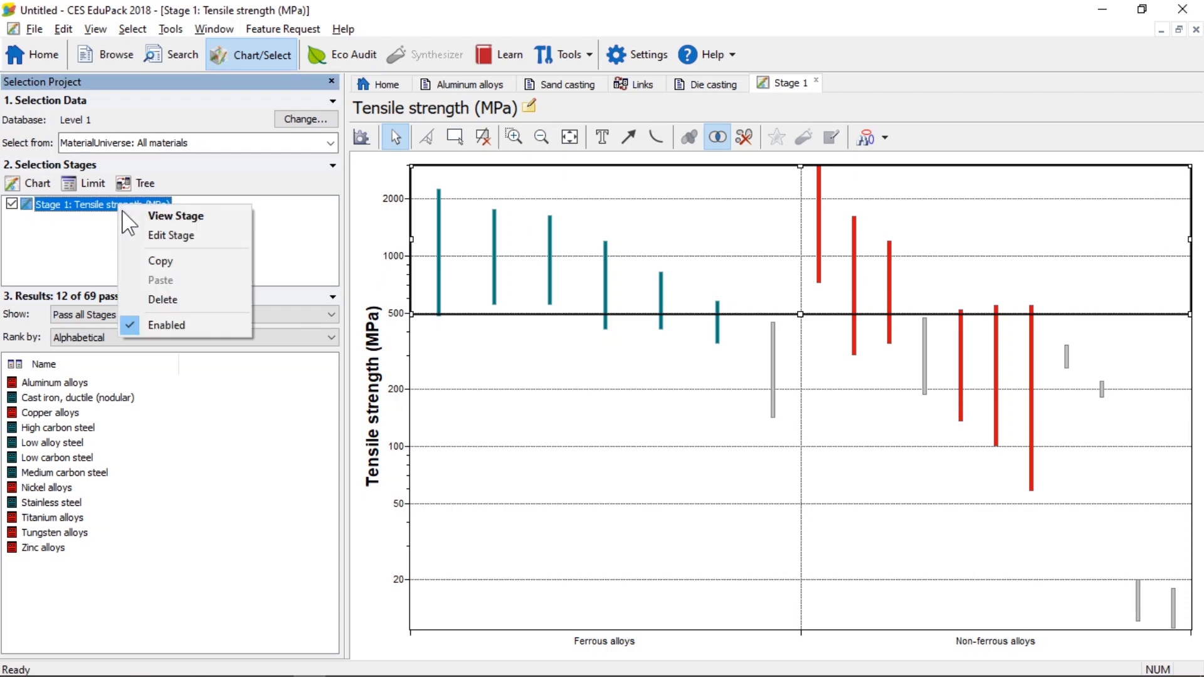
pyautogui.click(156, 236)
pyautogui.click(799, 569)
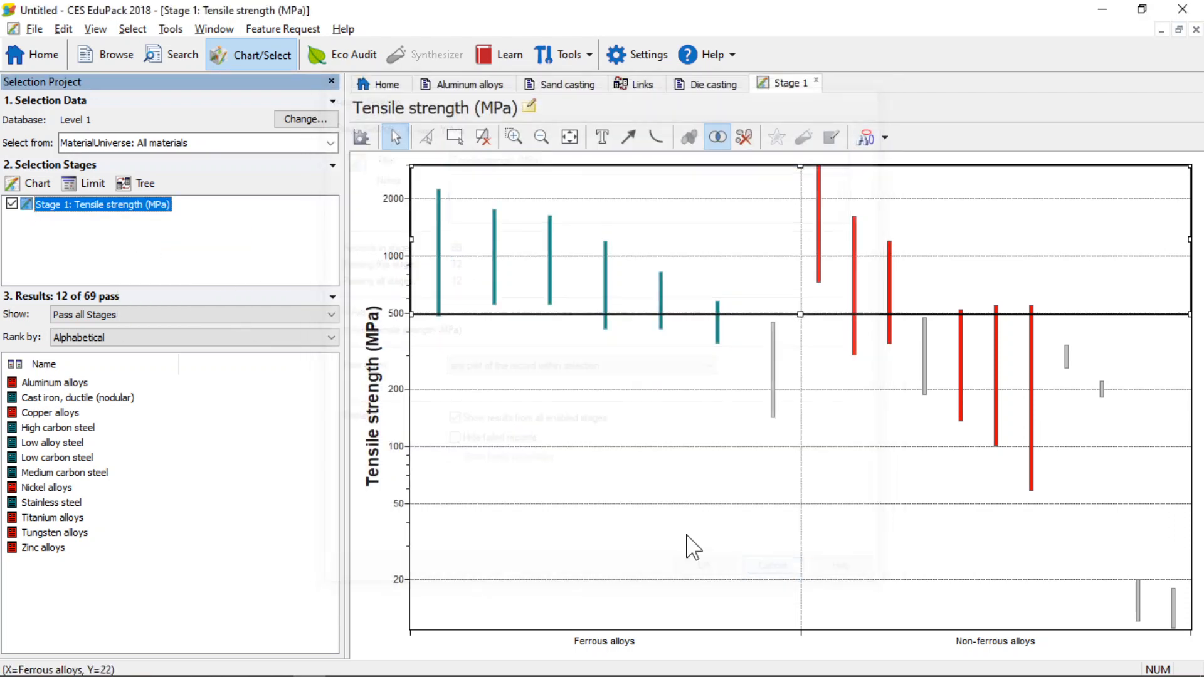
# - Delete the Tensile strength stage and start a new chart selection stage
pyautogui.rightClick(62, 210)
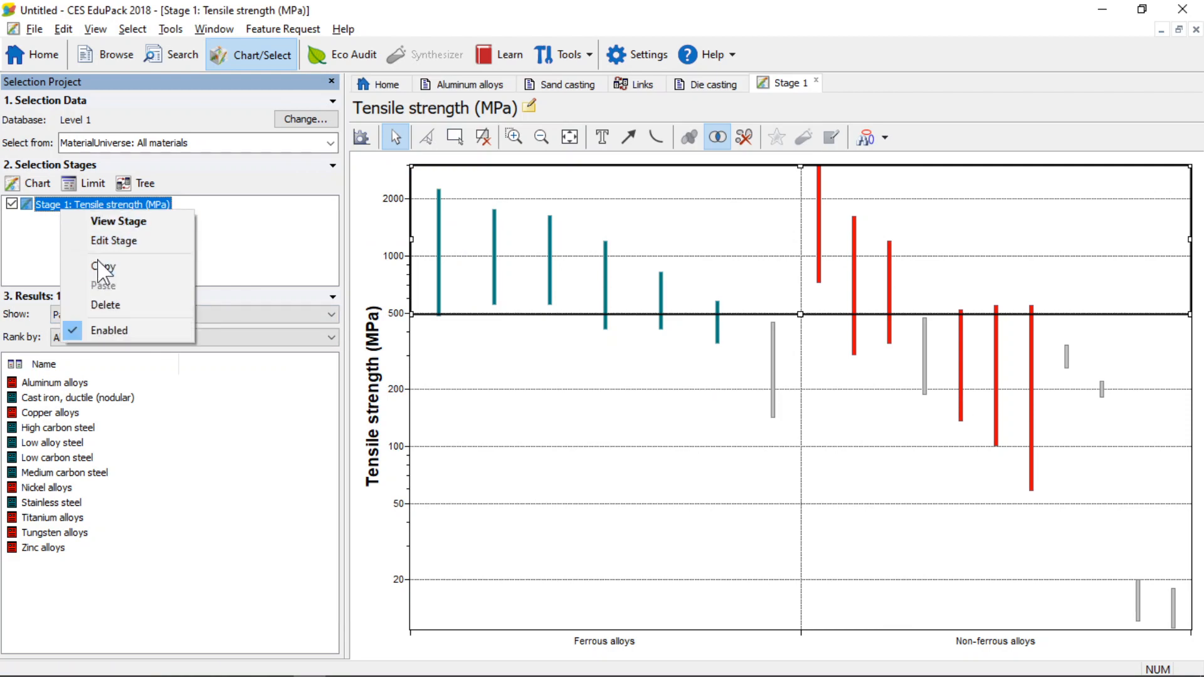
pyautogui.click(108, 305)
pyautogui.click(33, 186)
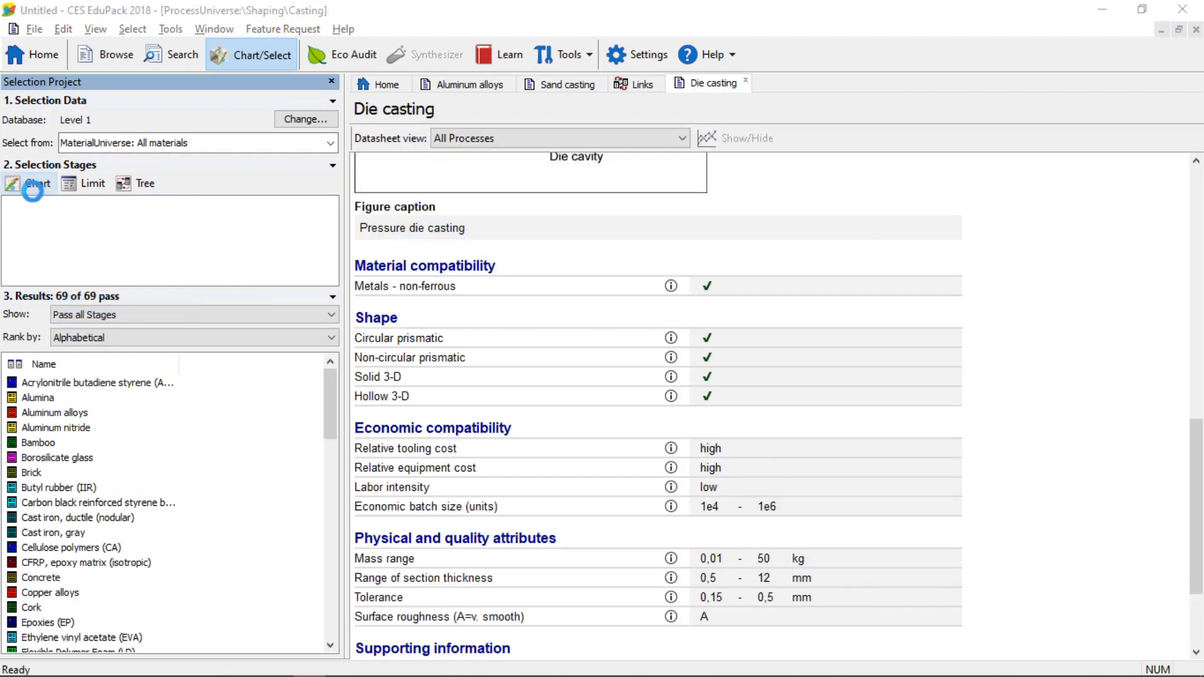
# - Read the Word guide's passage on maximizing or minimizing an index with an index line
pyautogui.hotkey('alt', 'Tab')
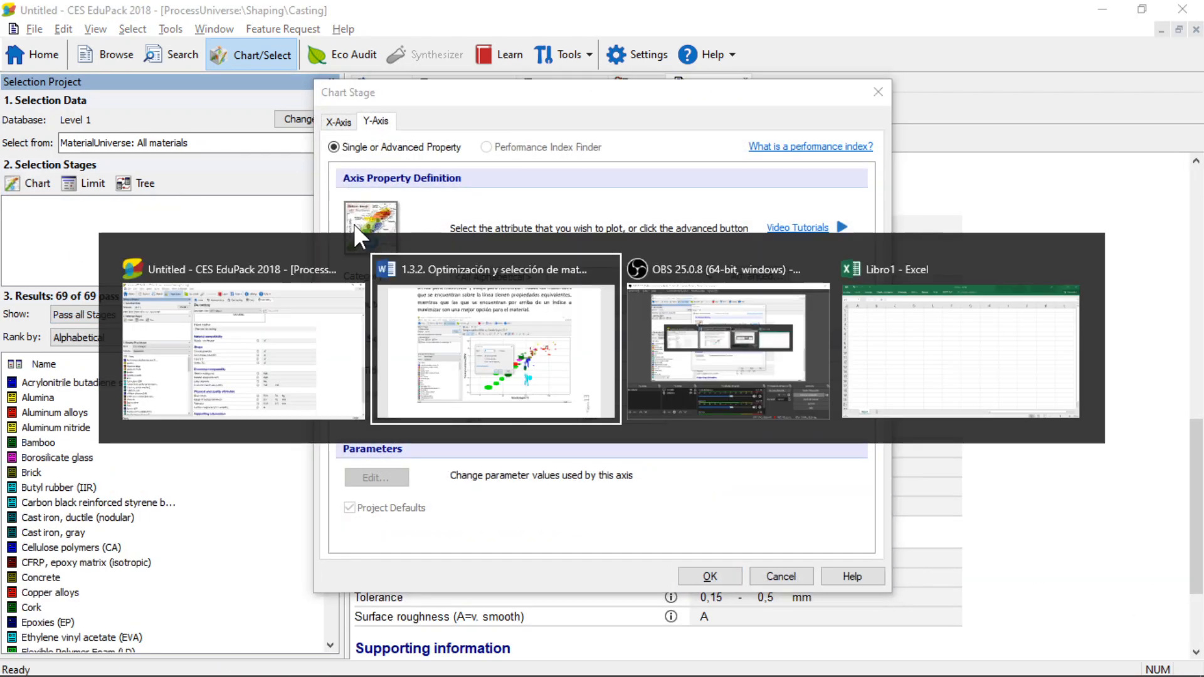
pyautogui.scroll(4, 679, 175)
pyautogui.scroll(1, 679, 175)
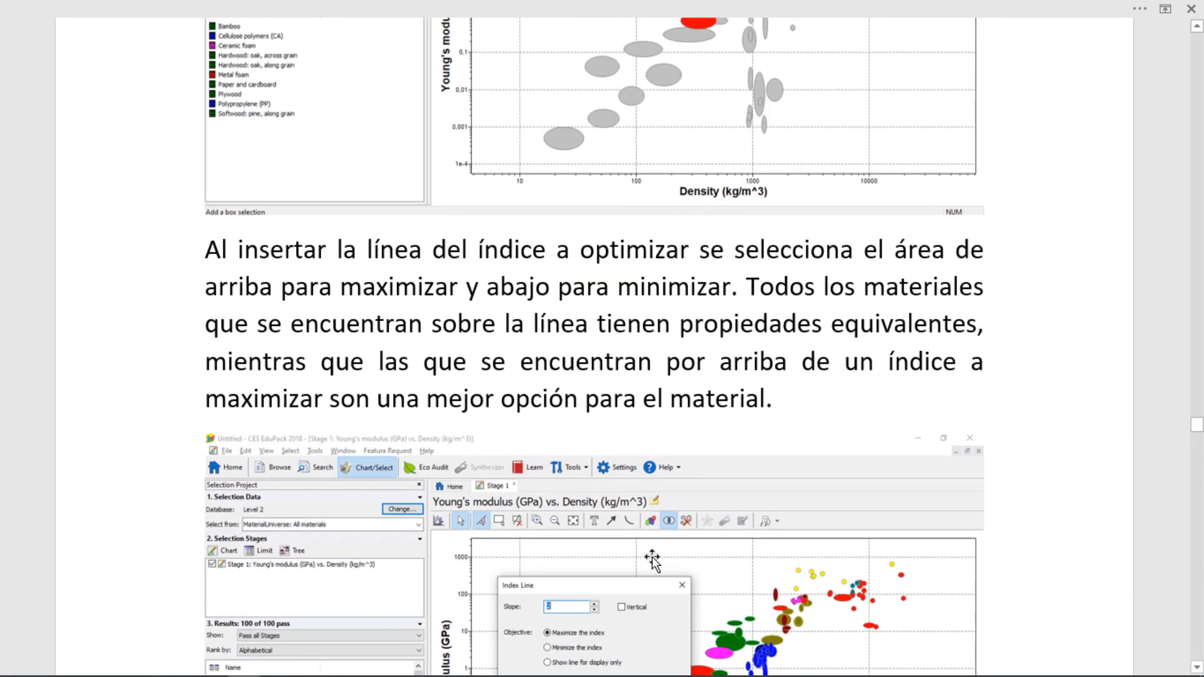
pyautogui.scroll(-5, 653, 559)
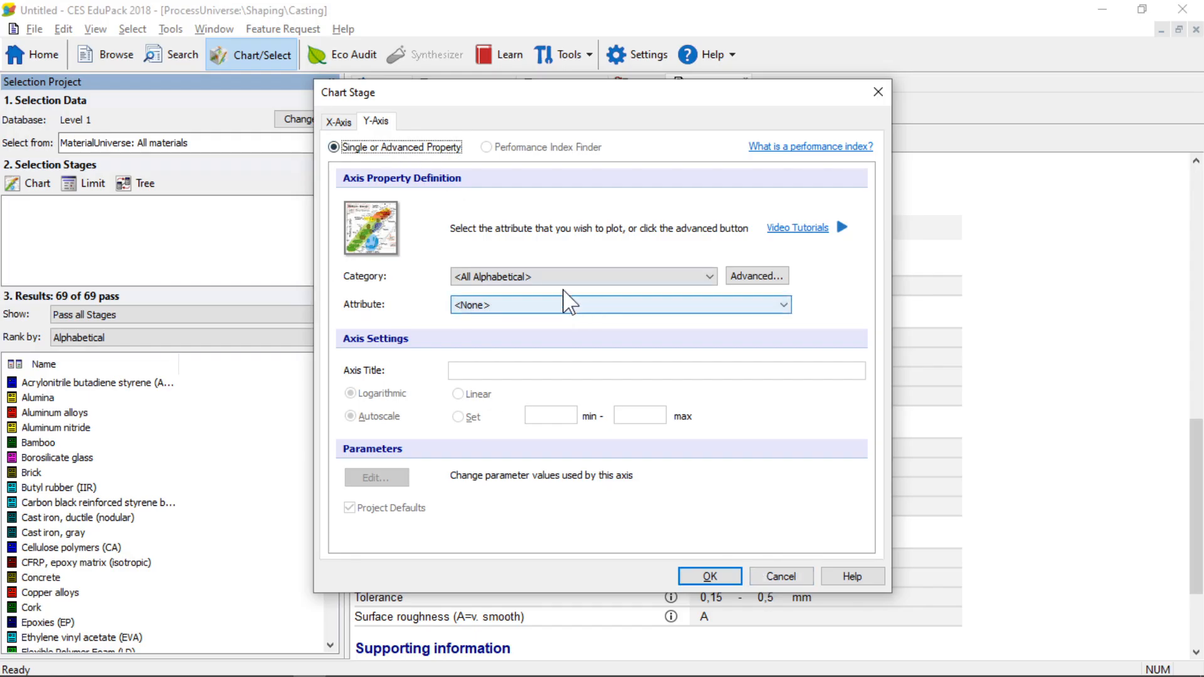
# - Set the new chart's Y-axis to Young's modulus from the Mechanical properties category
pyautogui.click(545, 279)
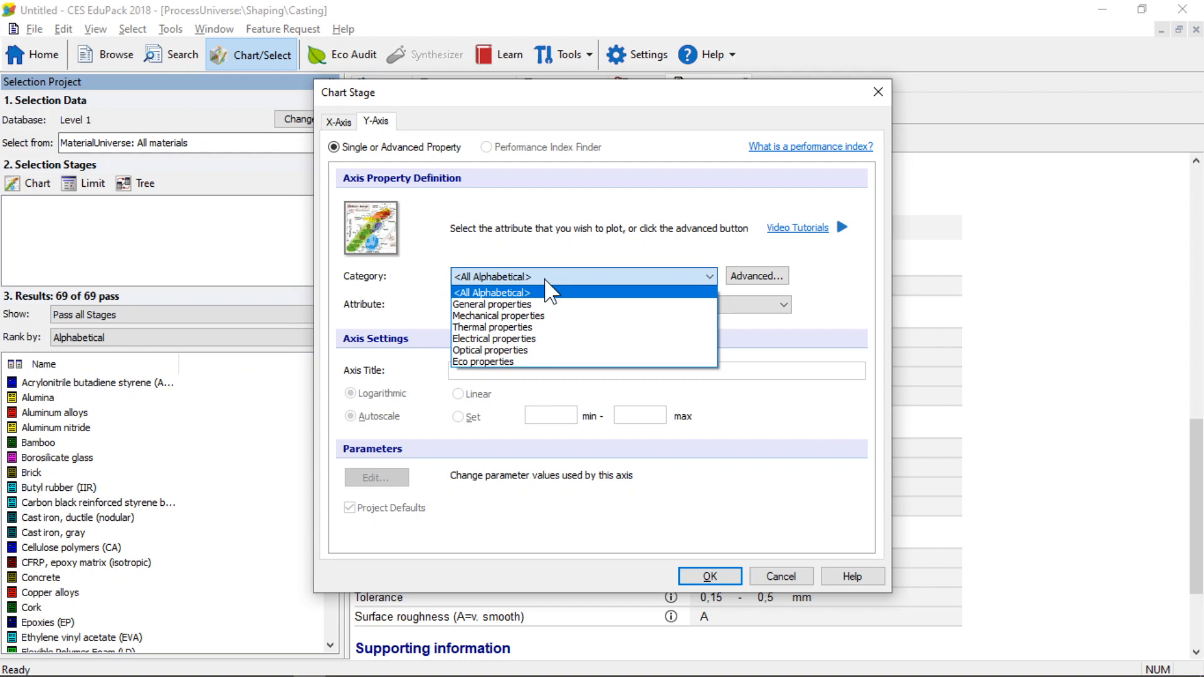
pyautogui.click(531, 315)
pyautogui.click(529, 307)
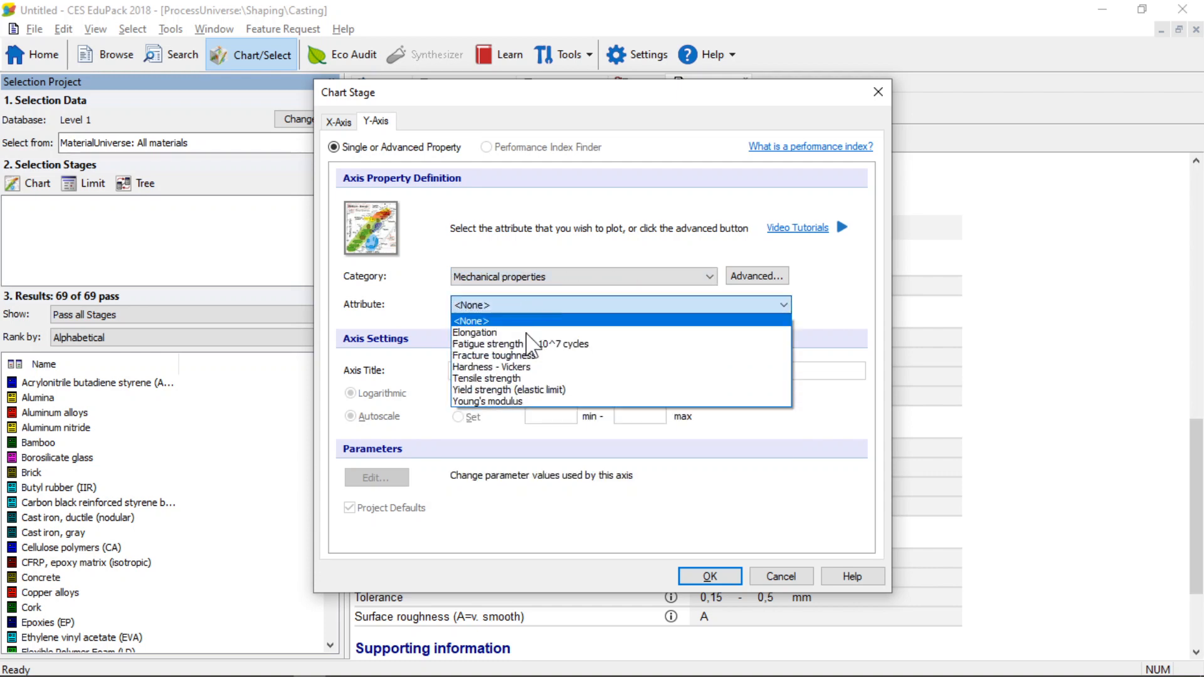
pyautogui.click(516, 407)
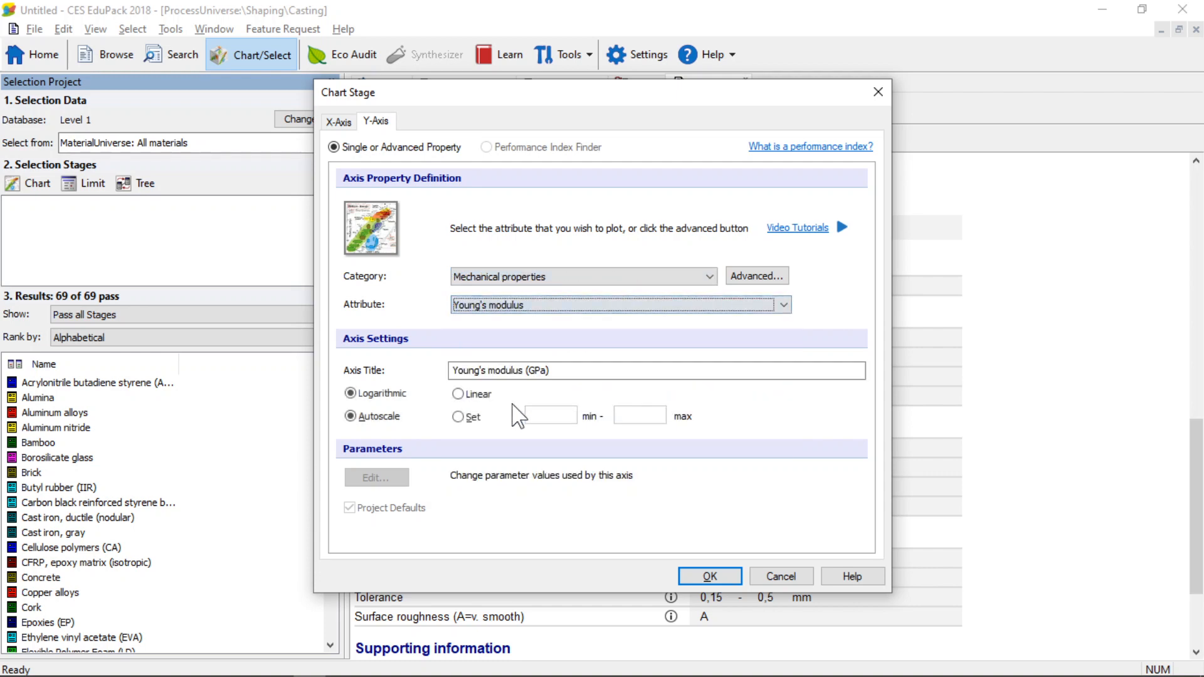
# - Set the X-axis to Density from the General properties category and create the chart
pyautogui.click(343, 125)
pyautogui.click(506, 282)
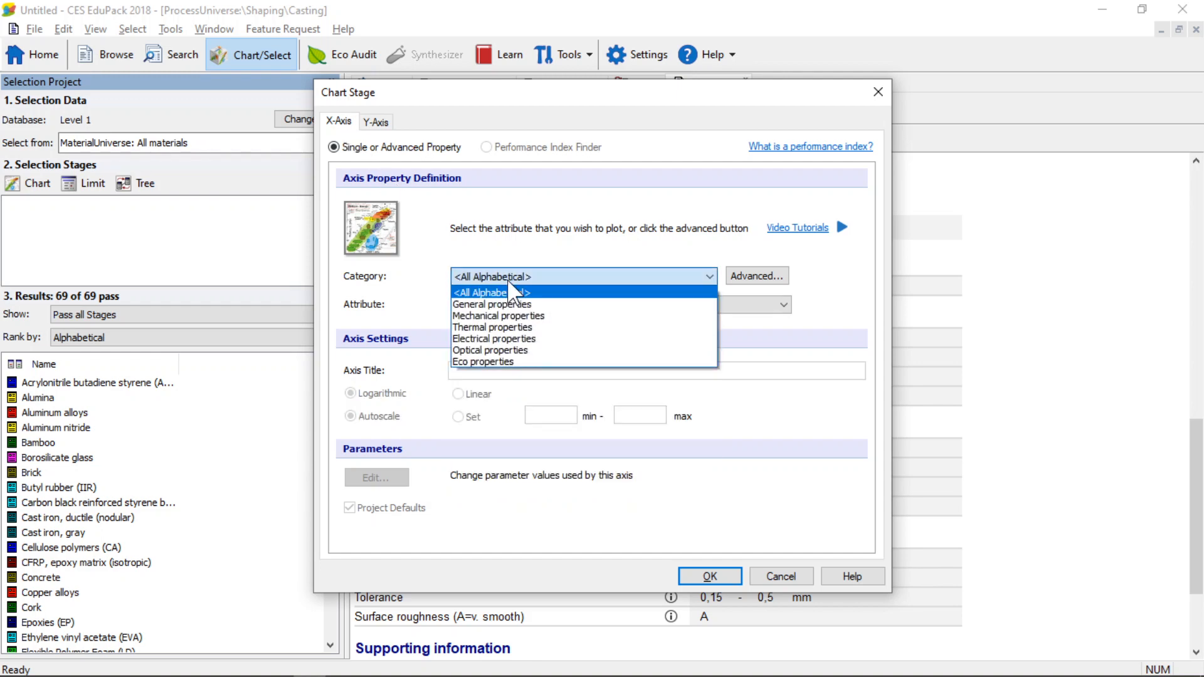
pyautogui.click(507, 304)
pyautogui.click(508, 305)
pyautogui.click(513, 332)
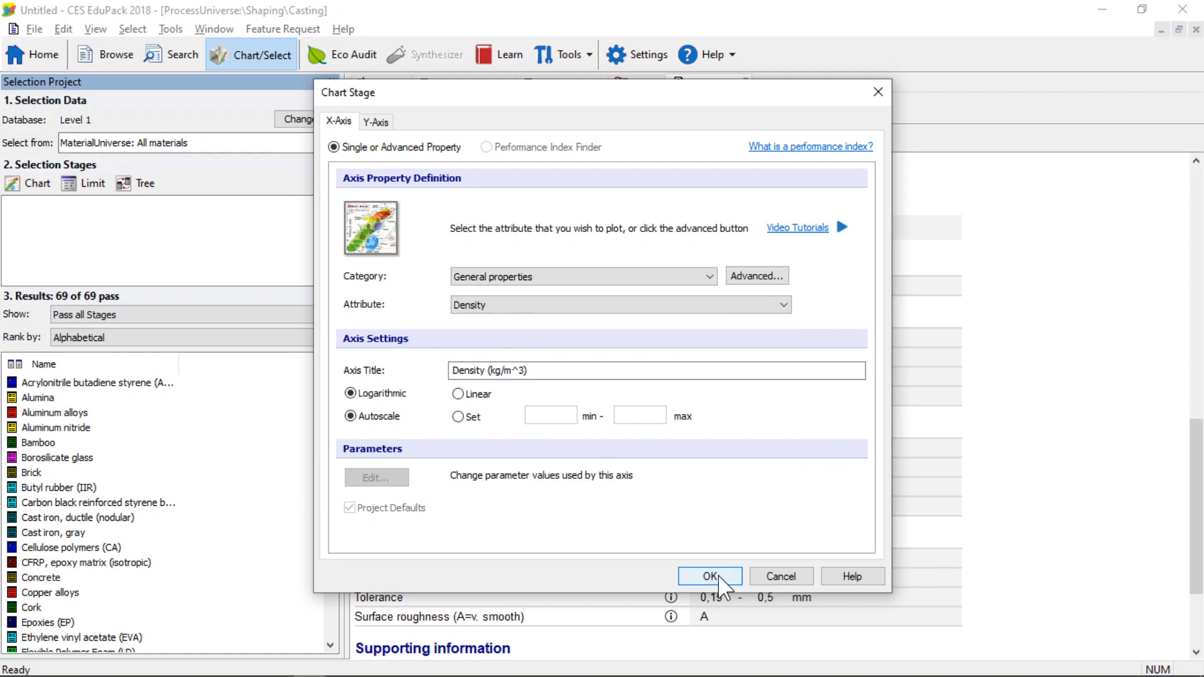
pyautogui.click(719, 580)
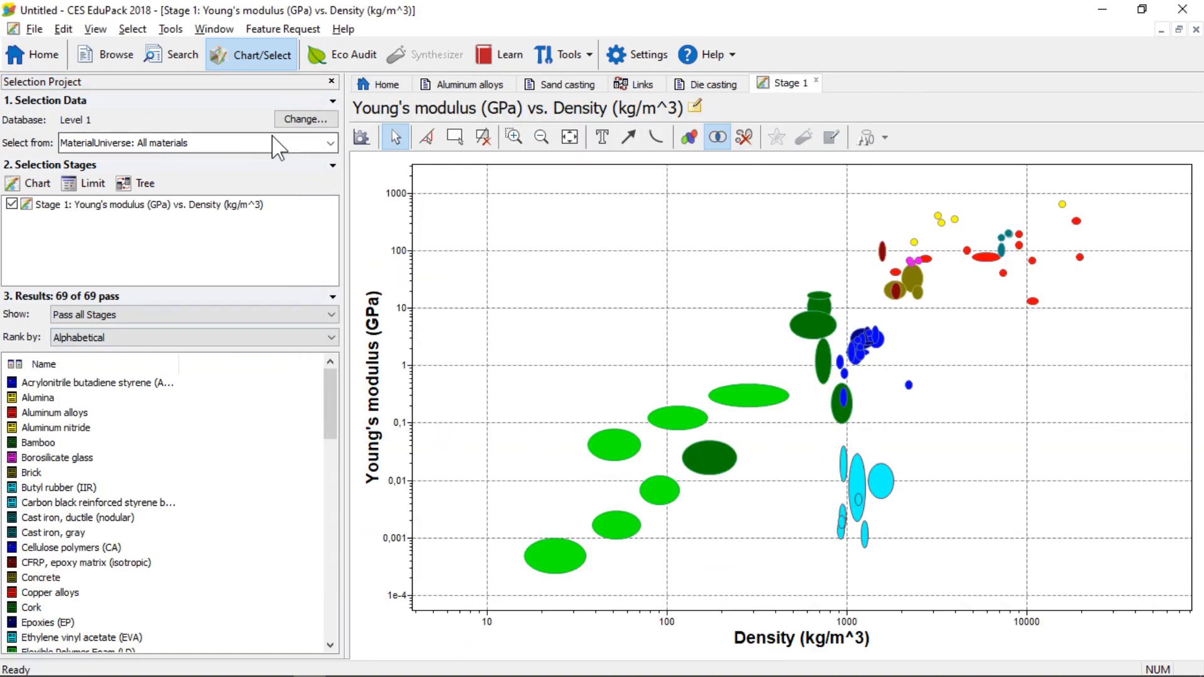
# - Box-select the materials with Young's modulus above about 10 GPa and density below about 3700 kg/m^3
pyautogui.click(456, 143)
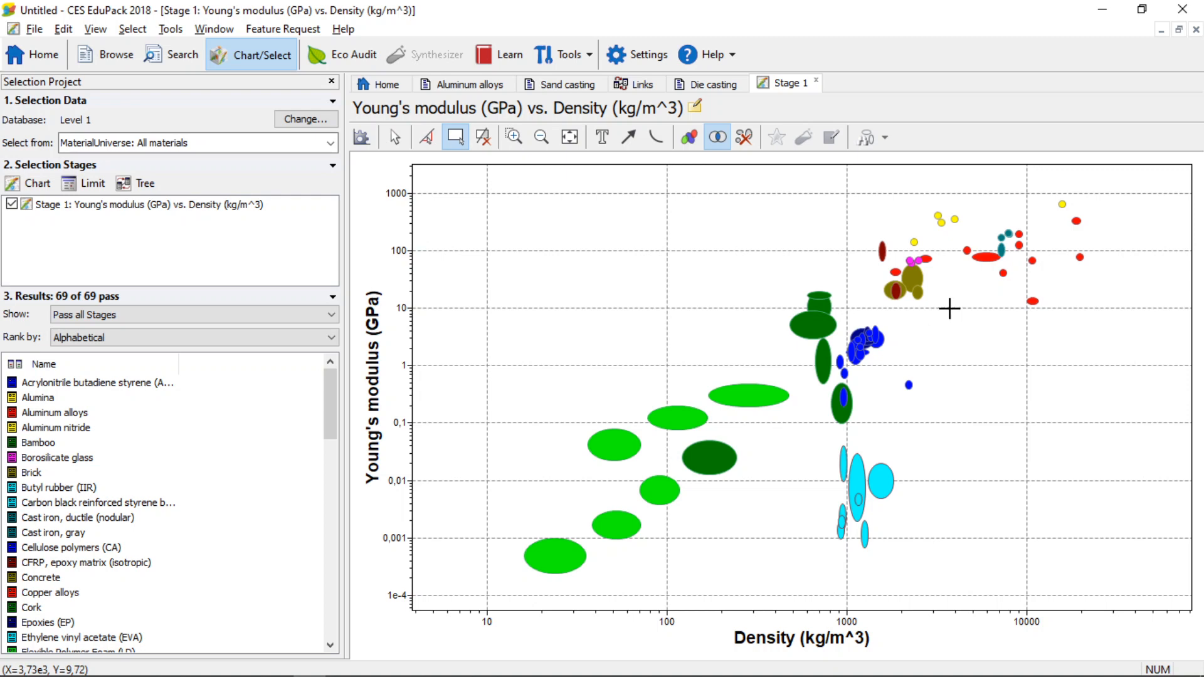
pyautogui.moveTo(950, 308); pyautogui.dragTo(363, 169)
pyautogui.click(395, 137)
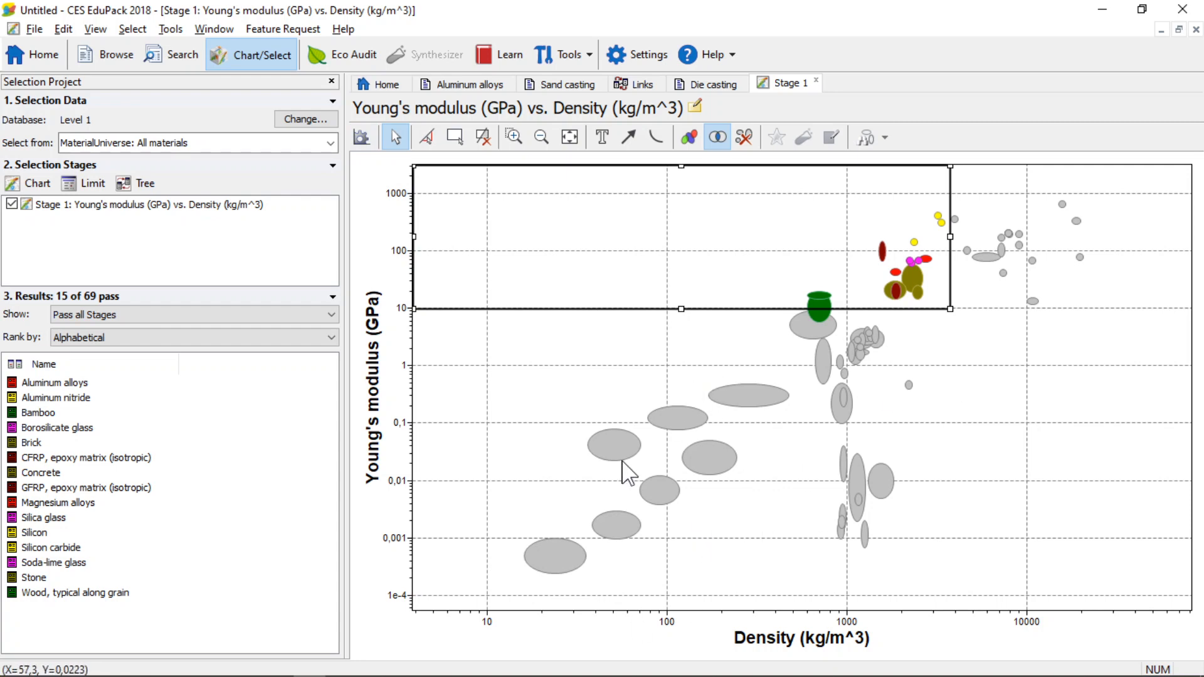
pyautogui.click(514, 136)
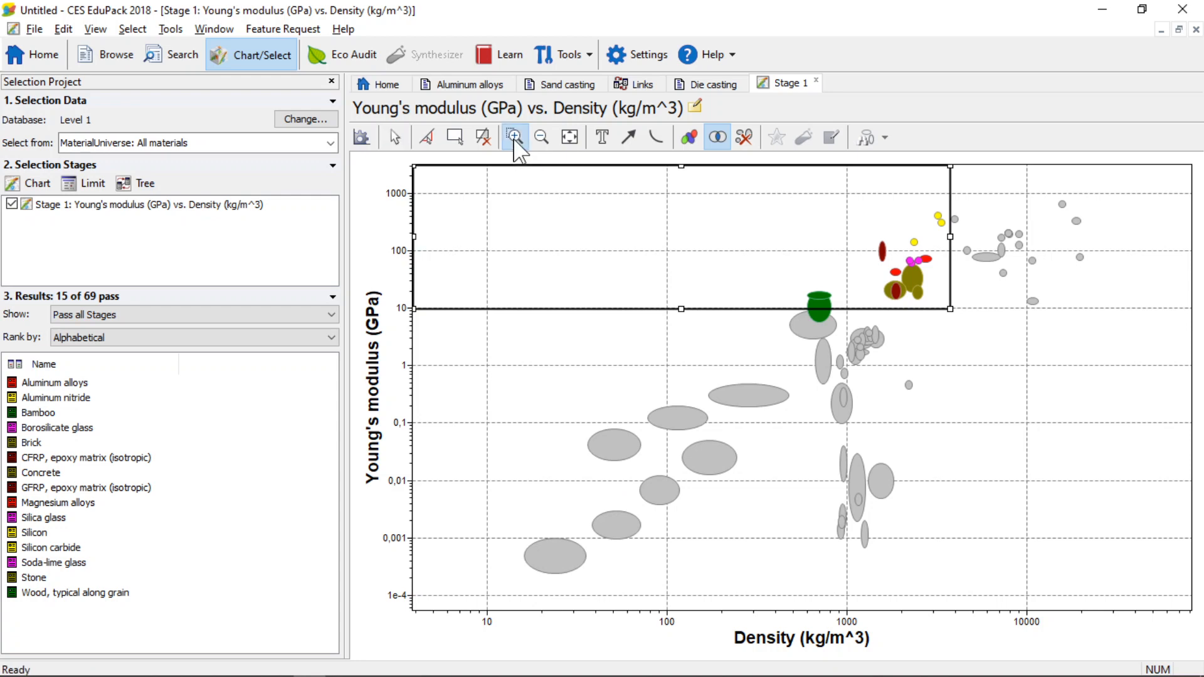
pyautogui.moveTo(955, 310); pyautogui.dragTo(641, 169)
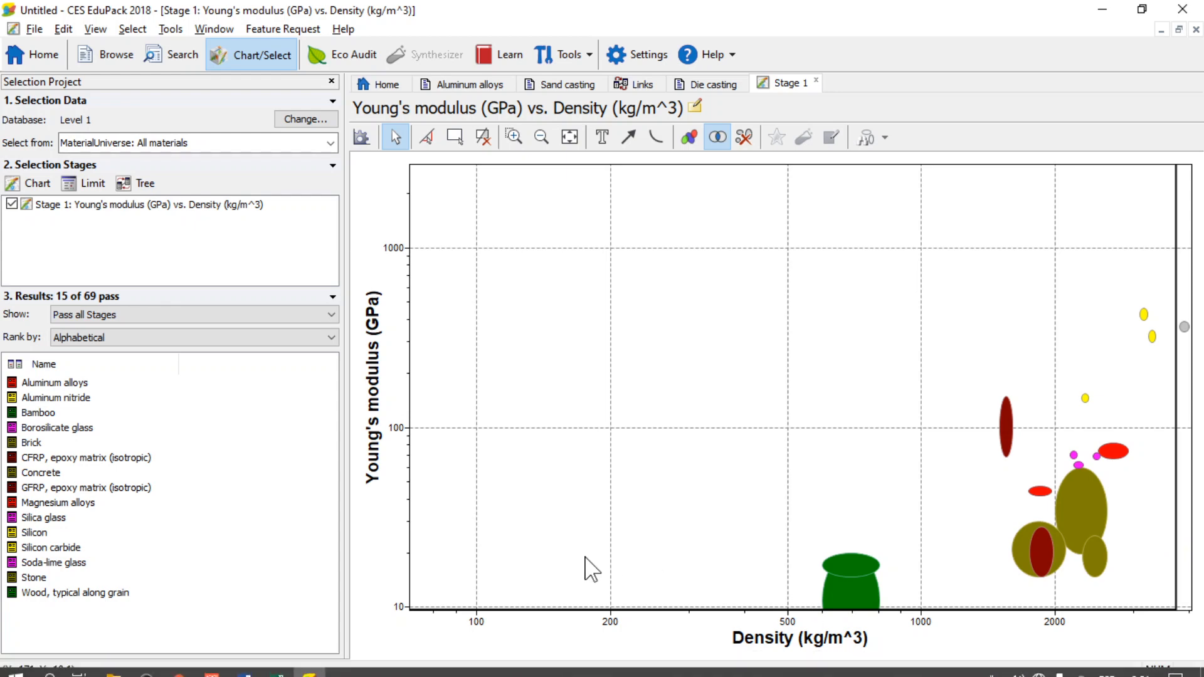
pyautogui.click(570, 136)
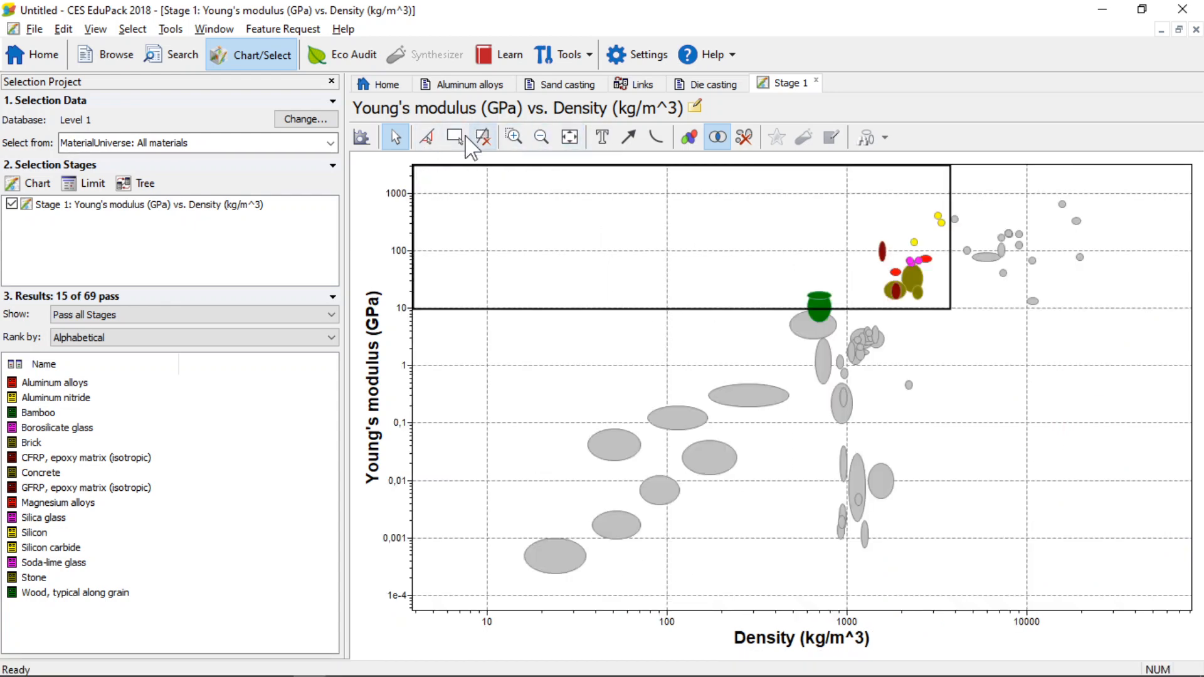
# - Add an index line with slope 2 that maximizes the index and position it through the silica glass and magnesium alloys bubbles
pyautogui.click(521, 144)
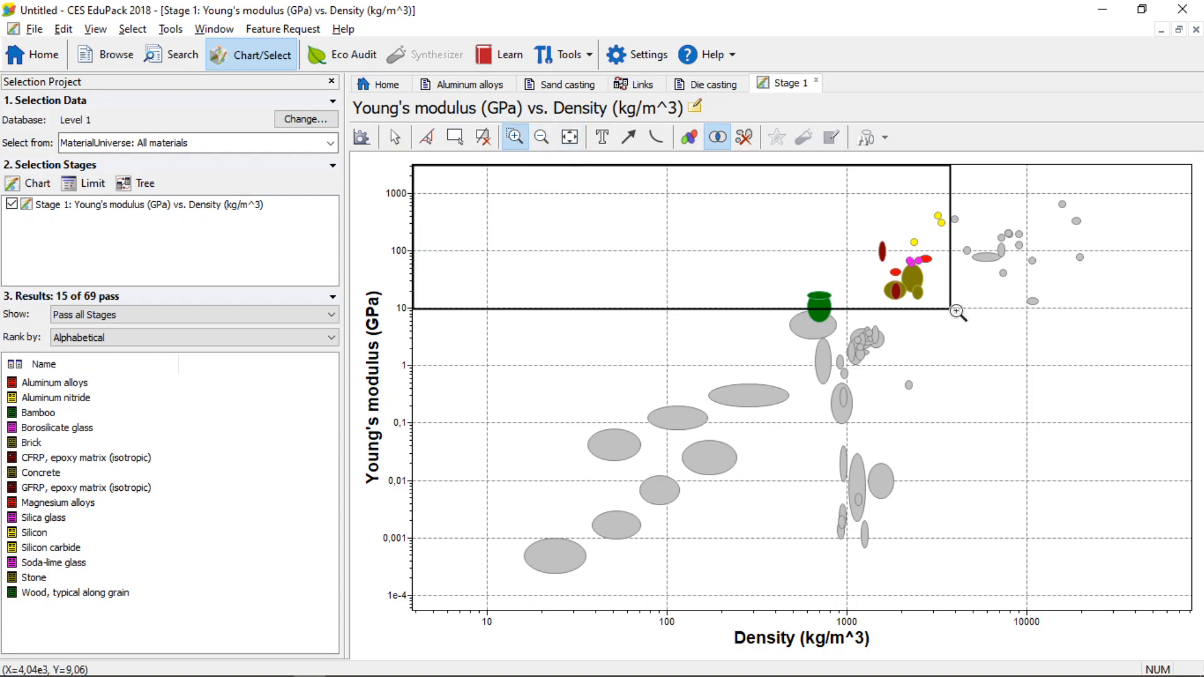
pyautogui.moveTo(954, 311); pyautogui.dragTo(739, 190)
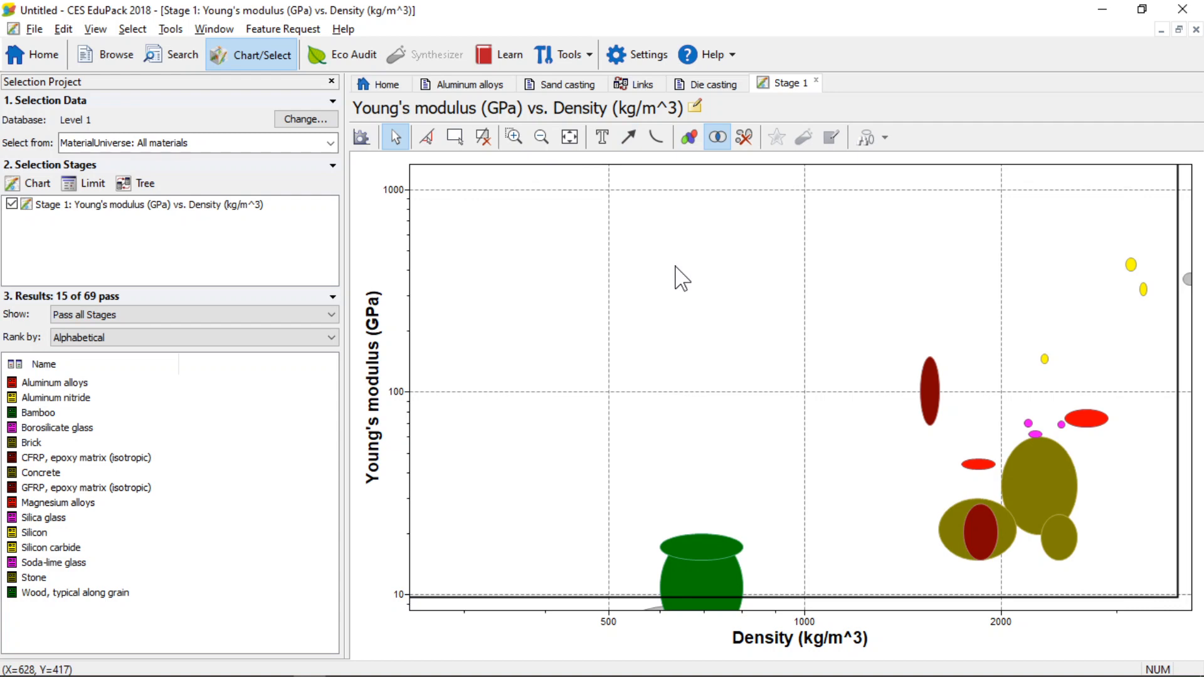
pyautogui.click(429, 139)
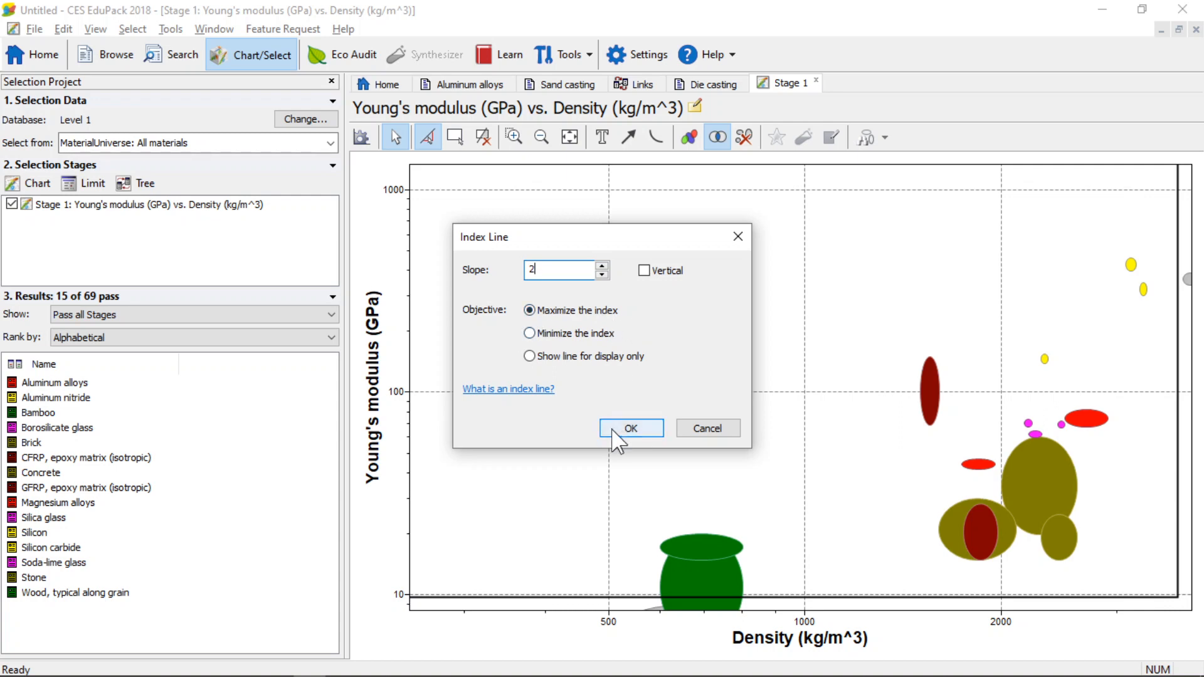
pyautogui.click(617, 432)
pyautogui.click(1043, 530)
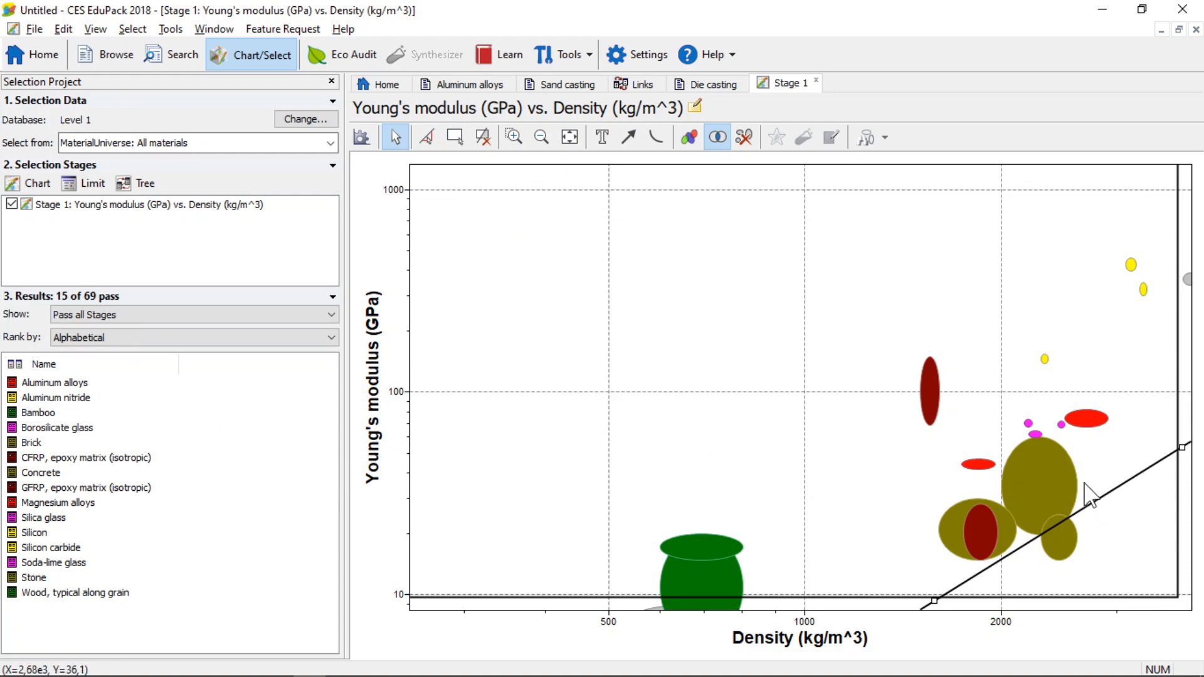
pyautogui.moveTo(1094, 502); pyautogui.dragTo(1021, 428)
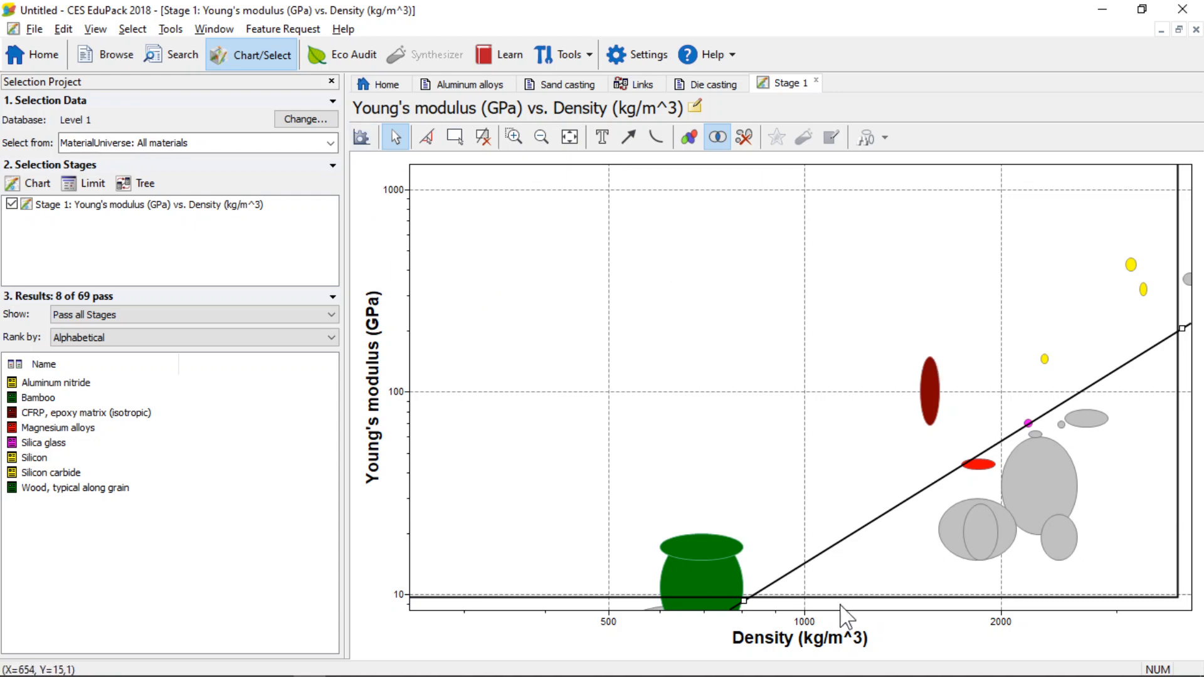
# - Read the Word guide's passage on the second, Limit selection stage and return to CES EduPack
pyautogui.hotkey('alt', 'Tab')
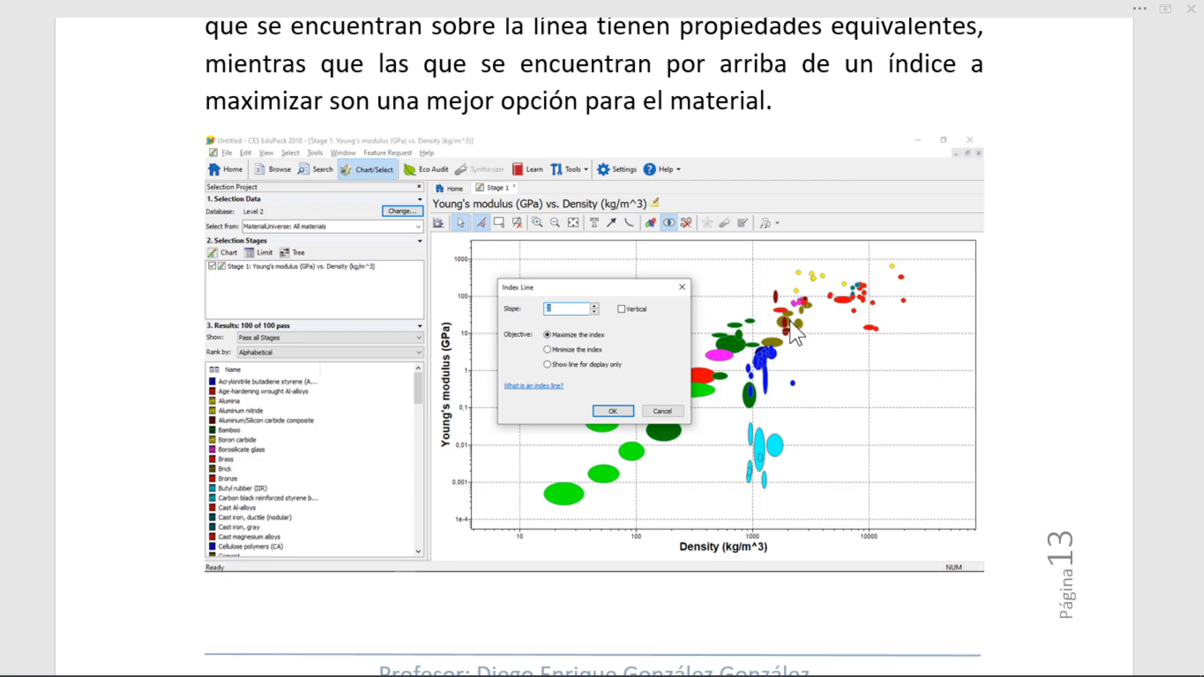
pyautogui.scroll(-15, 936, 288)
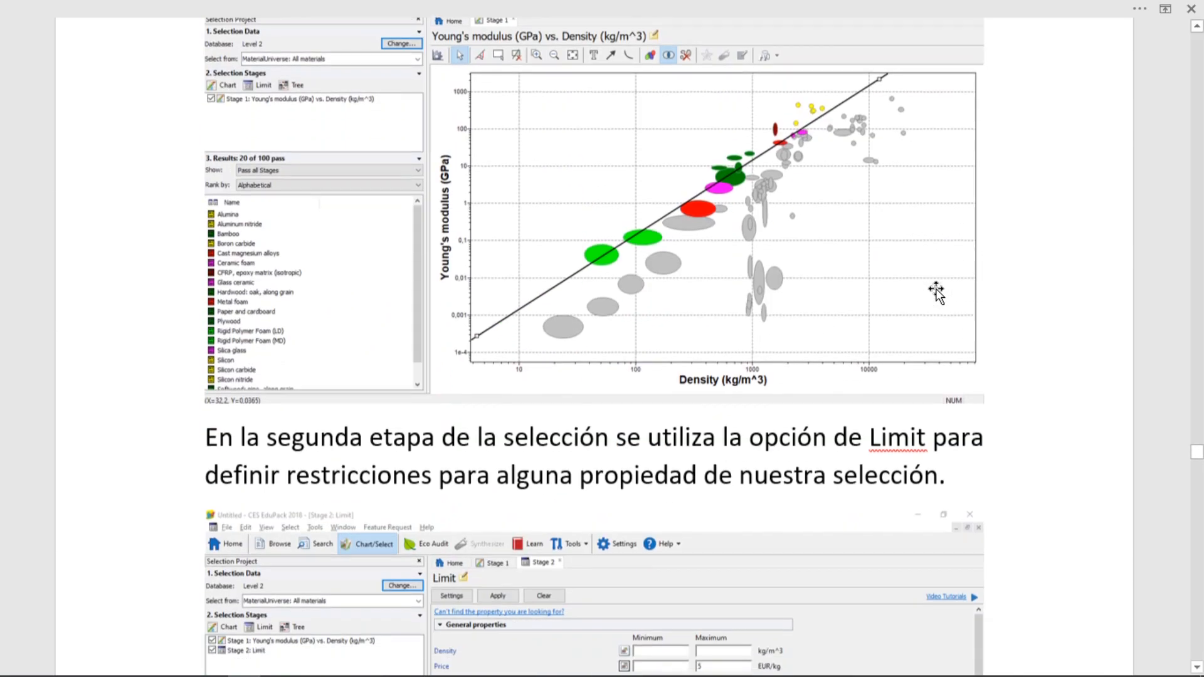
pyautogui.scroll(-6, 737, 307)
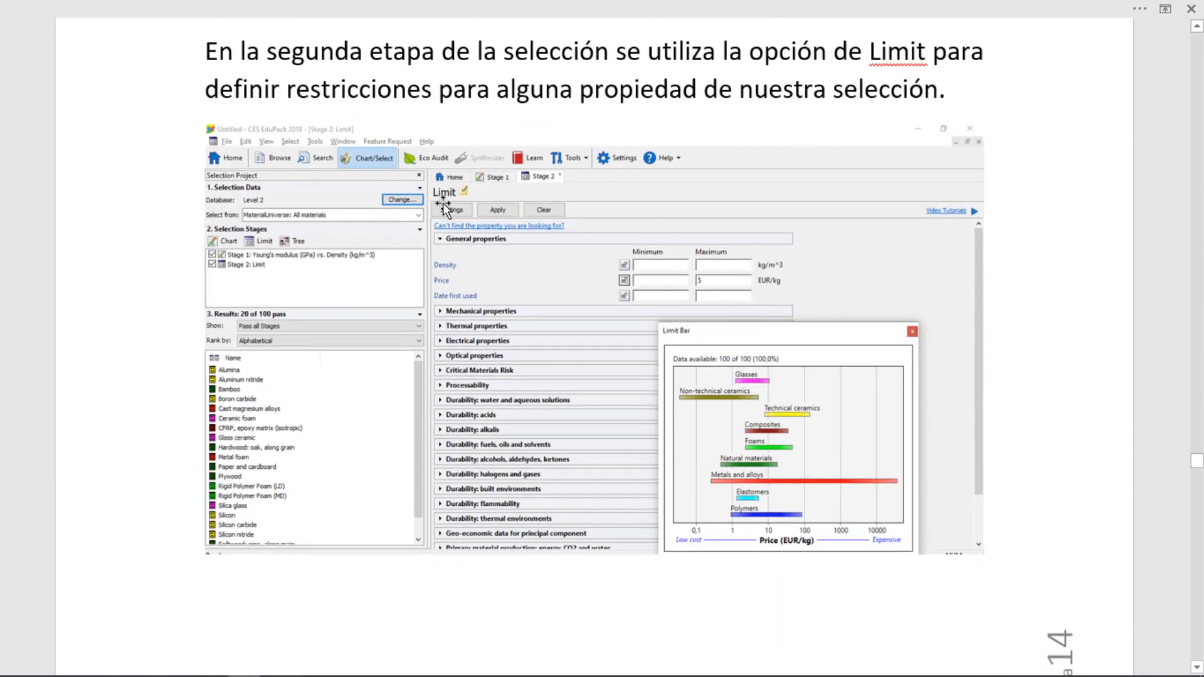
pyautogui.hotkey('alt', 'Tab')
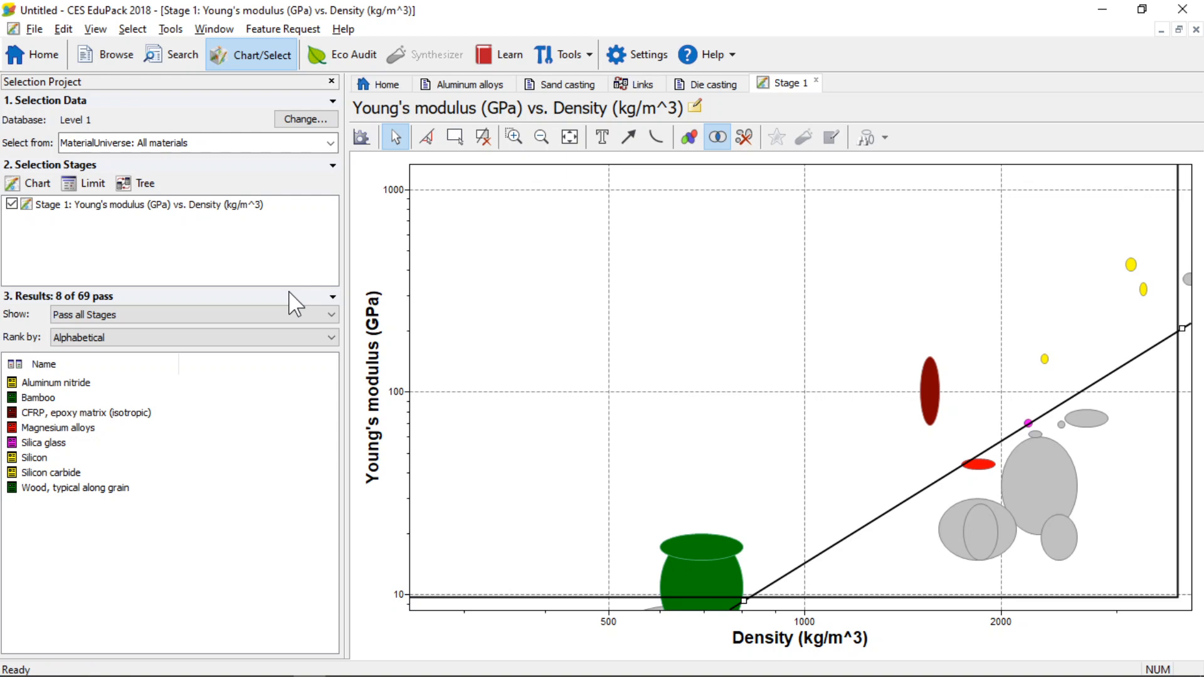
# - Add a Limit selection stage and expand its General properties and Mechanical properties groups
pyautogui.click(88, 183)
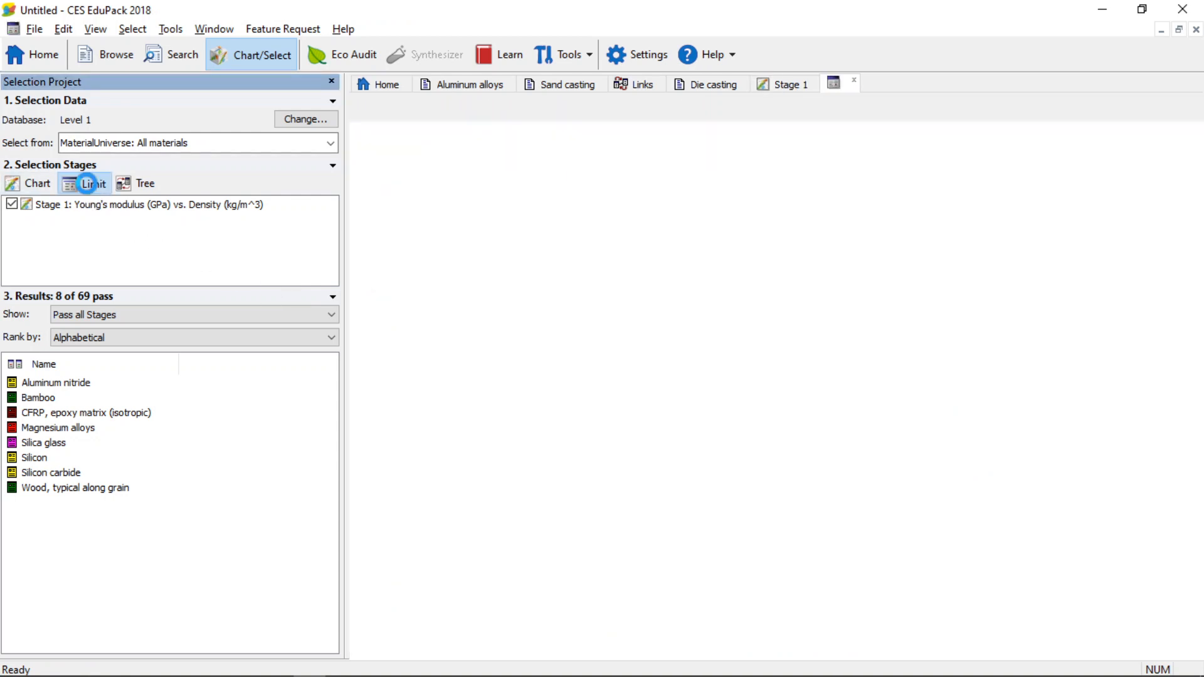
pyautogui.click(375, 181)
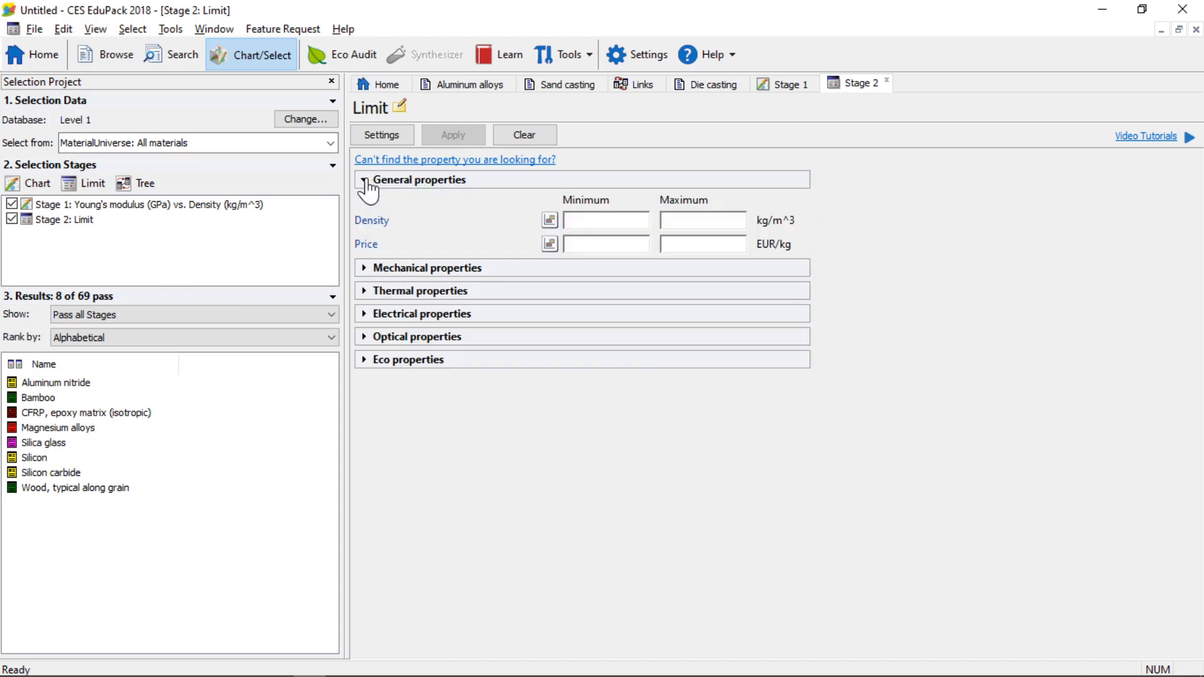
pyautogui.click(369, 269)
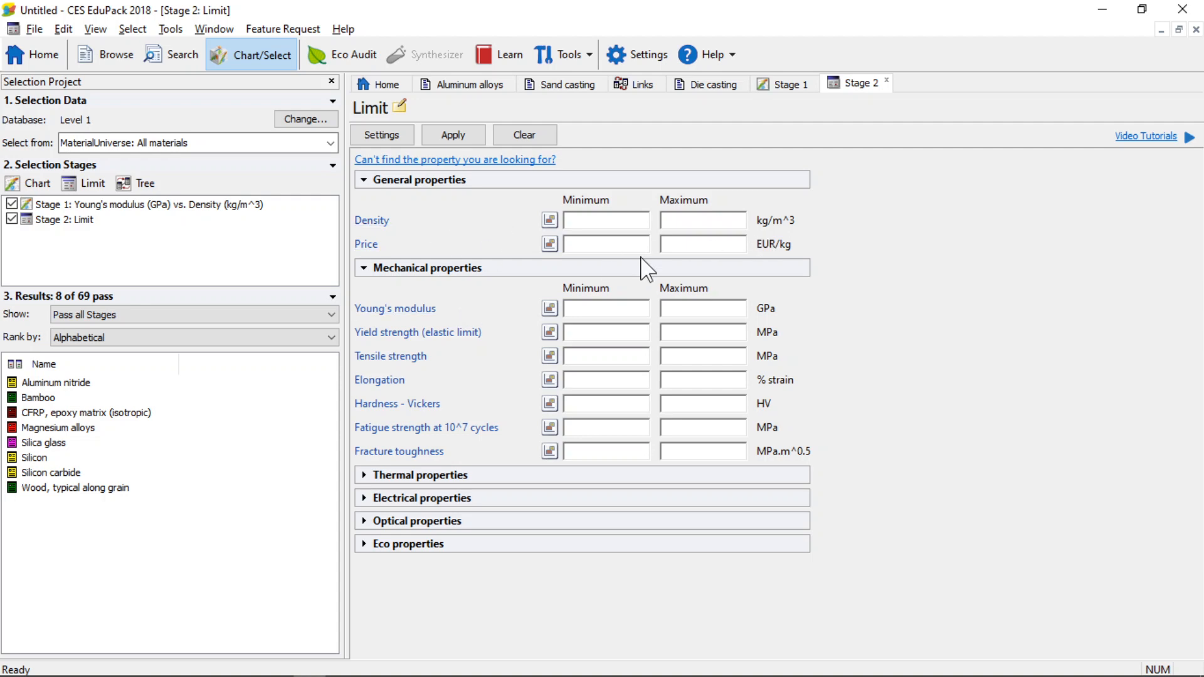
# - Review the Stage 1 Young's modulus vs. Density chart and return to the Limit stage
pyautogui.click(129, 206)
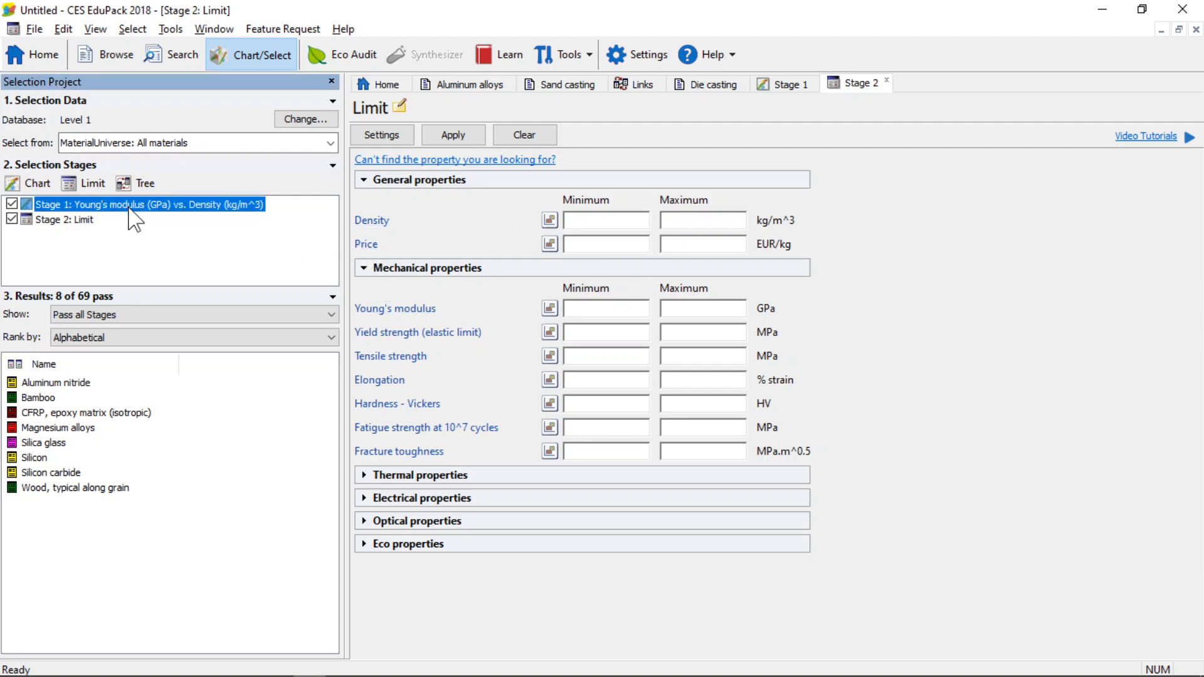
pyautogui.click(718, 84)
pyautogui.click(778, 87)
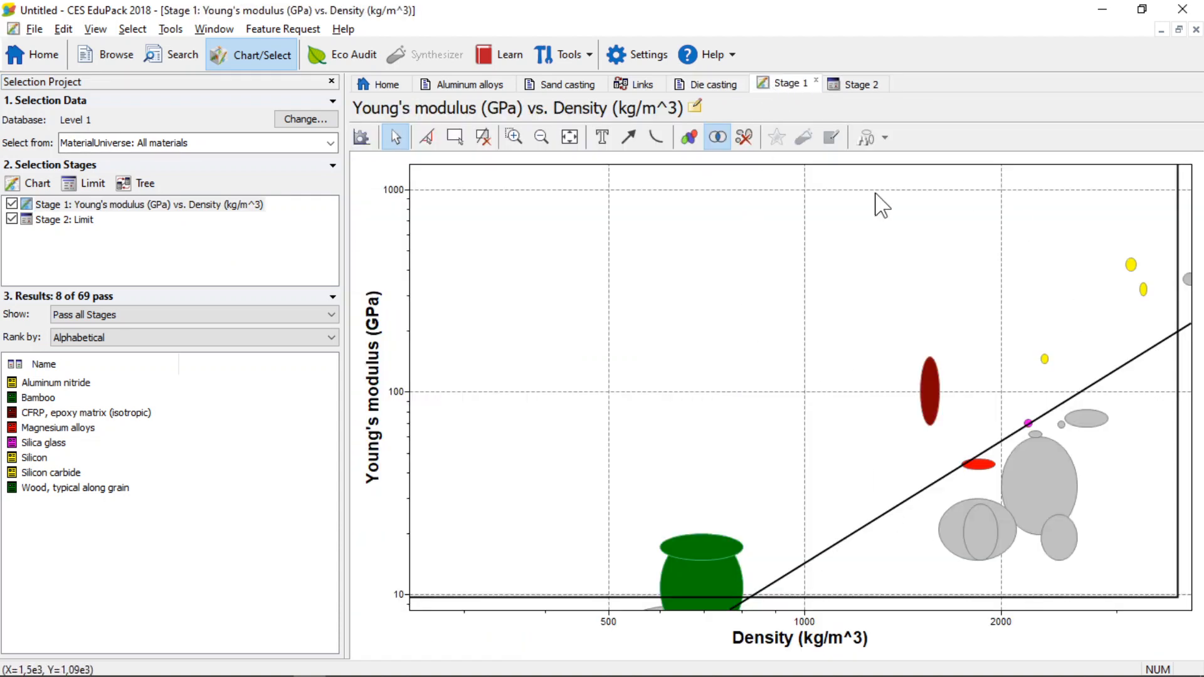
pyautogui.click(854, 85)
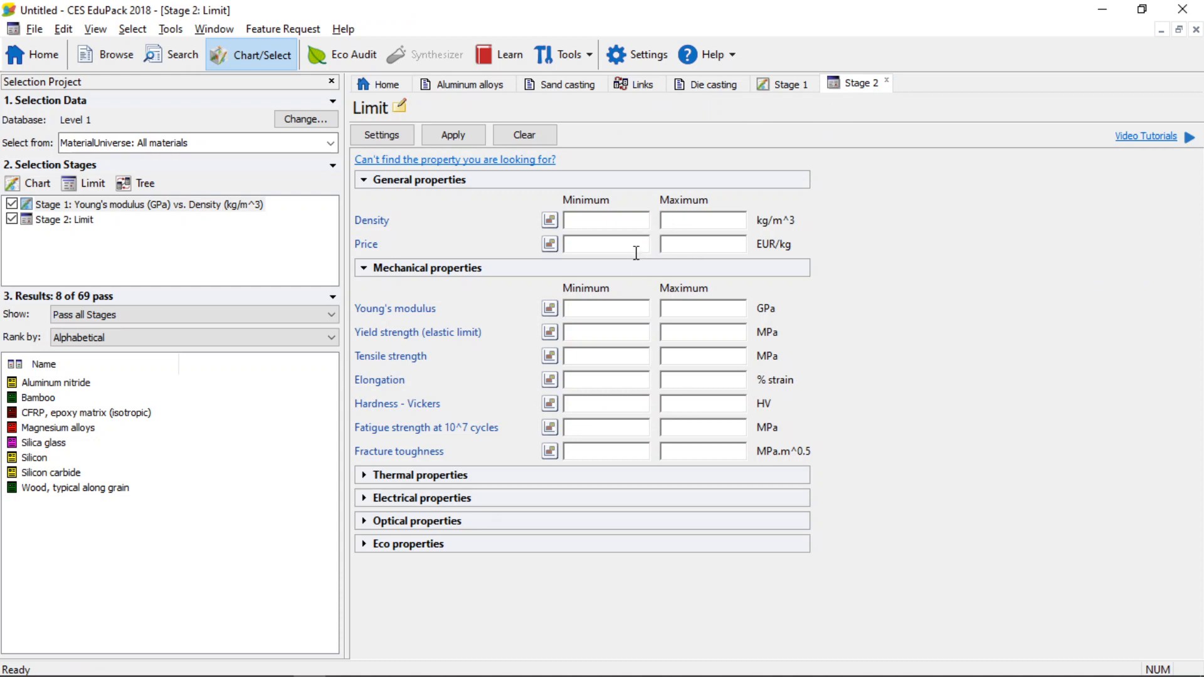
# - Check the price ranges of the material families in the Limit Bar and set the maximum price to 5 EUR/kg
pyautogui.click(550, 245)
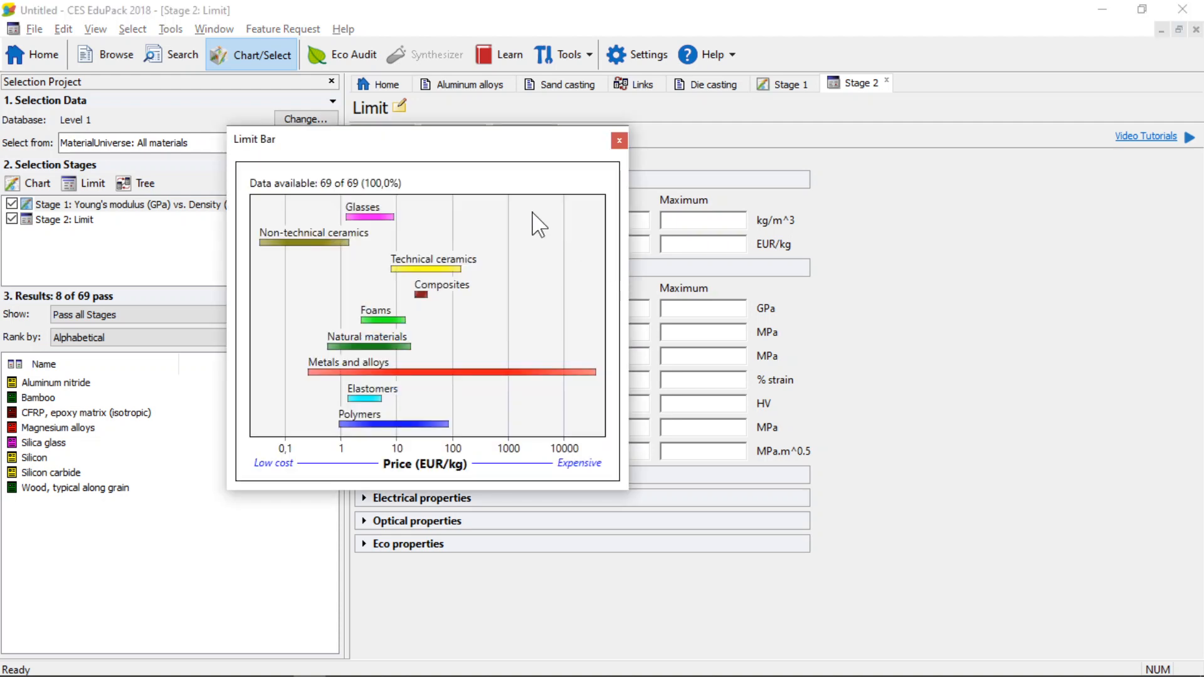
pyautogui.moveTo(442, 145); pyautogui.dragTo(1005, 158)
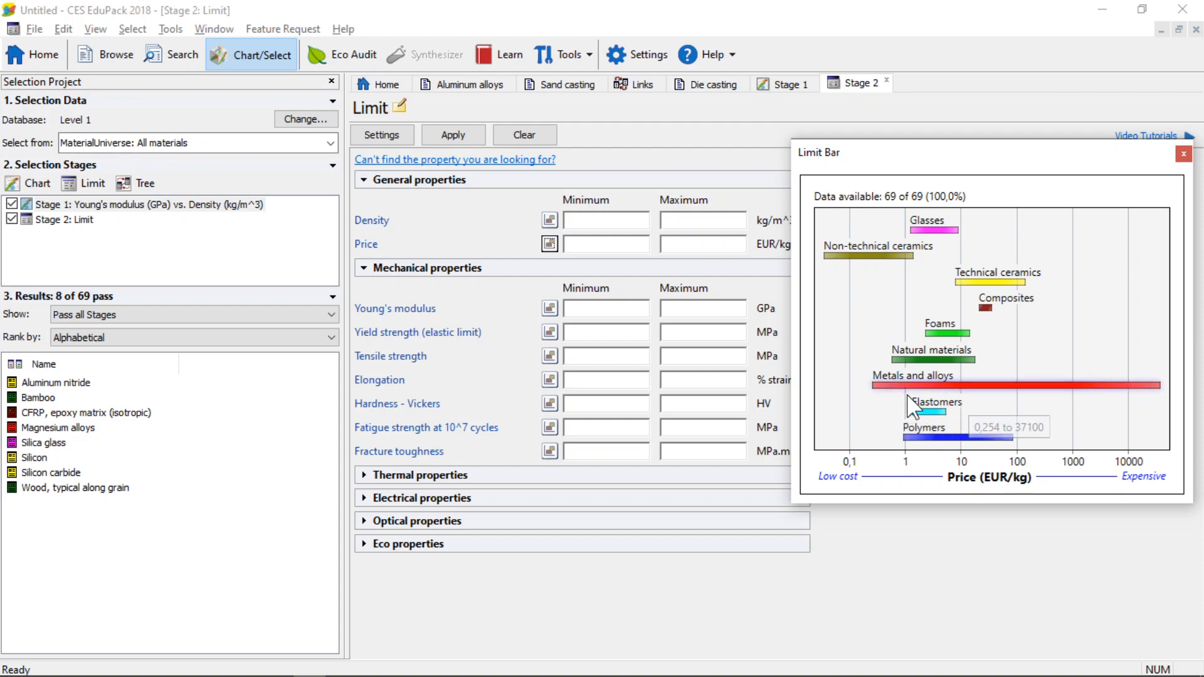
pyautogui.moveTo(907, 389)
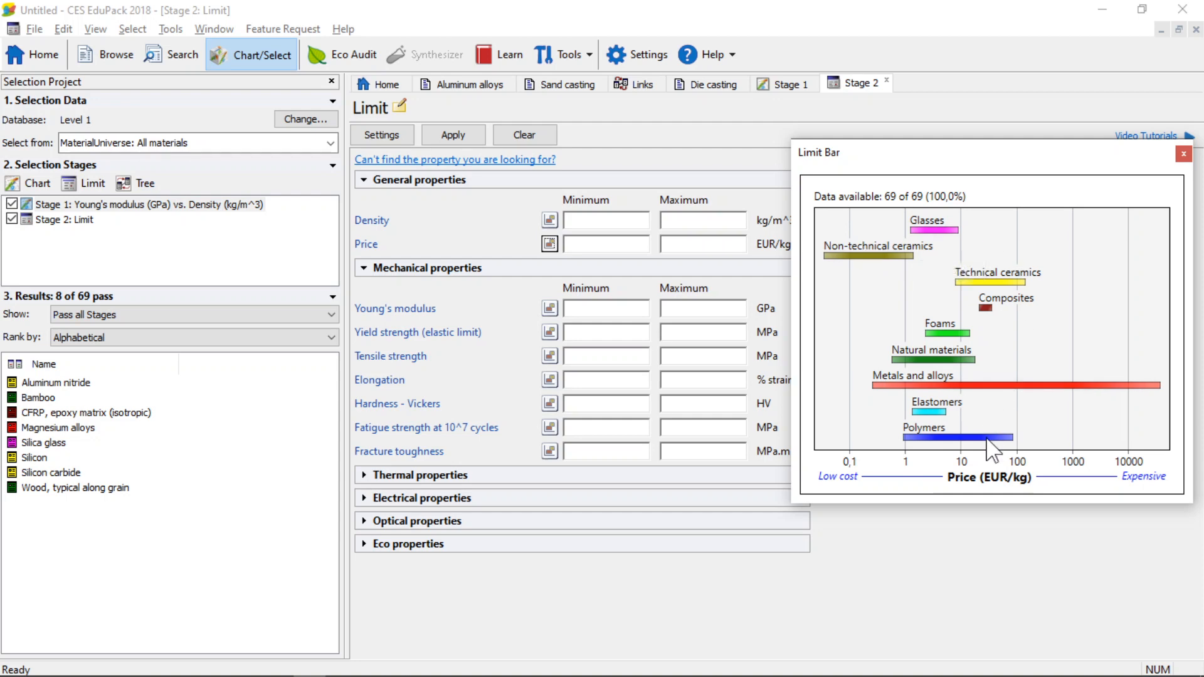
pyautogui.click(1184, 154)
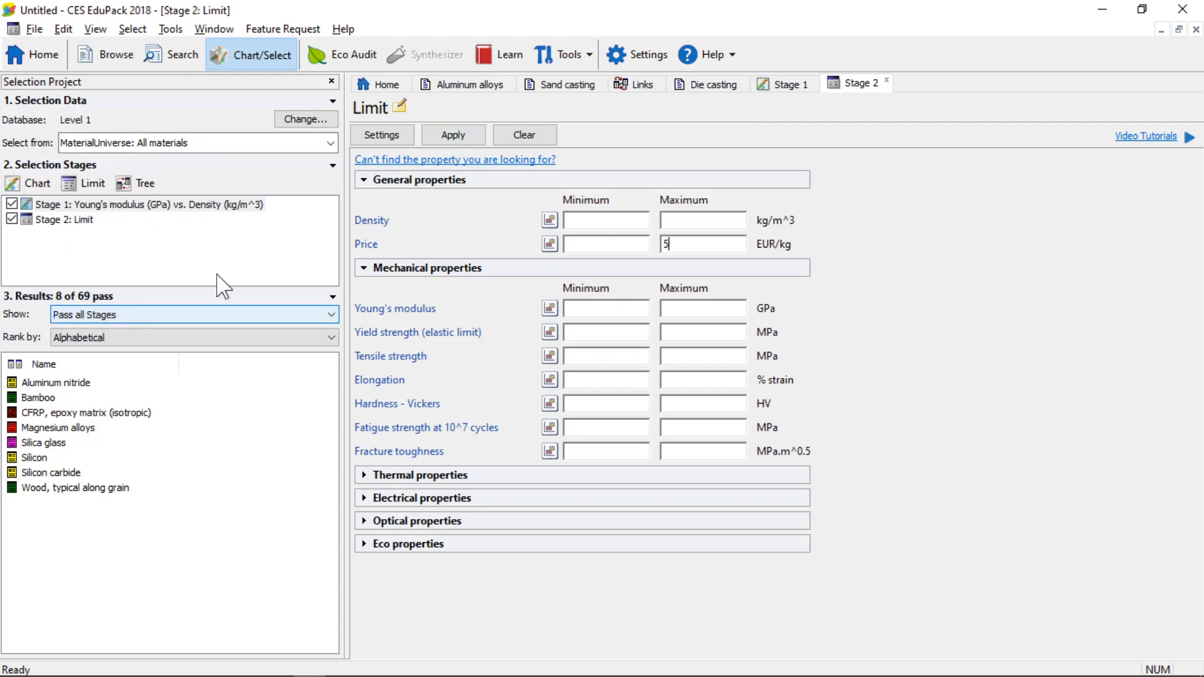
# - Apply the Stage 2 price limit, then check the Stage 1 chart and the following passage of the Word guide
pyautogui.click(470, 138)
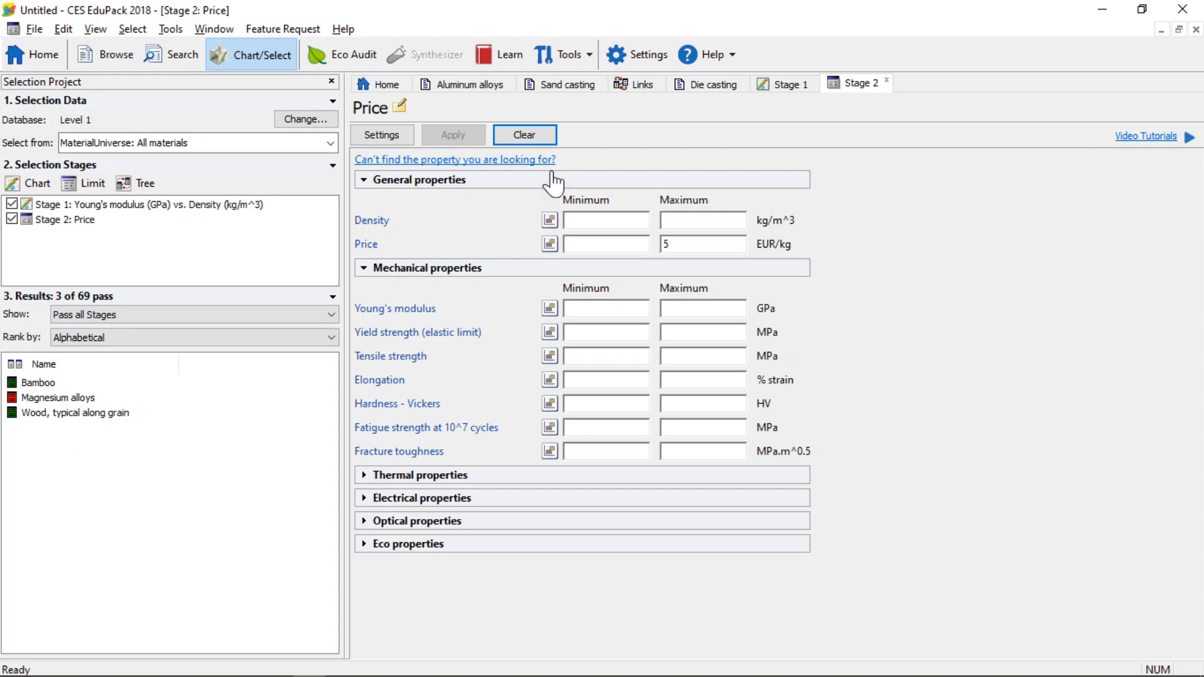
pyautogui.click(781, 88)
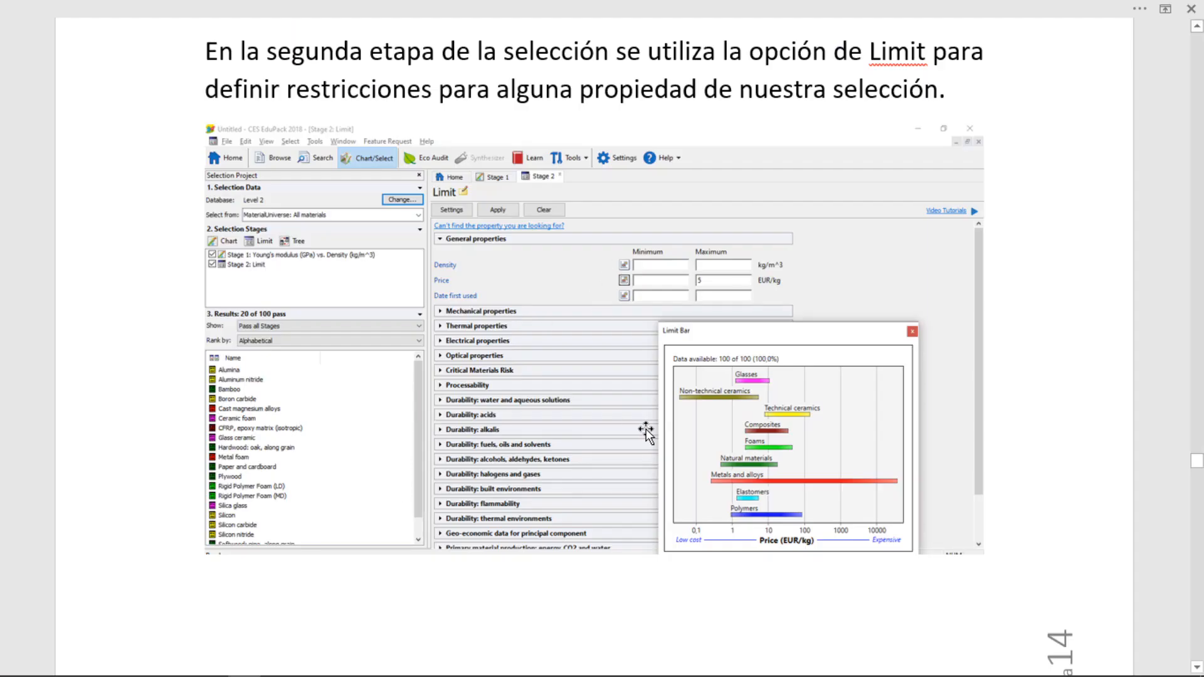
pyautogui.scroll(-15, 628, 429)
pyautogui.scroll(-10, 665, 434)
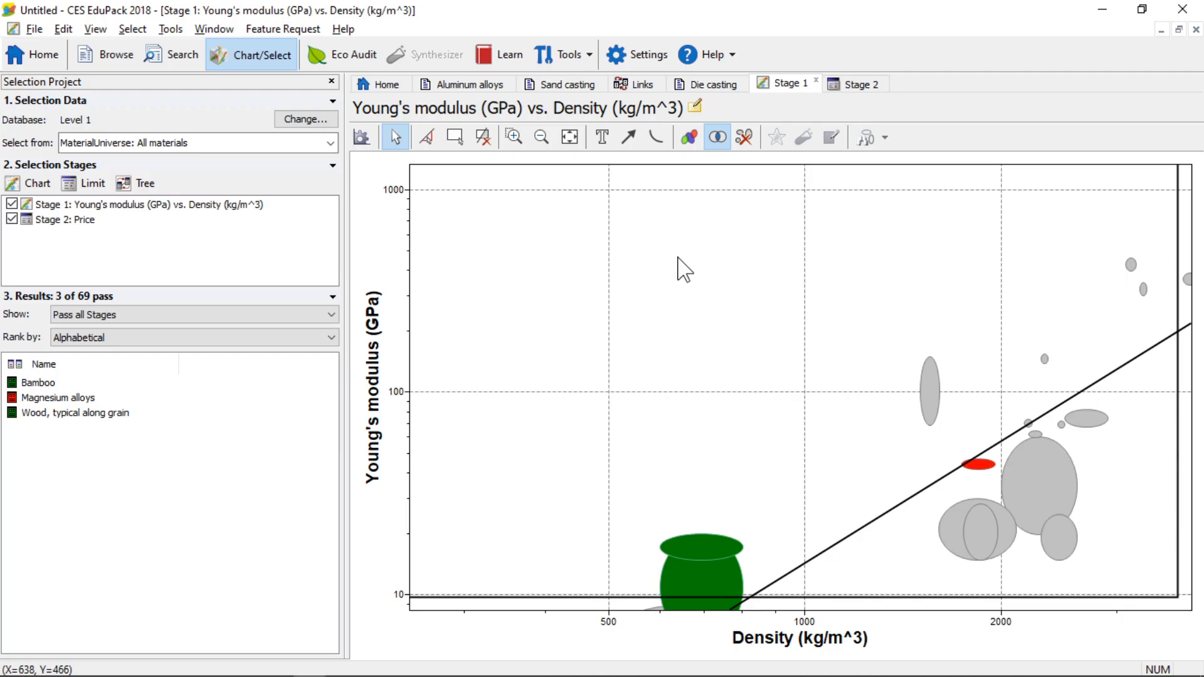
# - Add a Tree selection stage from MaterialUniverse that passes the Natural materials and Ferrous records
pyautogui.click(122, 187)
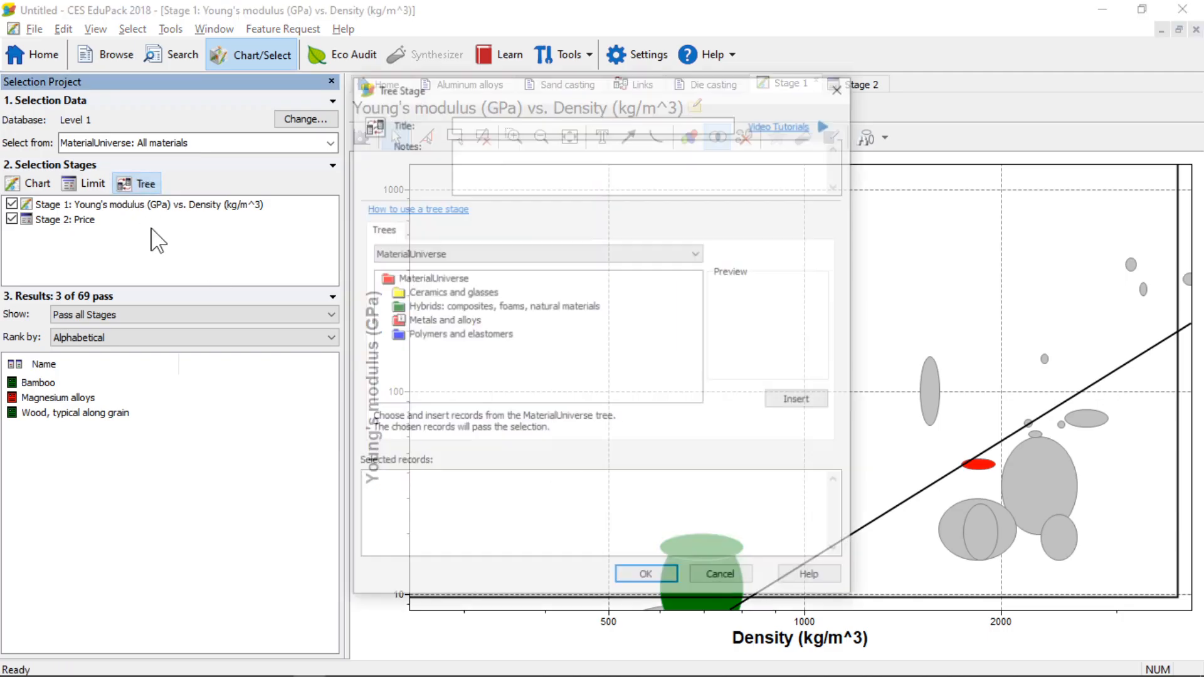
pyautogui.click(381, 306)
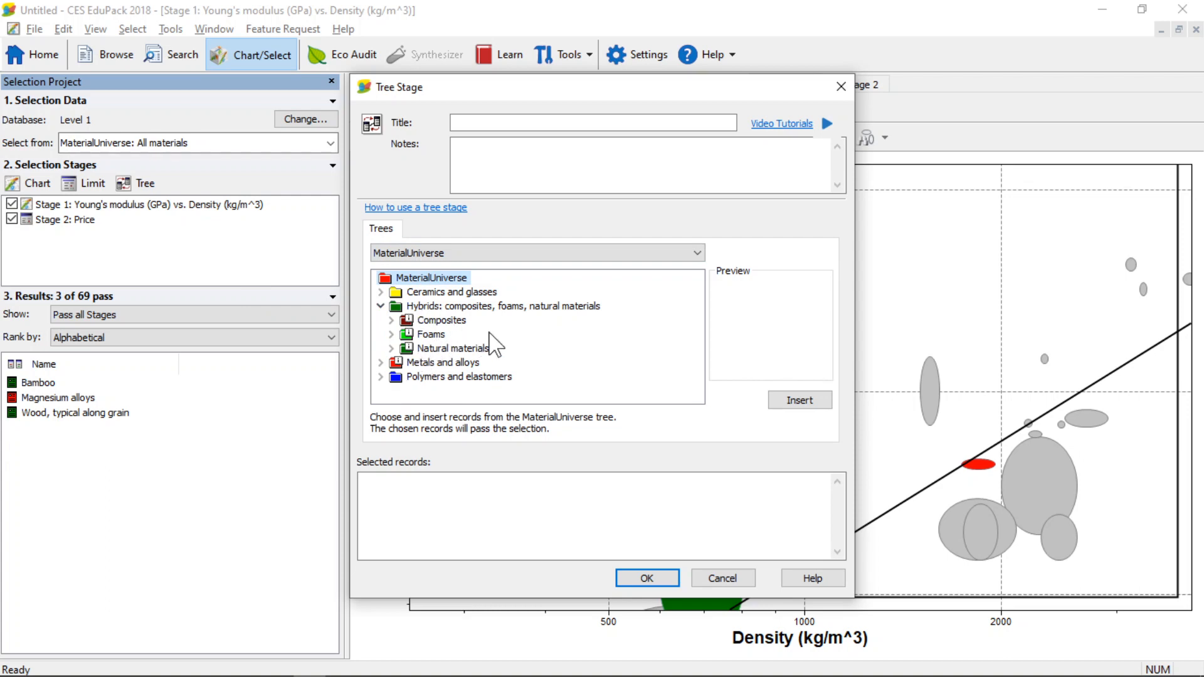
pyautogui.click(470, 363)
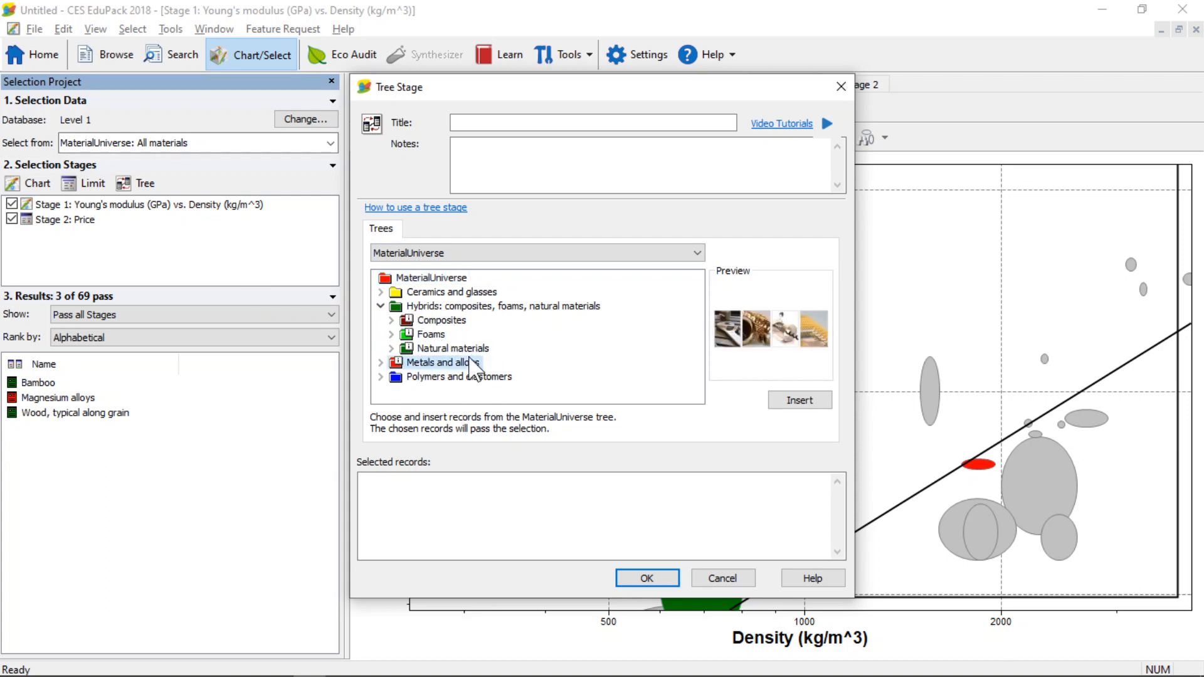
pyautogui.doubleClick(472, 349)
pyautogui.click(380, 363)
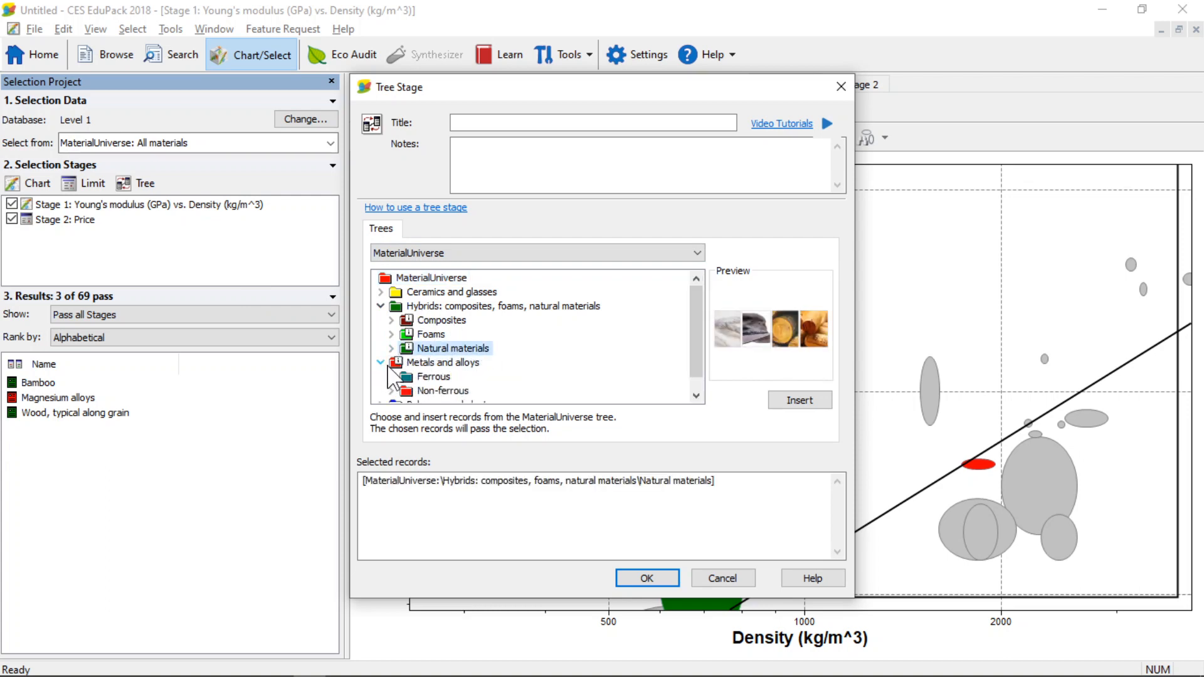
pyautogui.doubleClick(432, 377)
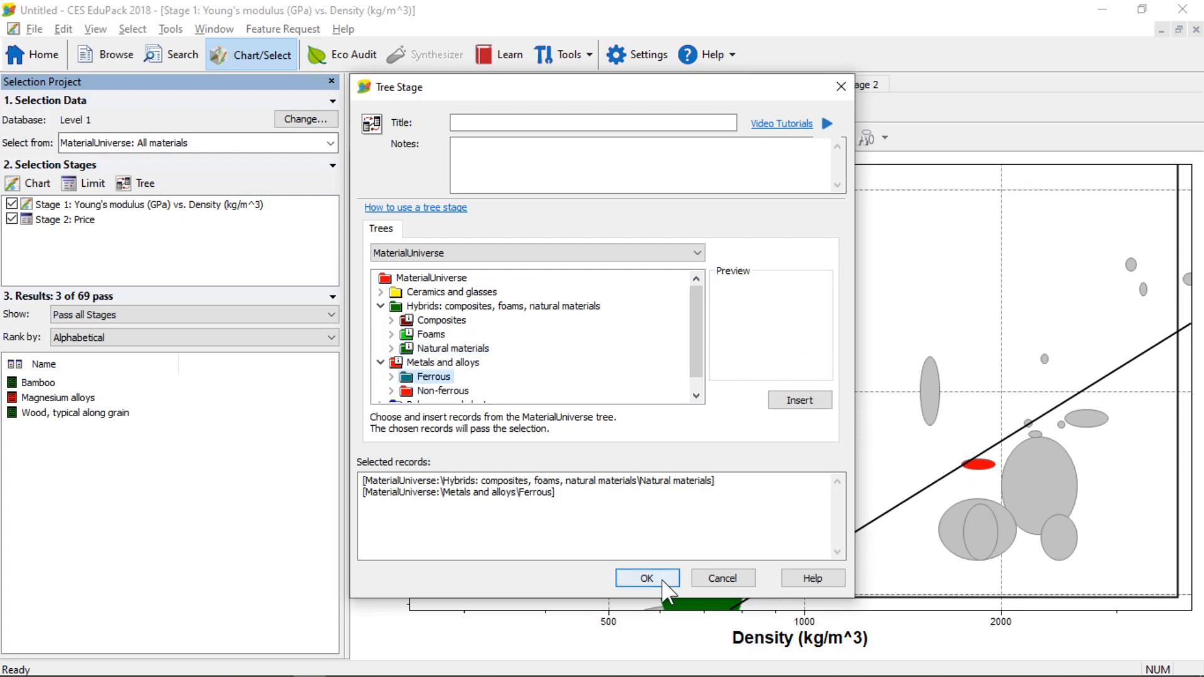
pyautogui.click(646, 578)
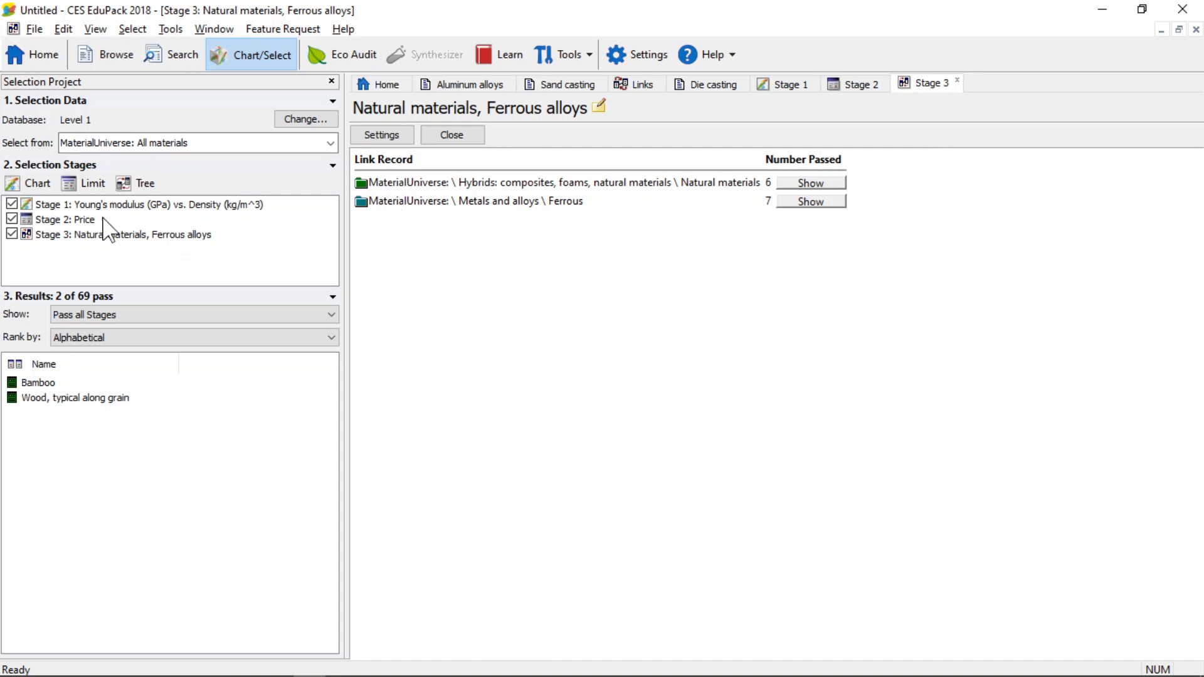
# - Review the three selection stages in the project and view the Young's modulus vs. Density chart of Stage 1
pyautogui.click(72, 205)
pyautogui.click(66, 219)
pyautogui.click(71, 235)
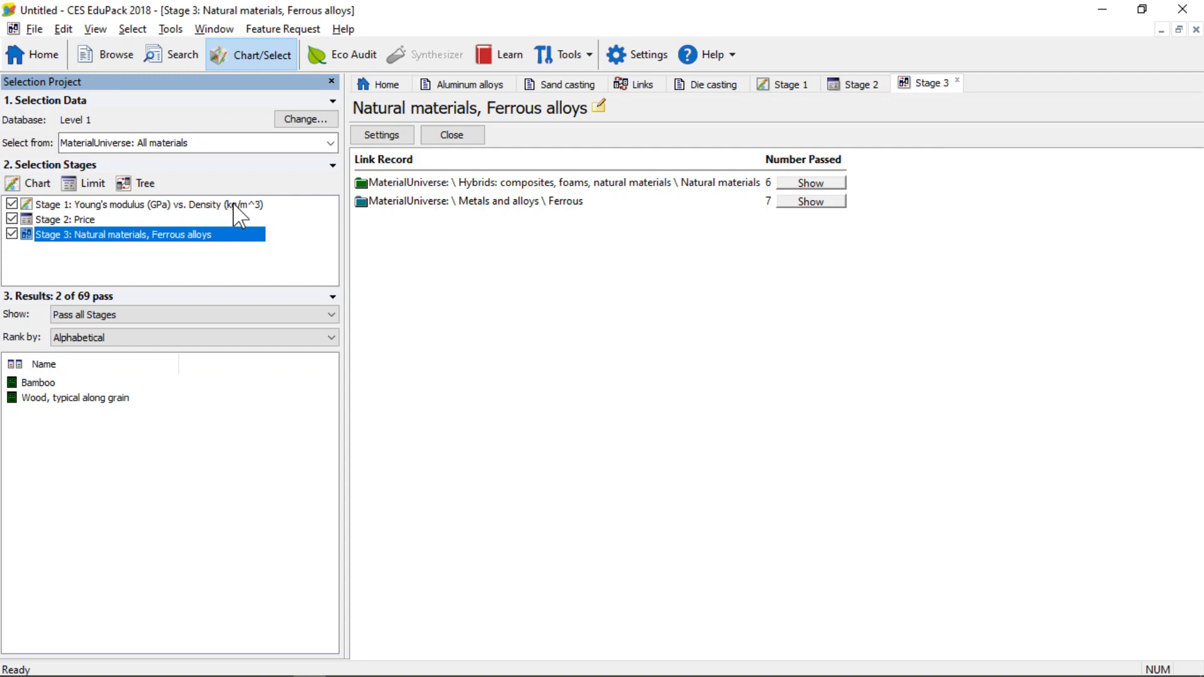
pyautogui.click(779, 88)
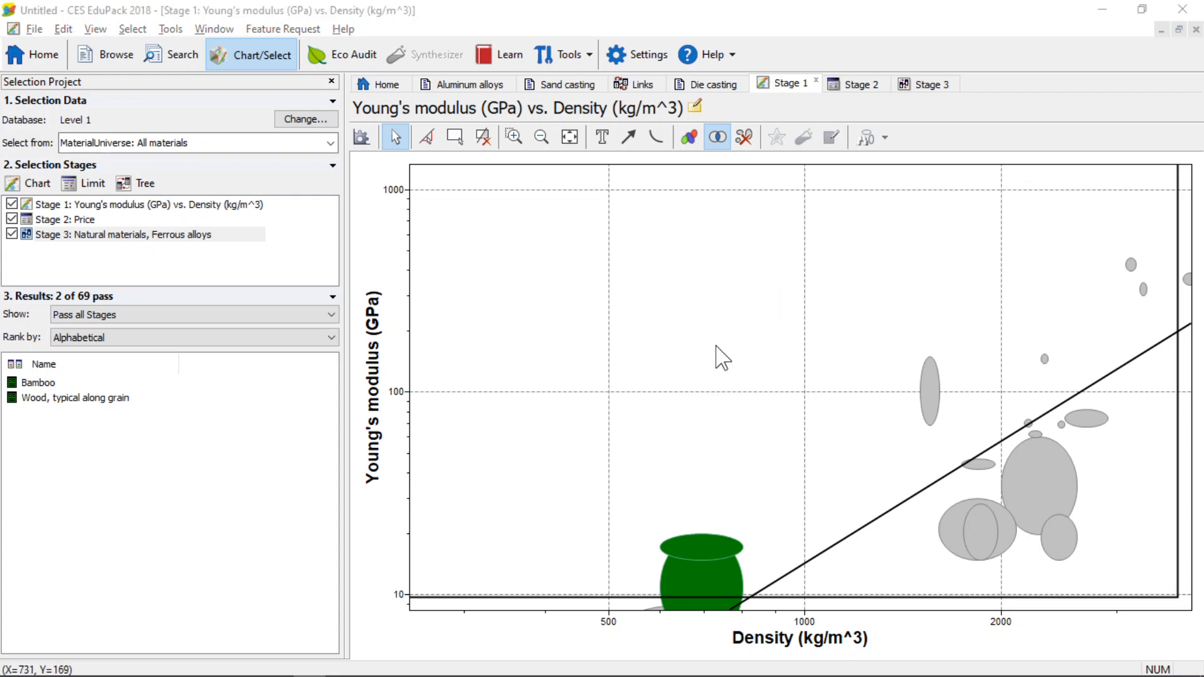
# - Switch to the Word guide and read section 1.3.2 on replacement indices with Table 9.5 of scaling laws
pyautogui.hotkey('alt', 'Tab')
pyautogui.hotkey('alt', 'Tab')
pyautogui.hotkey('alt', 'Tab')
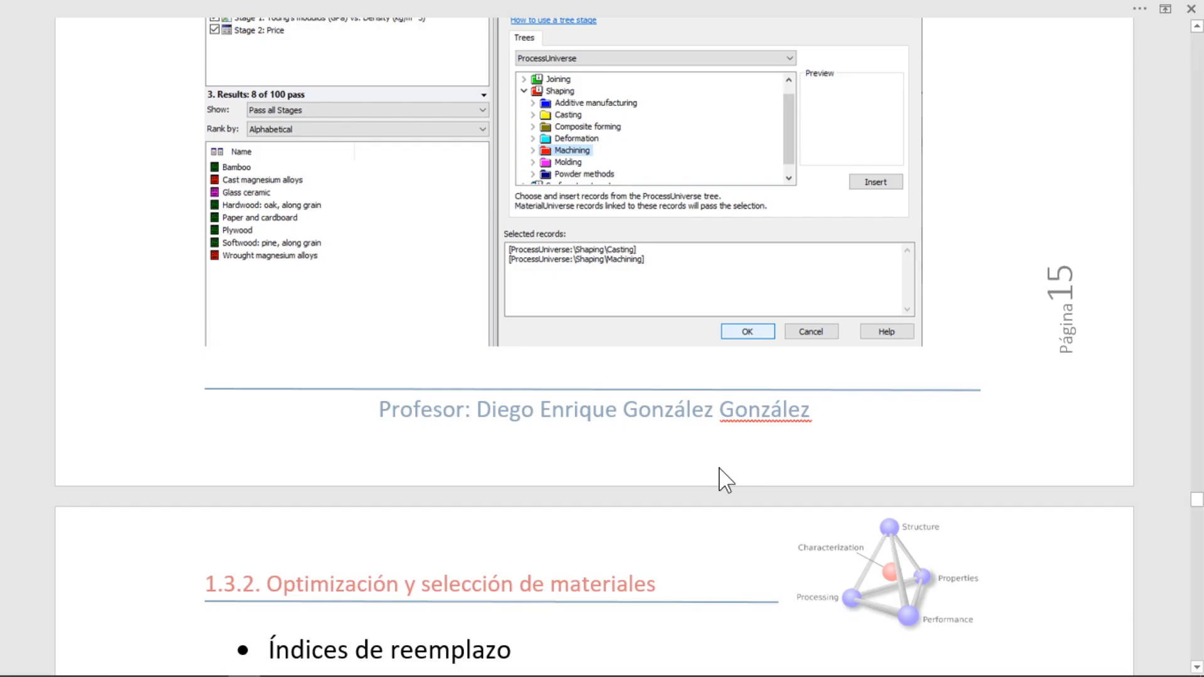
pyautogui.scroll(-7, 721, 477)
pyautogui.scroll(-2, 719, 468)
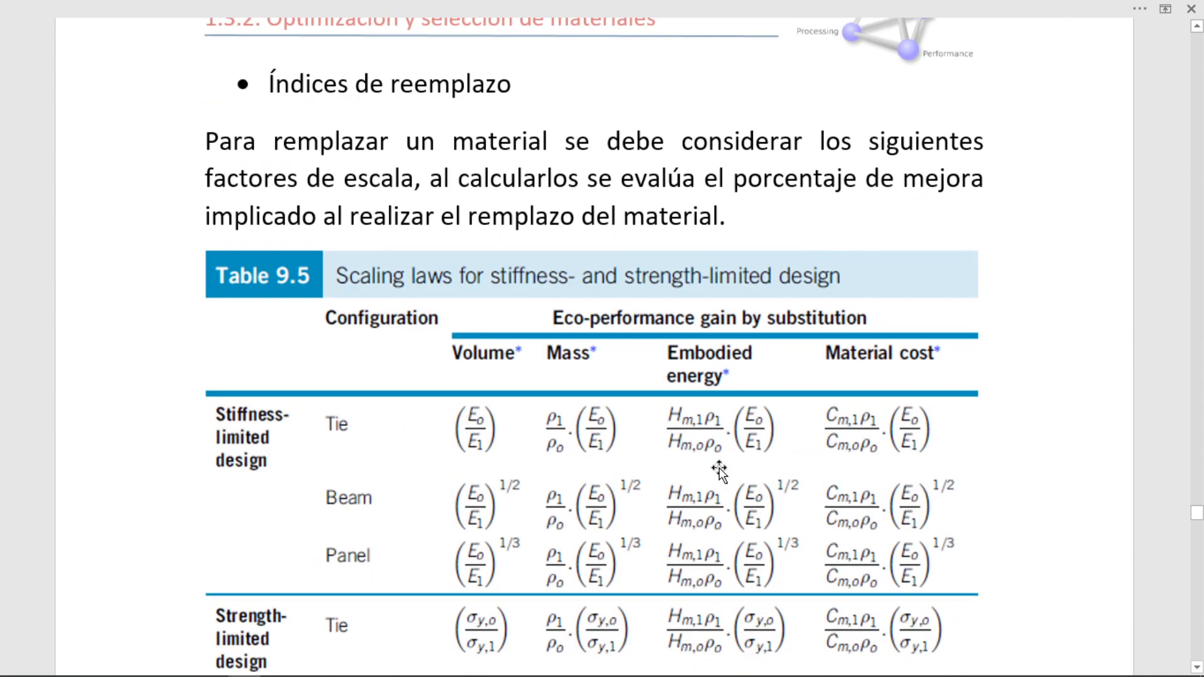